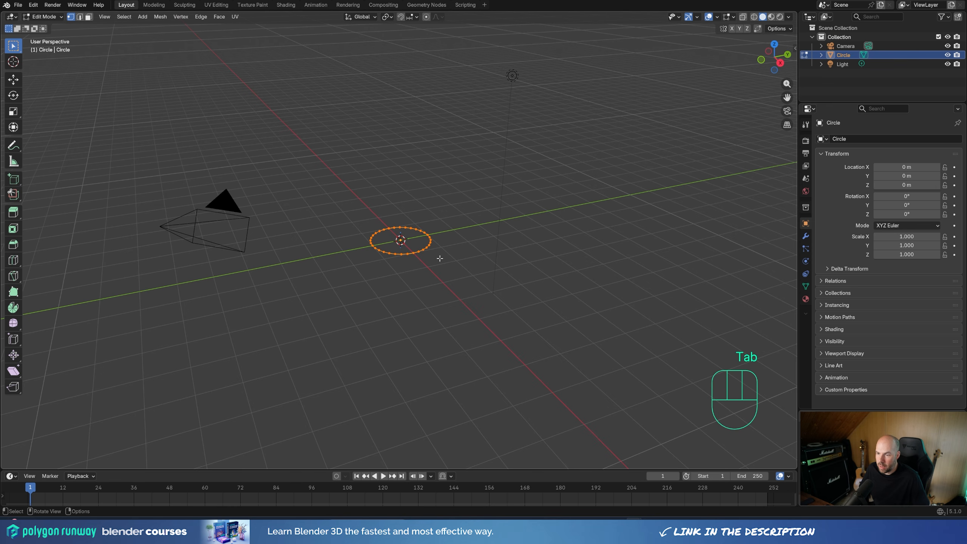
- Fill the circle with a face and extrude it upward about 2.2 m
key("f")
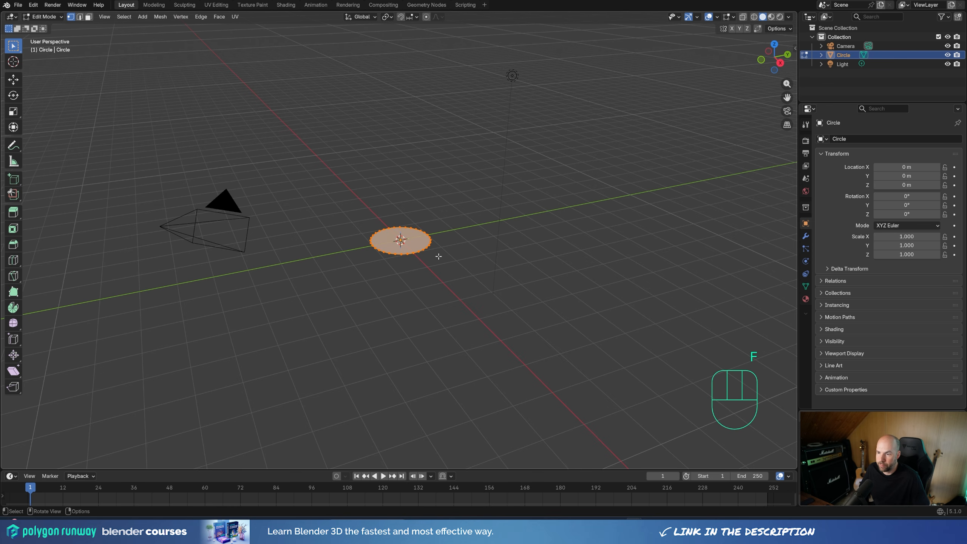
key("e")
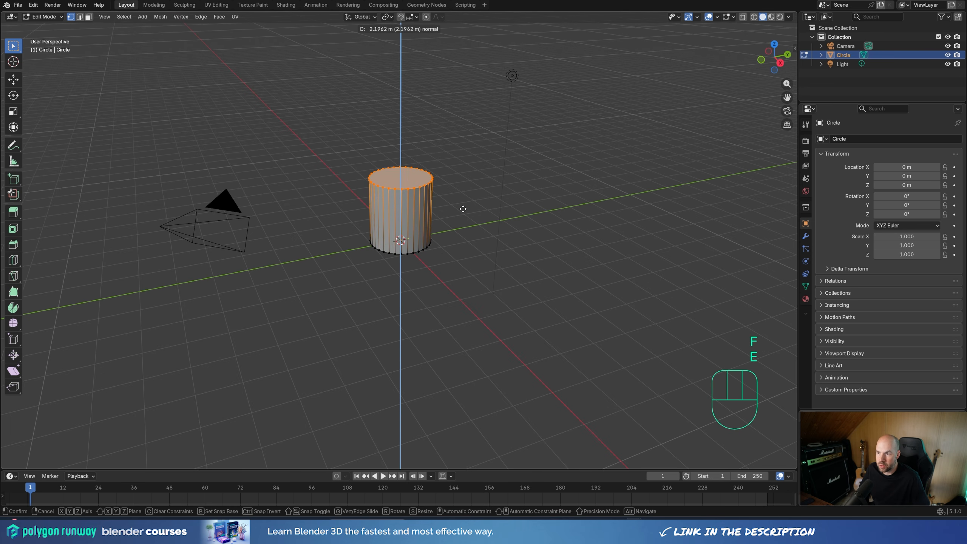
left_click(462, 209)
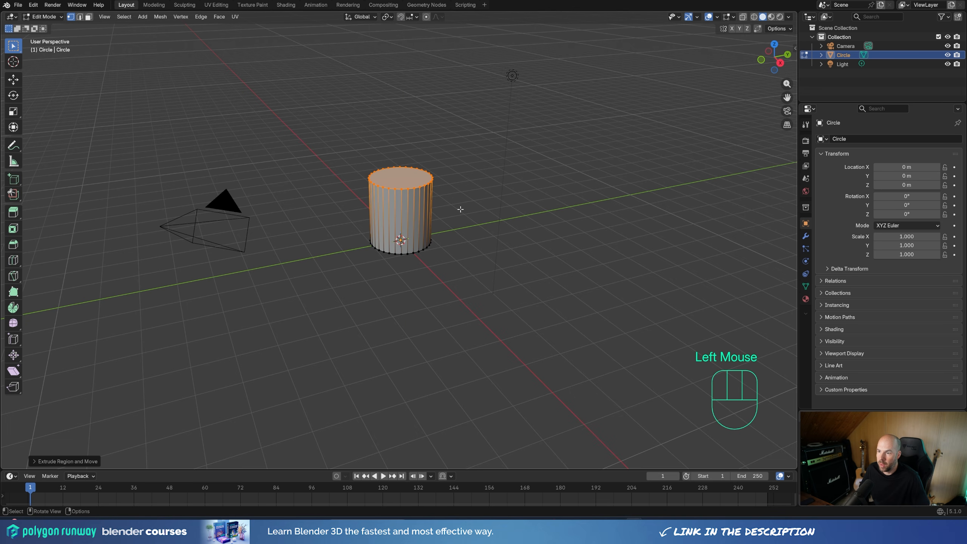
- Scale the extruded top up to about 1.76 and delete its face to open the cup
key("s")
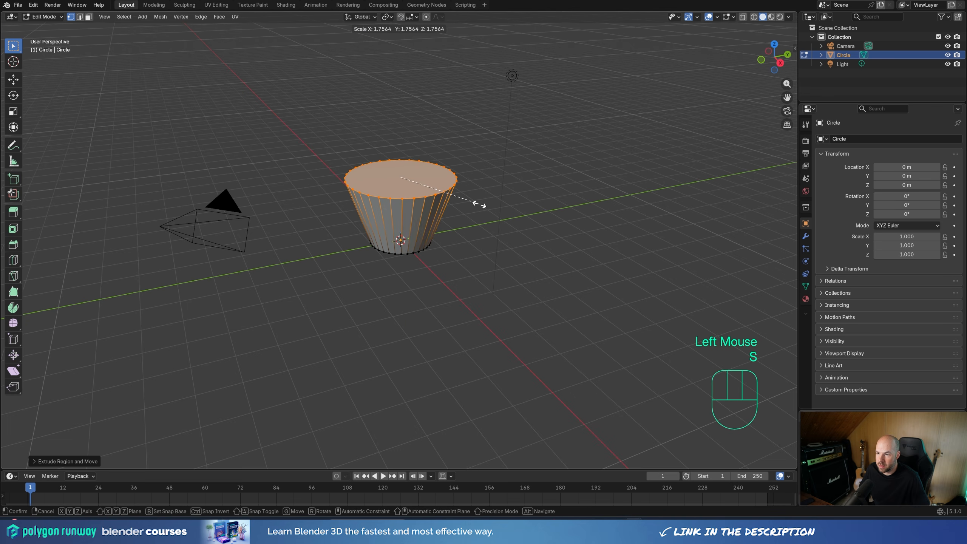
left_click(478, 205)
key("x")
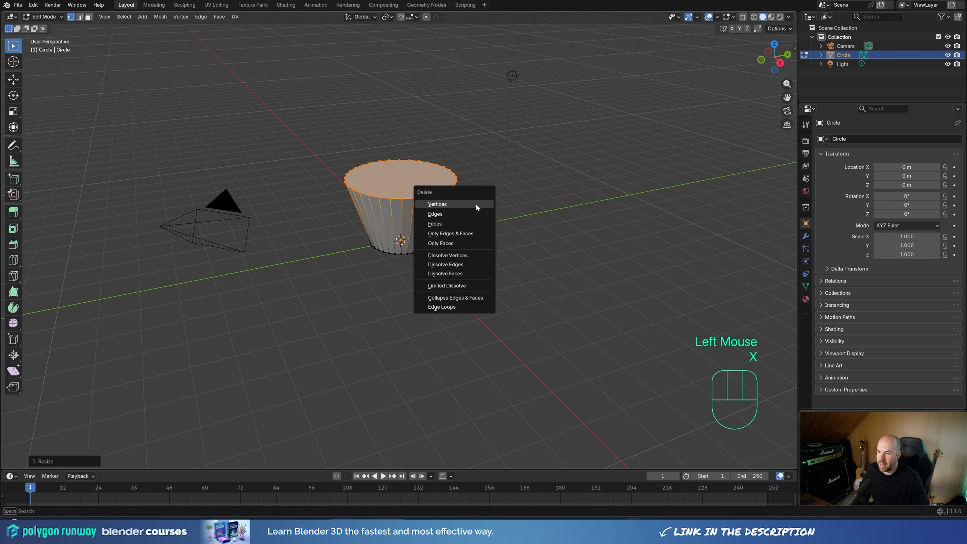
left_click(439, 224)
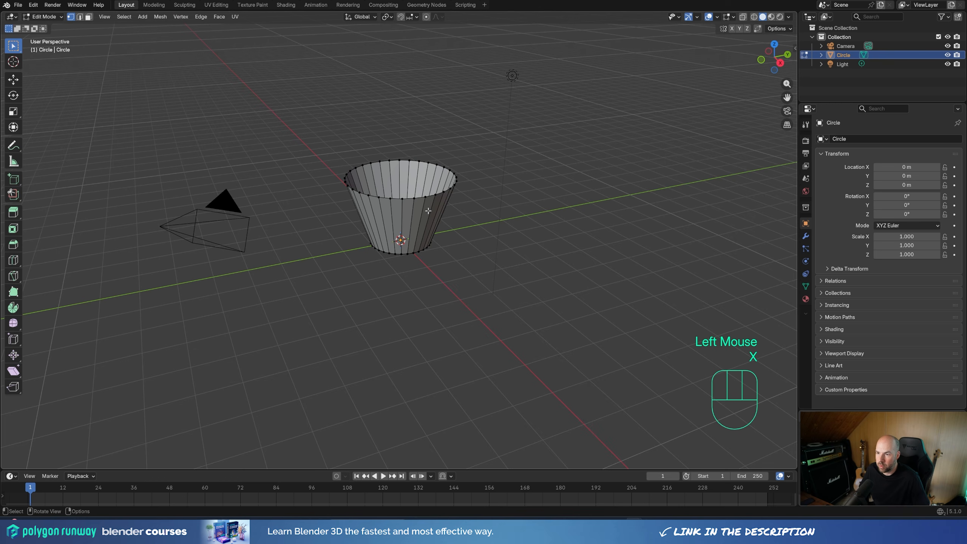
- Add one centered loop cut around the cup's wall and scale it outward until the upper wall is nearly vertical
middle_click_drag(428, 211, 433, 235, "shift")
scroll(433, 238, "up", 2)
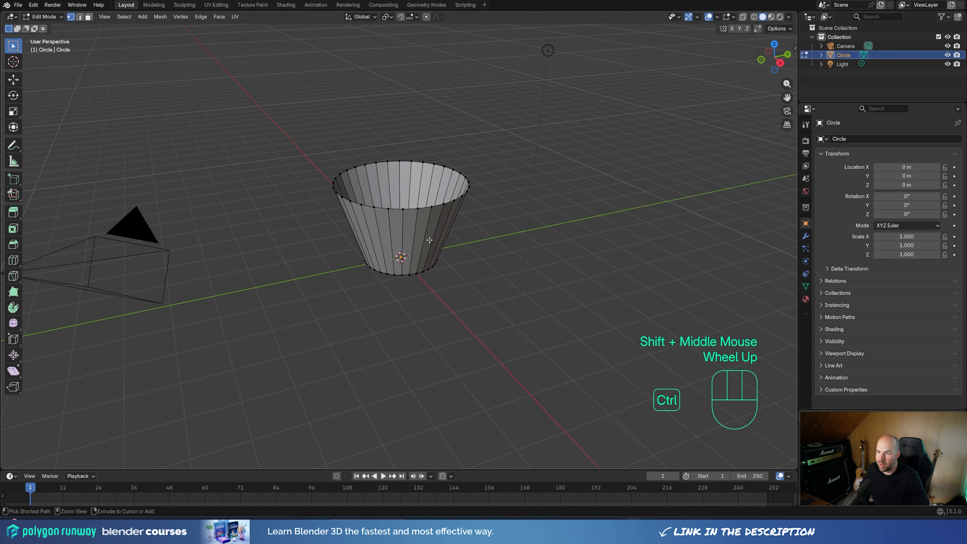
key("ctrl+r")
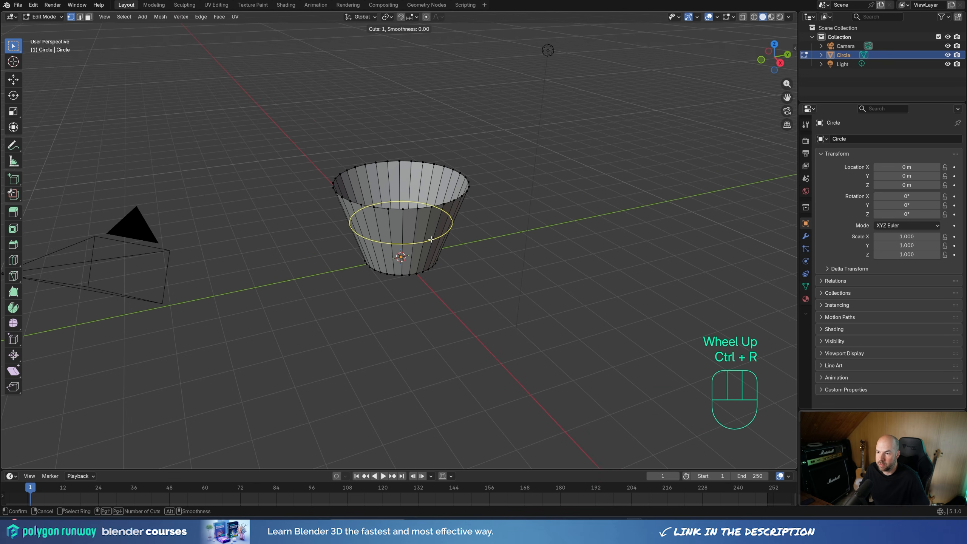
scroll(430, 239, "up", 1)
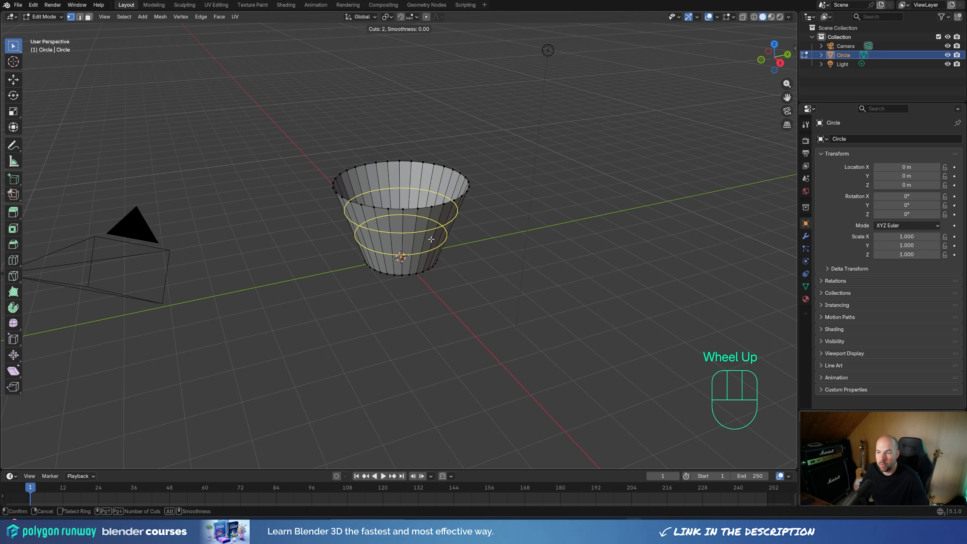
scroll(431, 239, "down", 2)
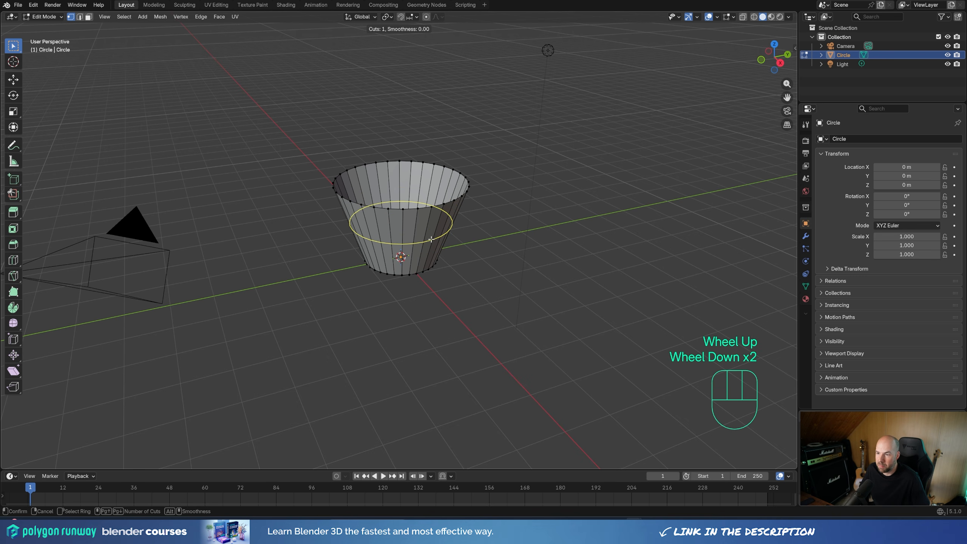
left_click(431, 239)
right_click(494, 234)
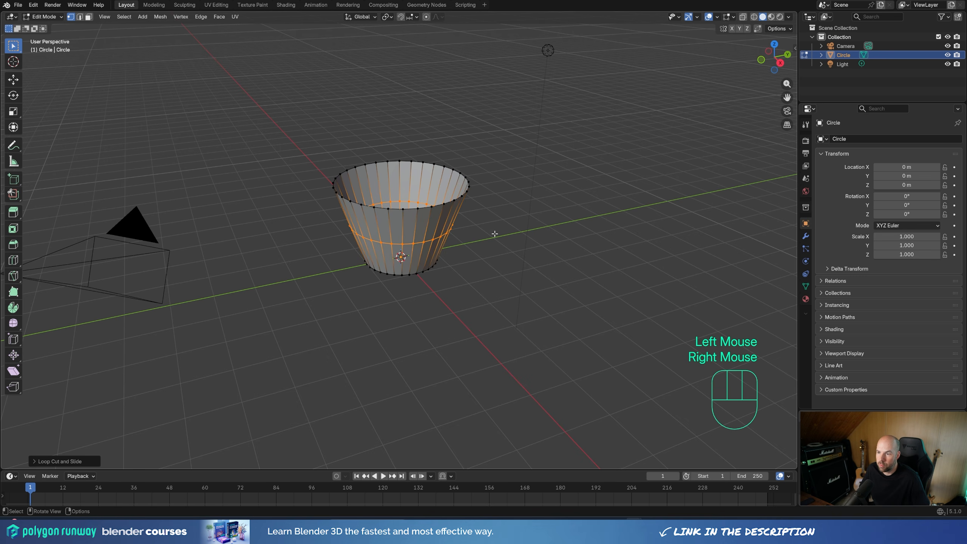
key("s")
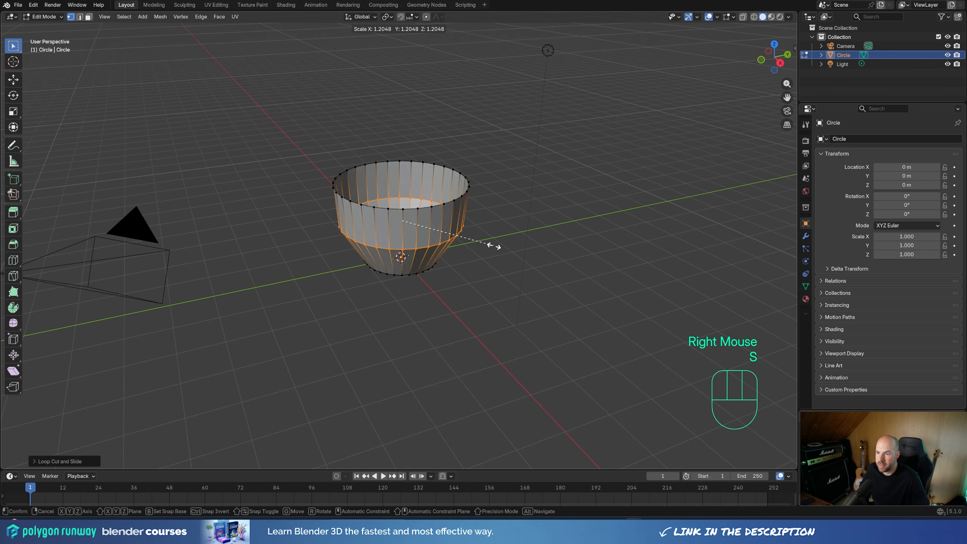
left_click(499, 248)
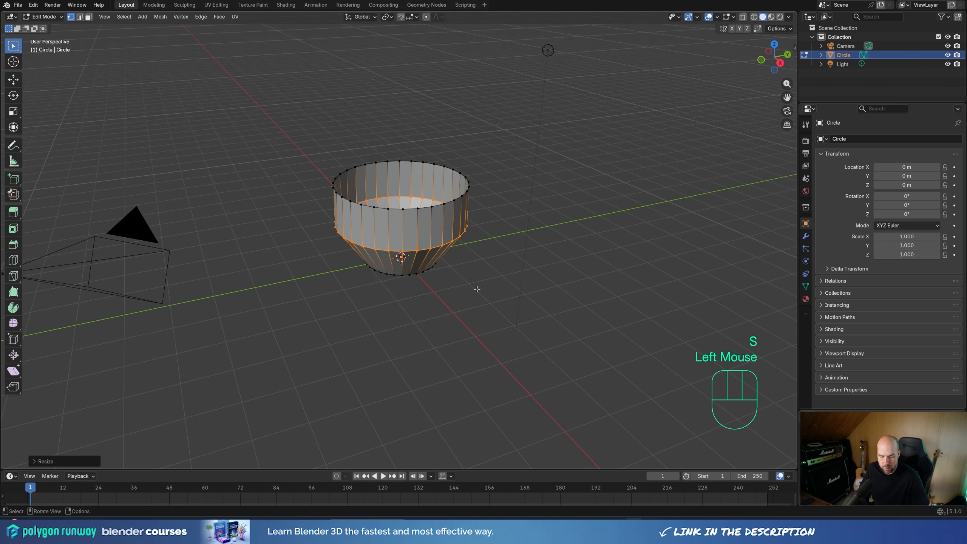
- Bevel the middle edge loop with an offset of about 0.74 m and 3 segments to round the cup's wall
middle_click_drag(472, 289, 495, 253)
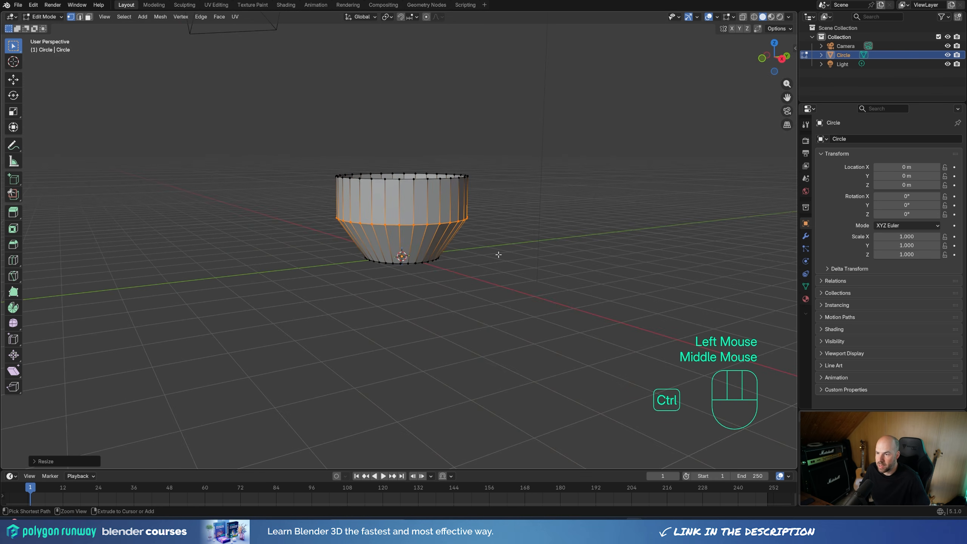
key("ctrl+b")
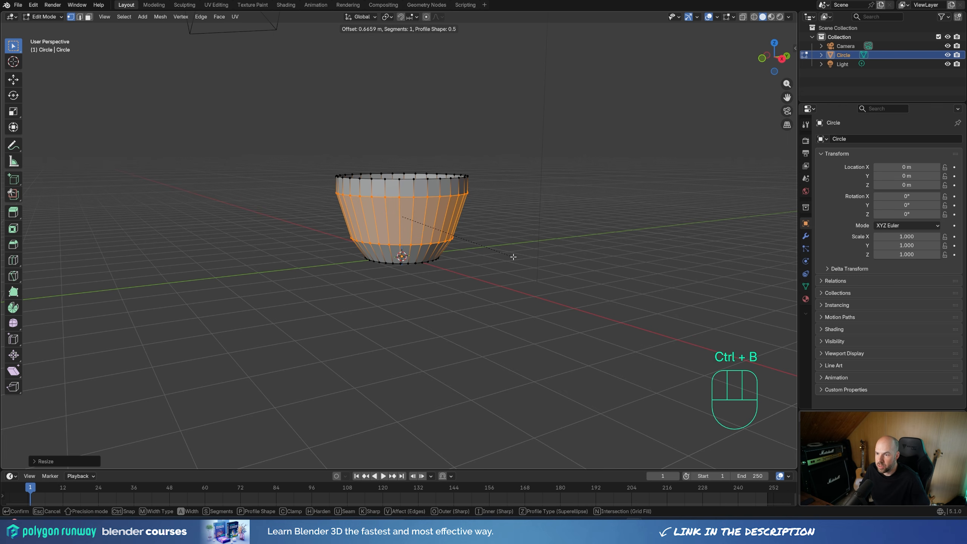
scroll(514, 257, "up", 2)
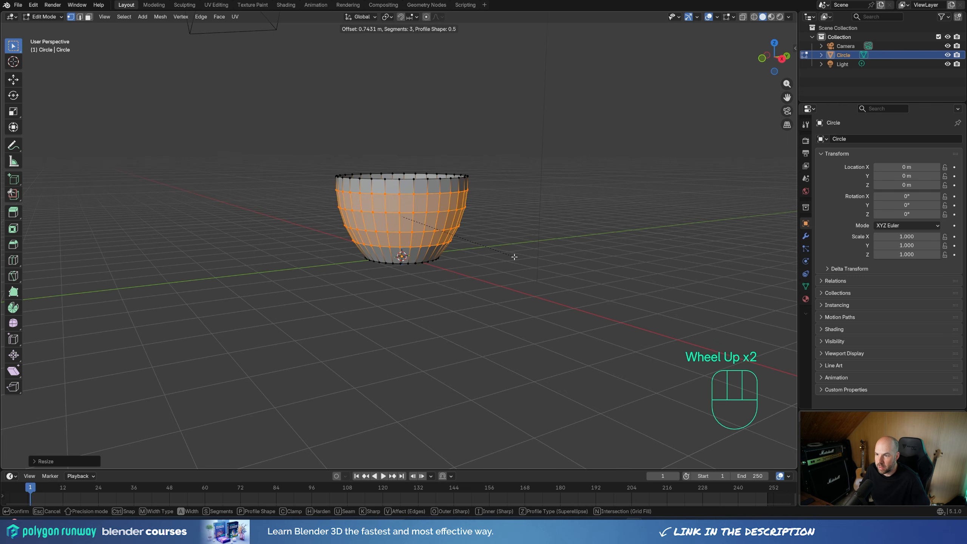
left_click(513, 257)
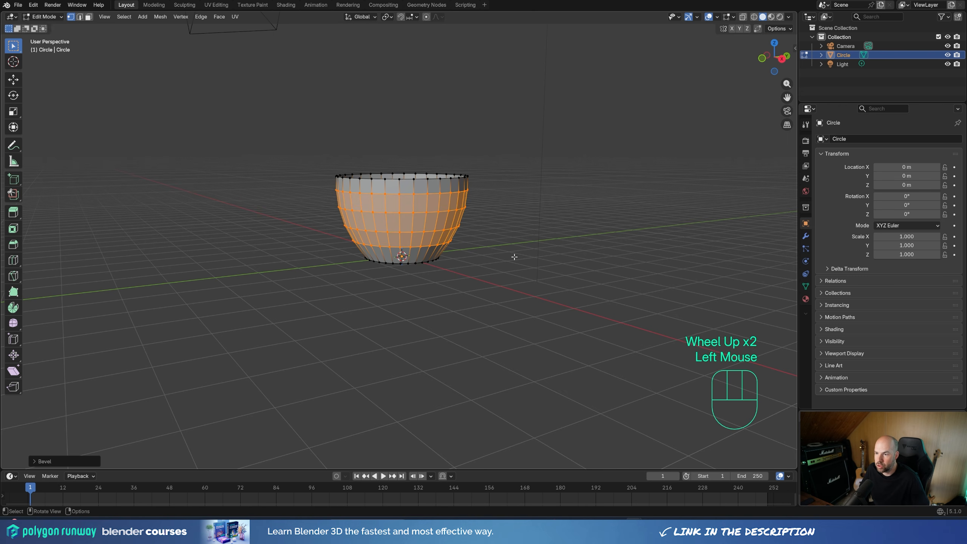
- Duplicate two adjacent horizontal edges just below the rim on the +X side in place and separate them into their own object
middle_click_drag(513, 257, 468, 265)
key("2")
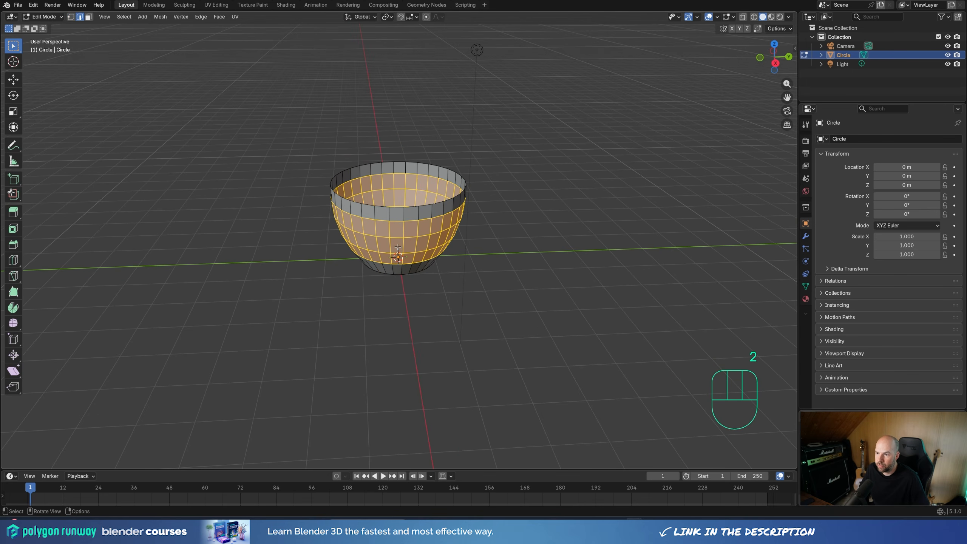
left_click(398, 221)
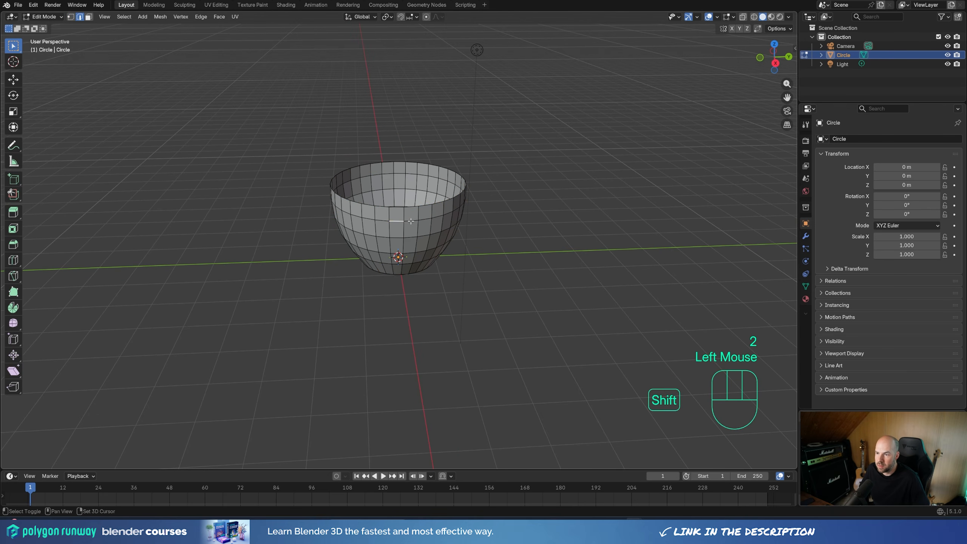
left_click(397, 220, "shift")
key("shift+d")
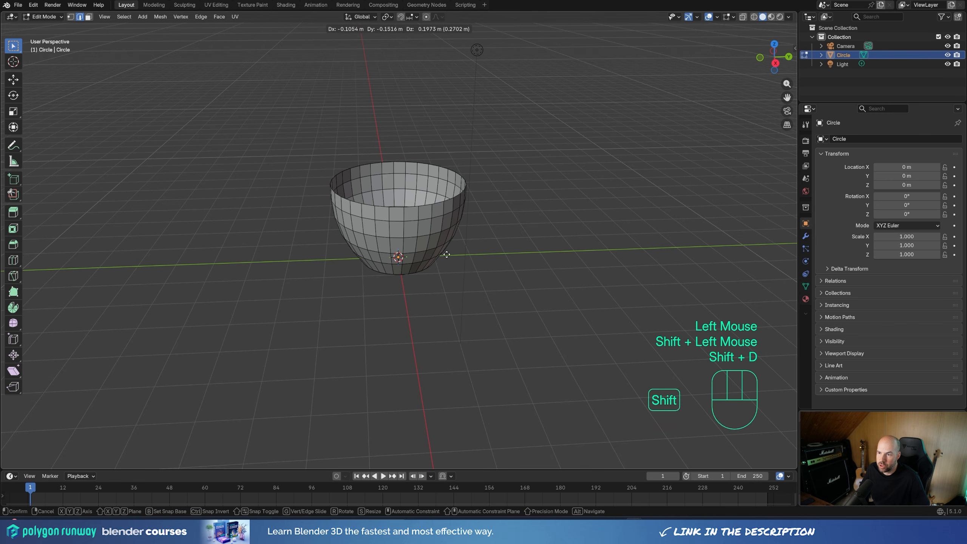
right_click(308, 230)
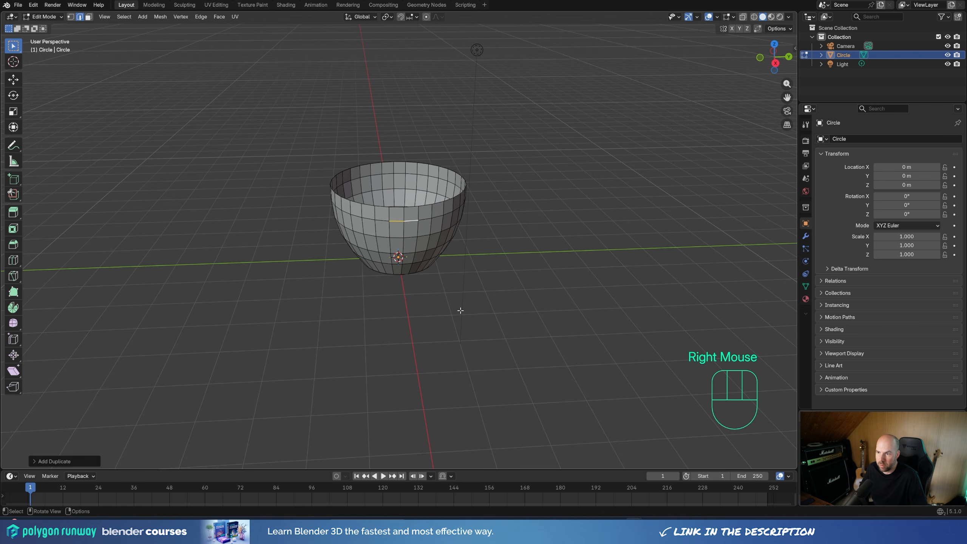
key("p")
left_click(413, 312)
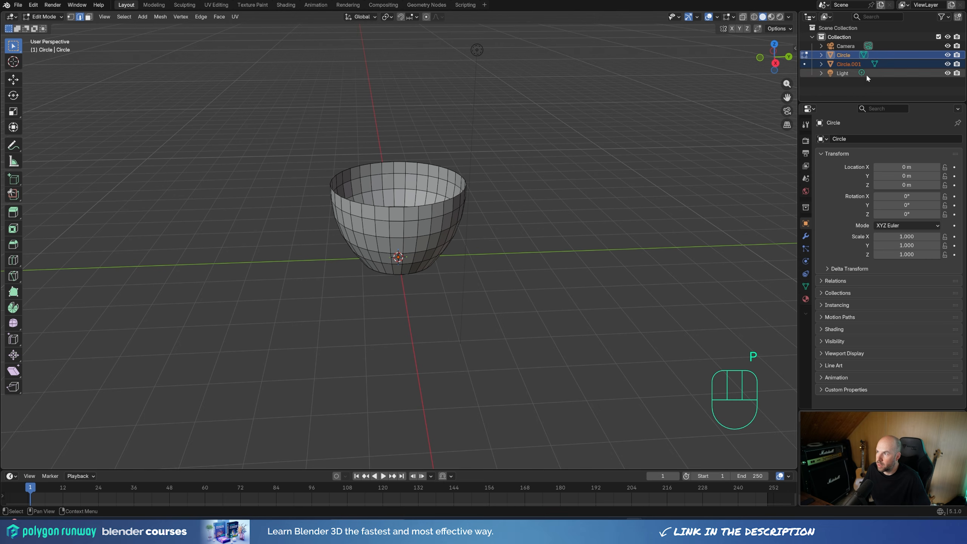
- Edit the separated edge object (Circle.001) and dissolve its middle vertex to leave a single straight edge
key("Tab")
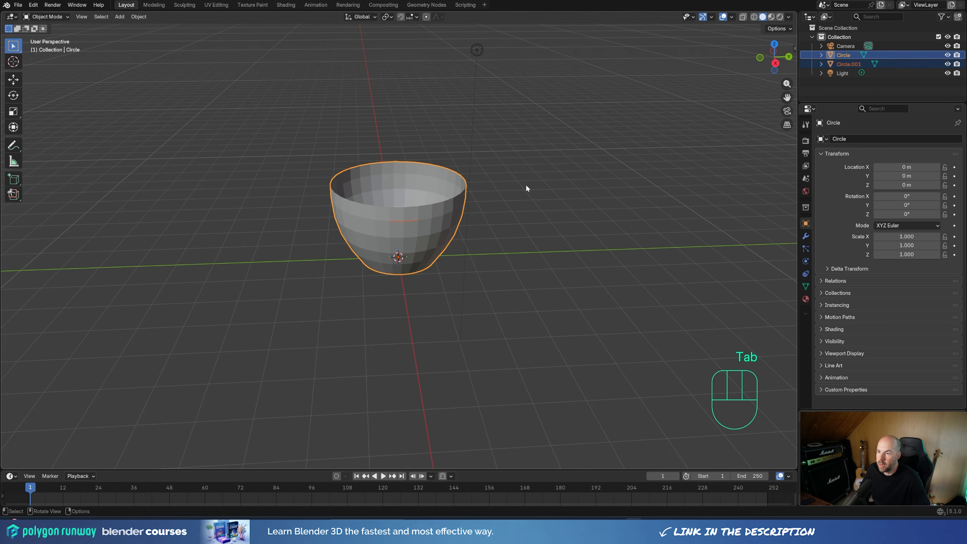
left_click(848, 64)
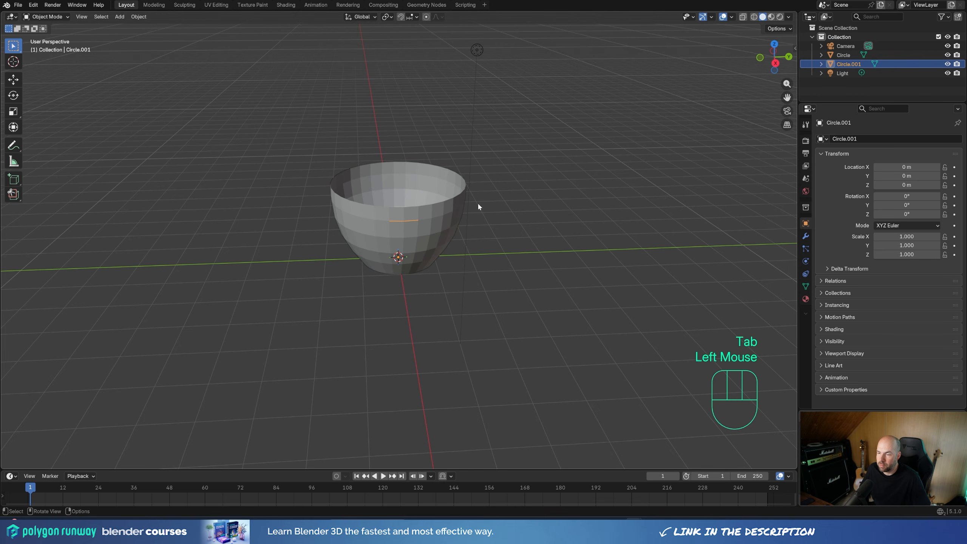
key("Tab")
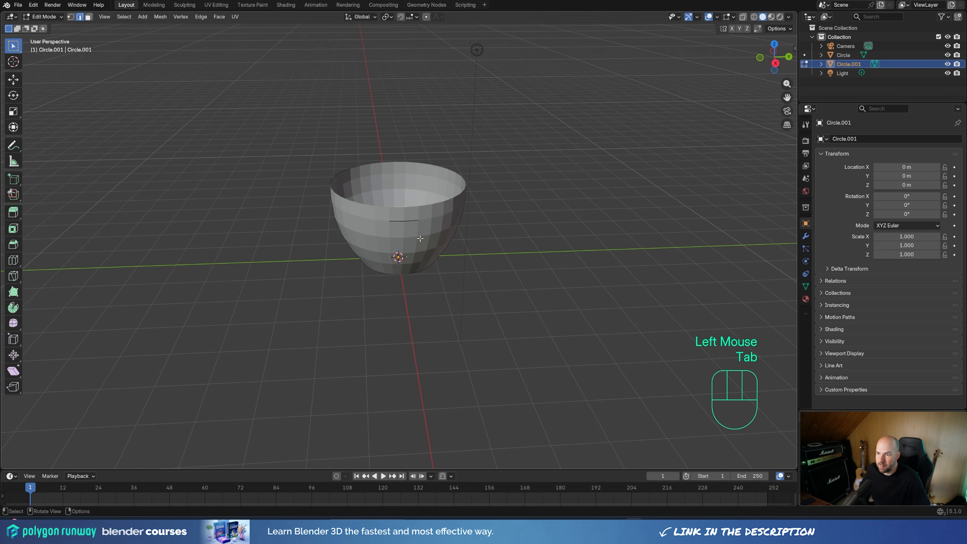
key("1")
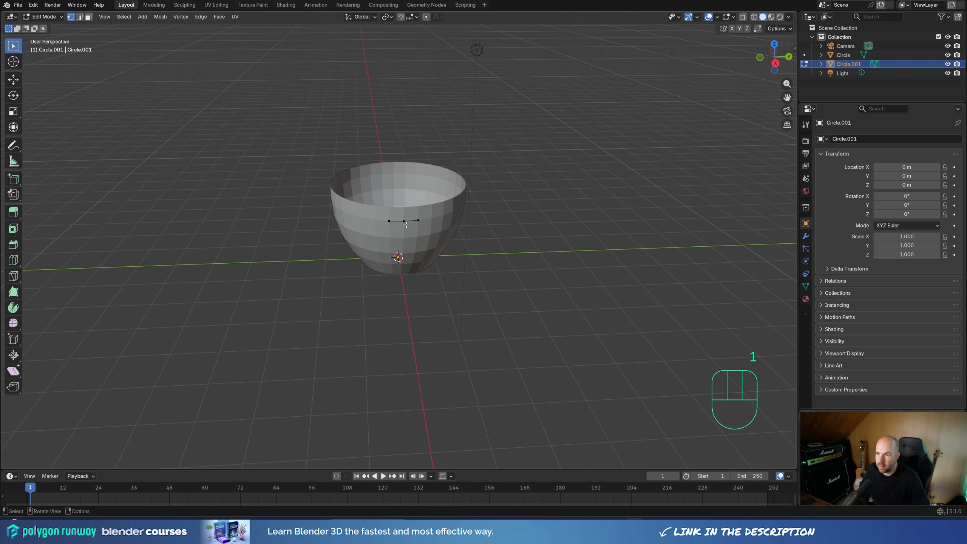
left_click(406, 224)
key("ctrl")
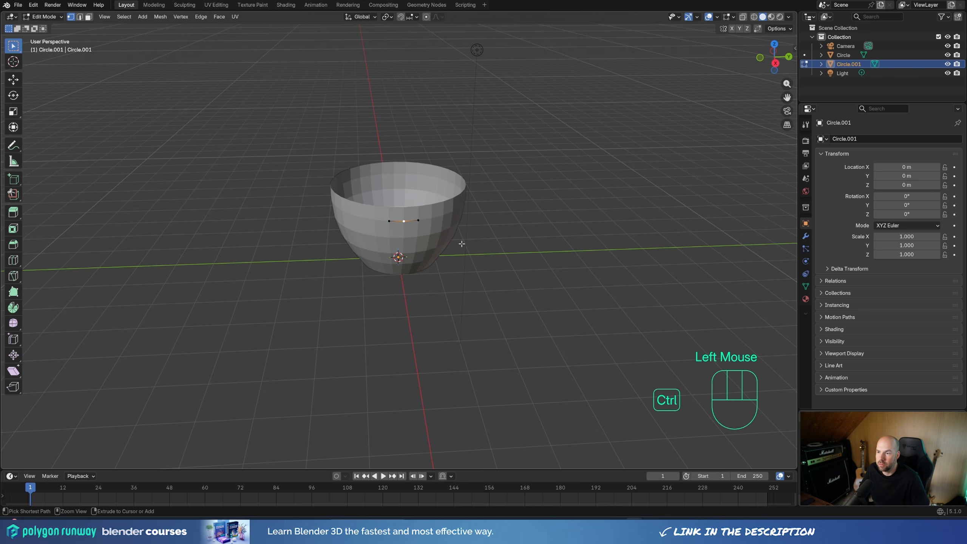
key("ctrl+x")
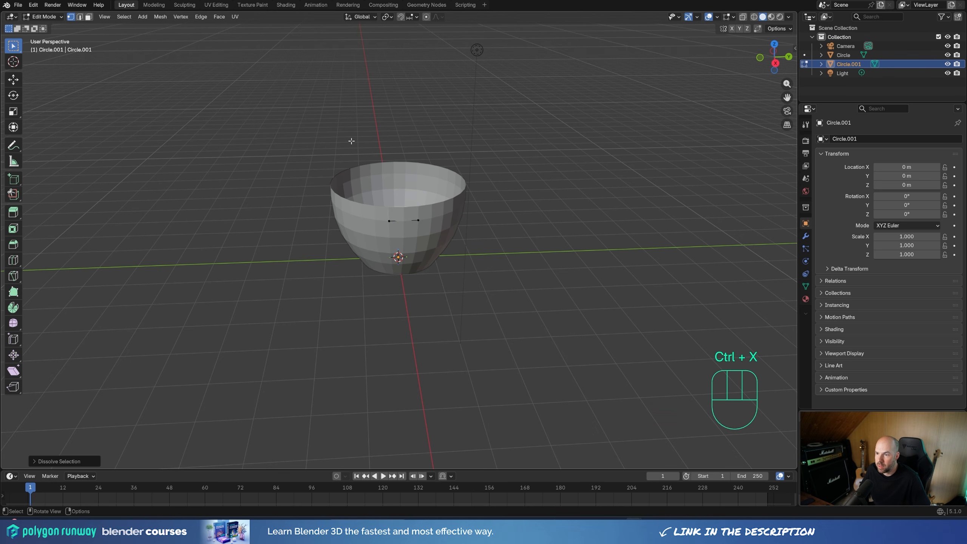
- Select both vertices of the separated edge and scale it to about 0.83
left_click_drag(350, 146, 510, 307)
key("s")
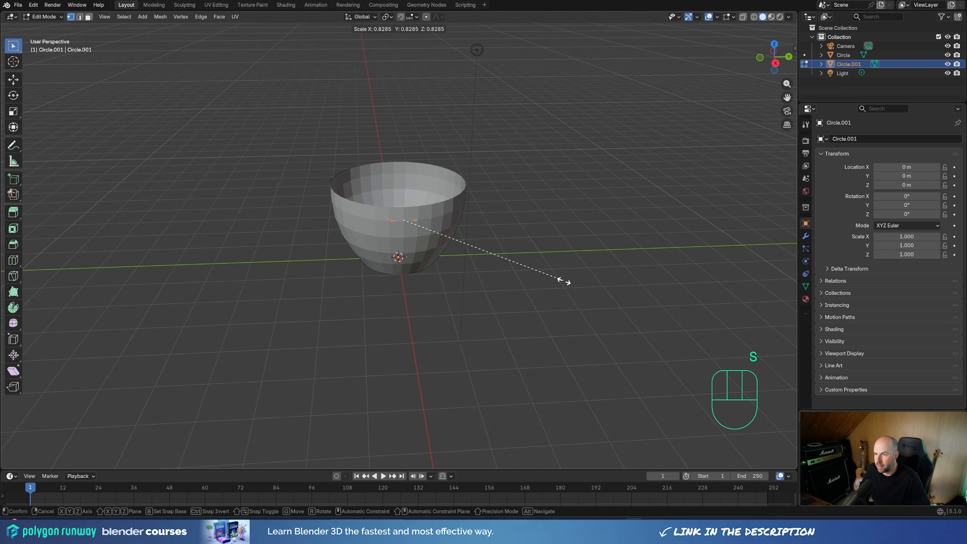
left_click(565, 281)
- In front view, extrude the edge seven times into a curved handle looping outward and down, ending upward against the cup's lower wall
key("KP_1")
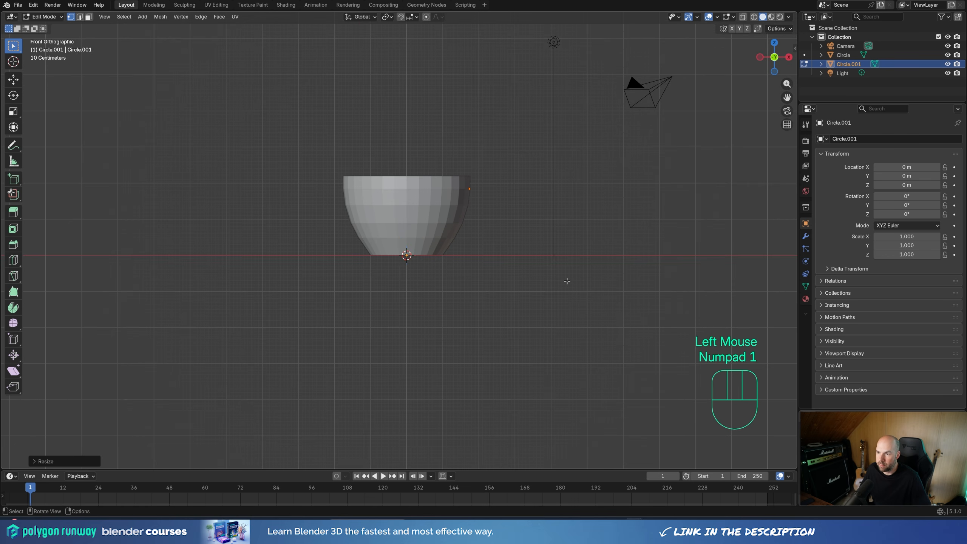
middle_click_drag(567, 281, 426, 251, "shift")
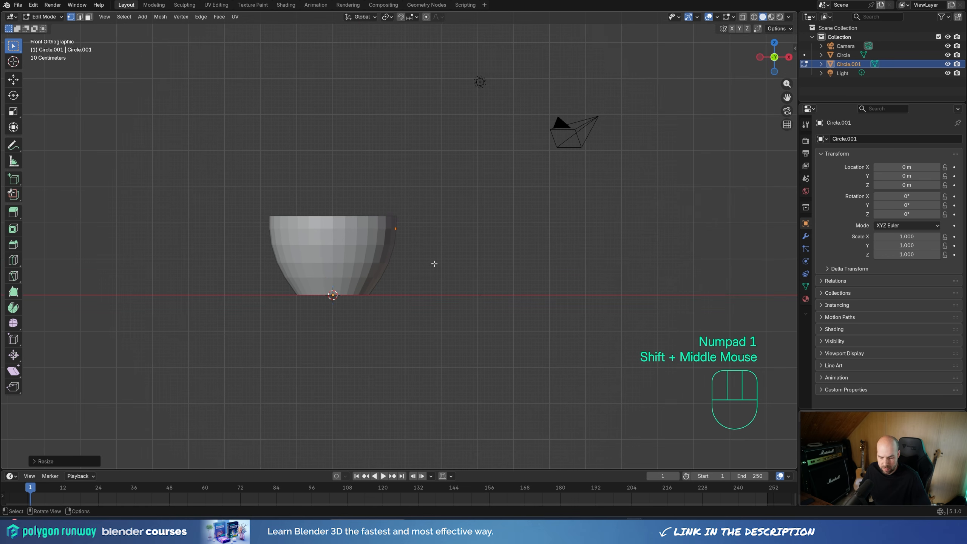
scroll(403, 228, "up", 2)
key("e")
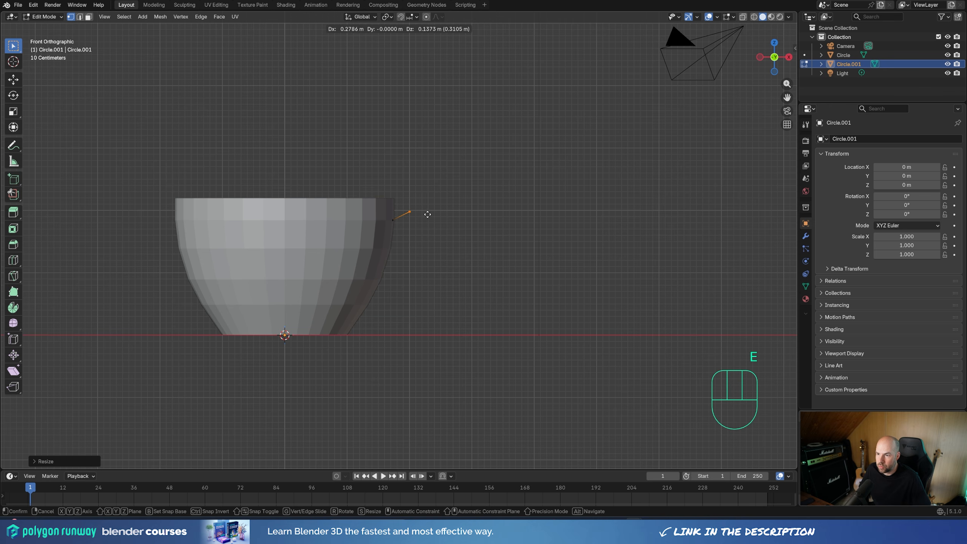
left_click(430, 214)
key("e")
left_click(475, 221)
key("e")
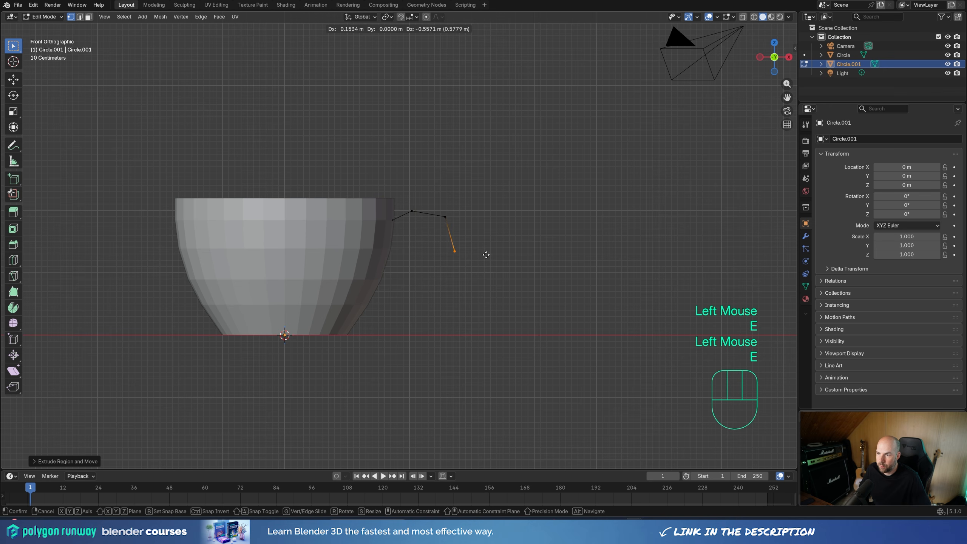
left_click(484, 256)
key("e")
left_click(463, 291)
key("e")
left_click(423, 315)
key("e")
left_click(401, 308)
key("e")
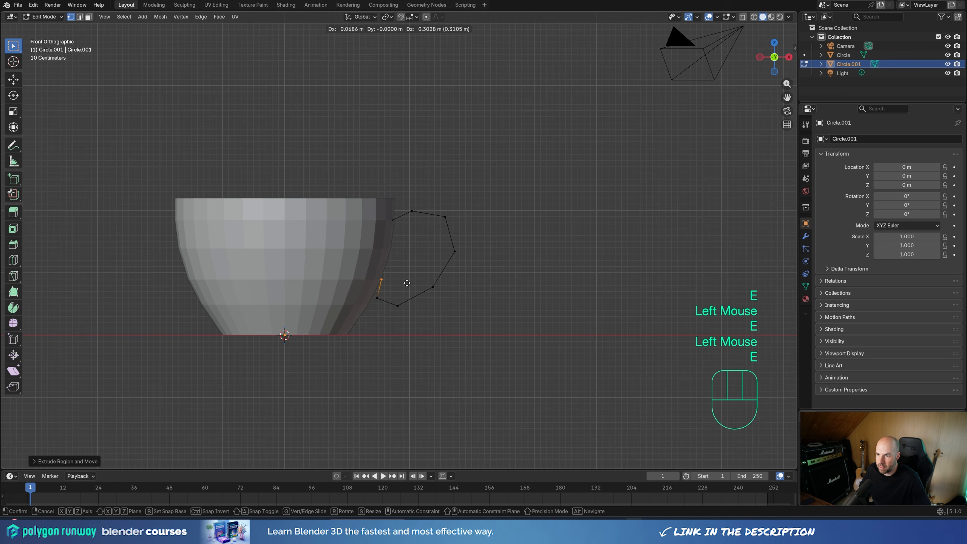
left_click(407, 282)
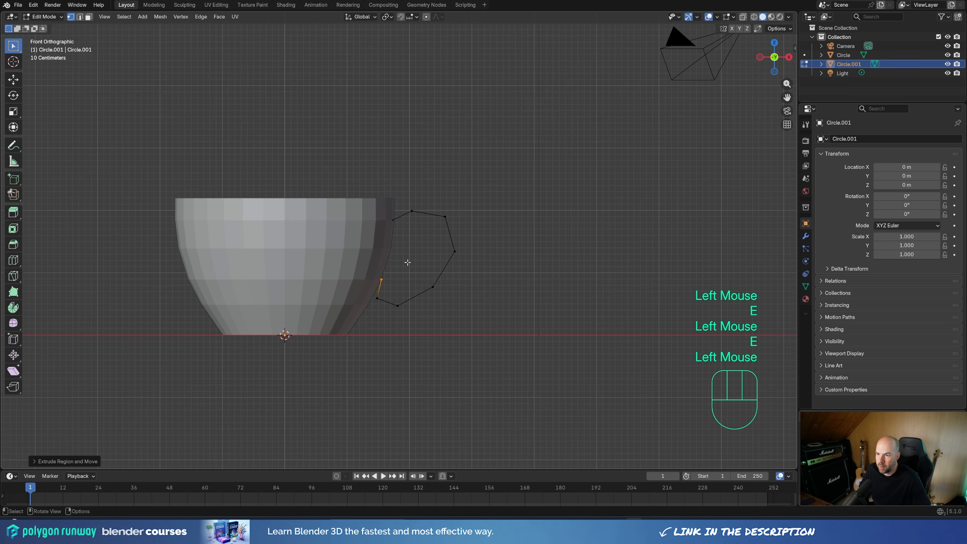
- With X-ray on, extrude the handle's upper end edge about 0.33 m down along the cup wall, then turn X-ray off
left_click(742, 17)
left_click_drag(377, 192, 403, 239)
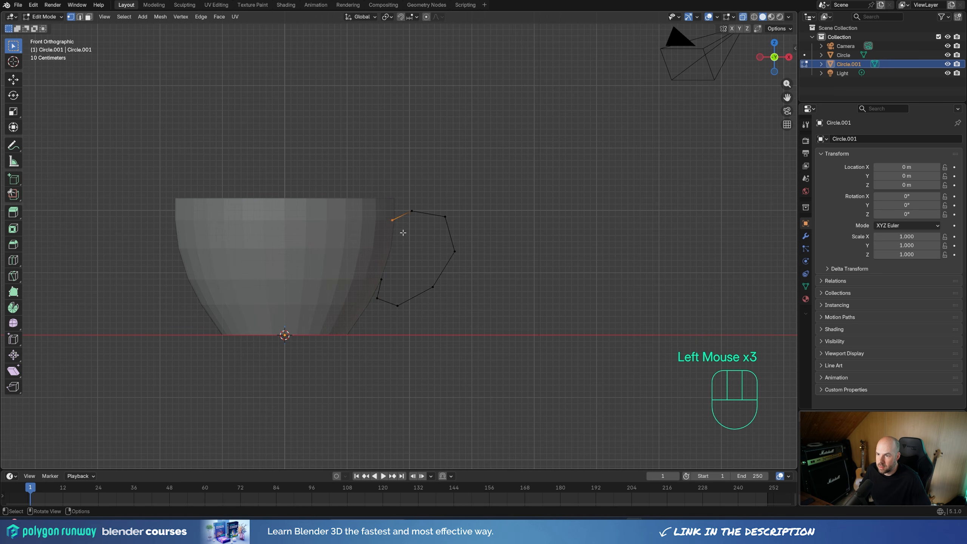
key("e")
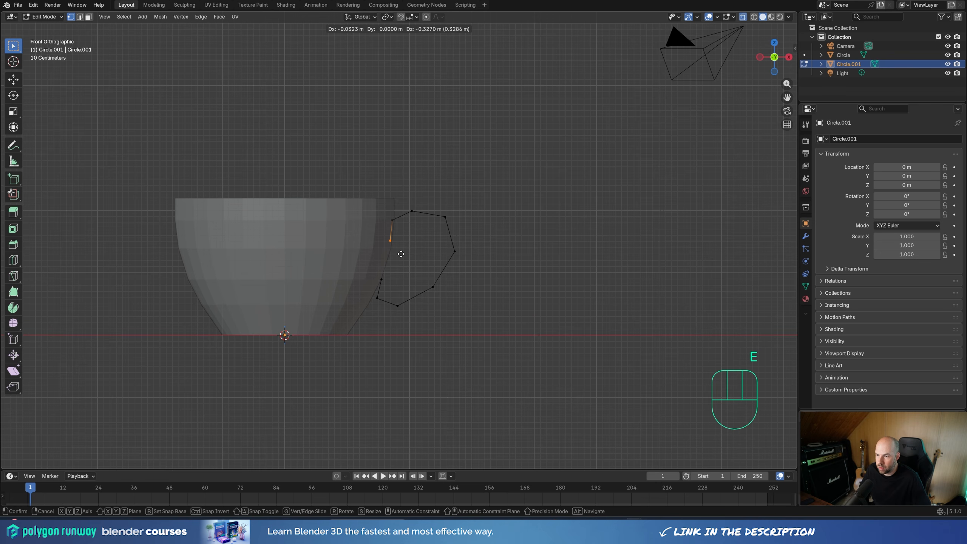
left_click(401, 253)
middle_click_drag(400, 254, 442, 278)
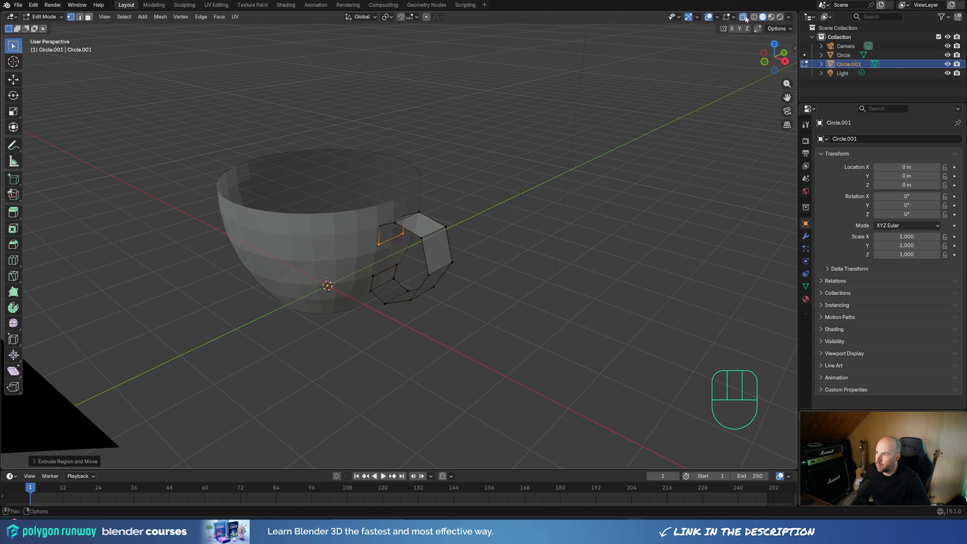
left_click(742, 18)
scroll(414, 225, "down", 2)
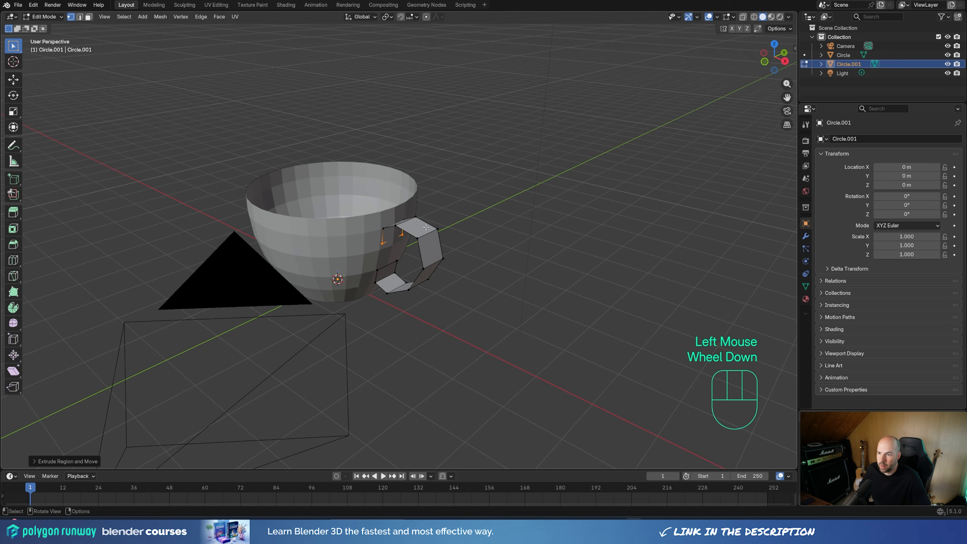
- Leave Edit Mode and join the handle object into the cup object, keeping the cup active
key("Tab")
middle_click_drag(425, 227, 435, 262)
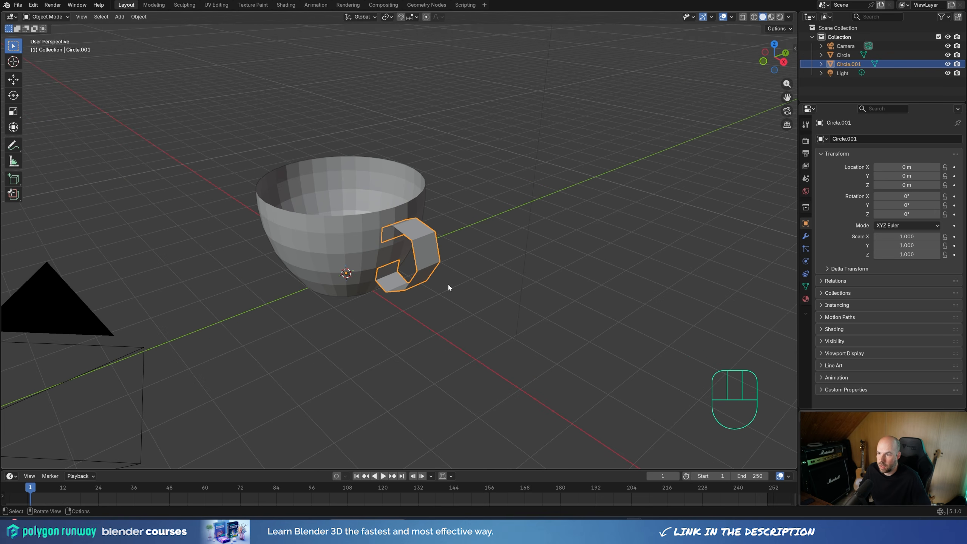
left_click(353, 231, "shift")
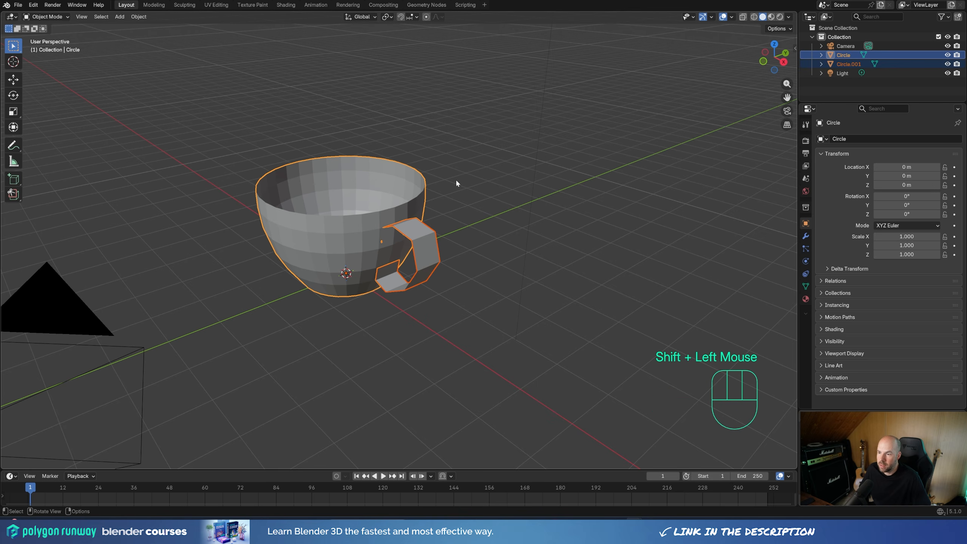
key("ctrl")
key("ctrl+j")
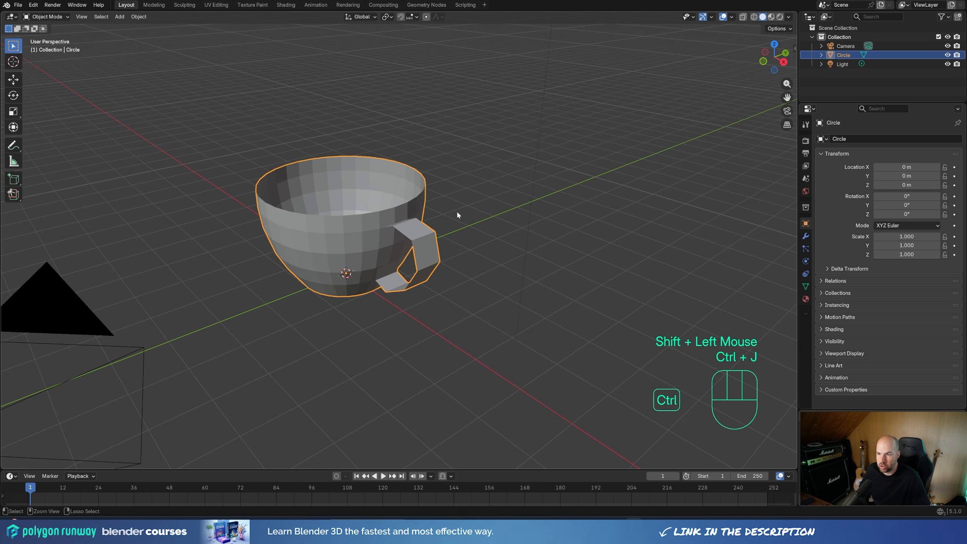
- Add a Solidify modifier to the joined cup and increase its thickness to give the walls and handle volume
left_click(806, 236)
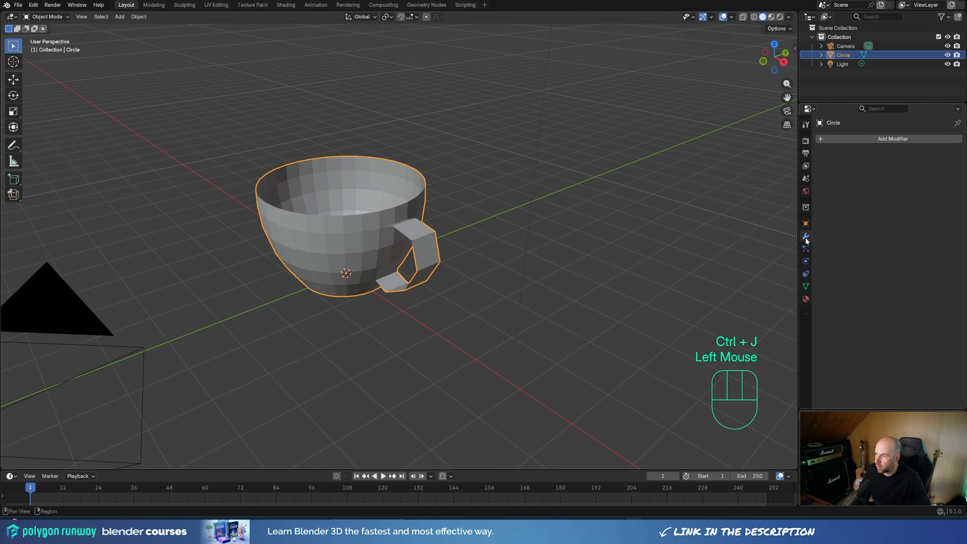
left_click(847, 138)
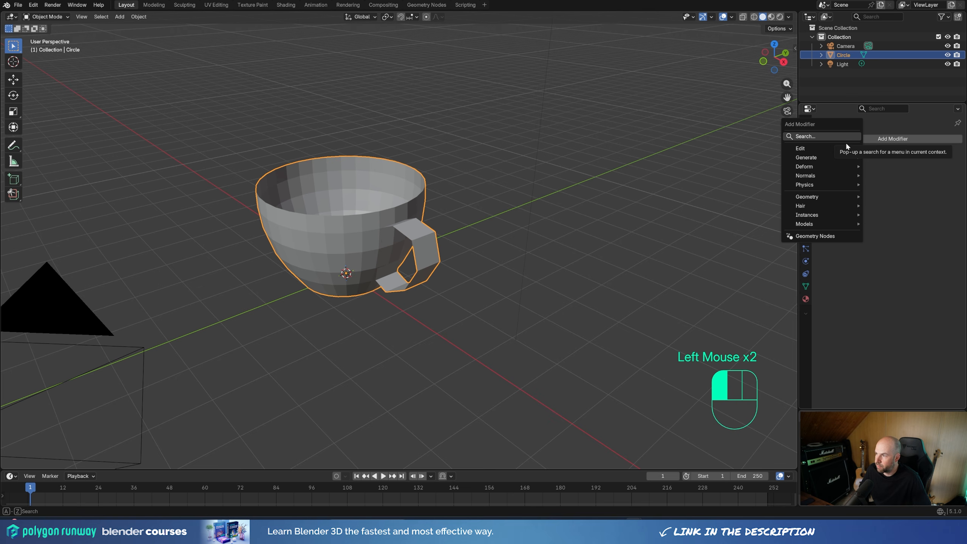
mouse_move(844, 156)
left_click(885, 293)
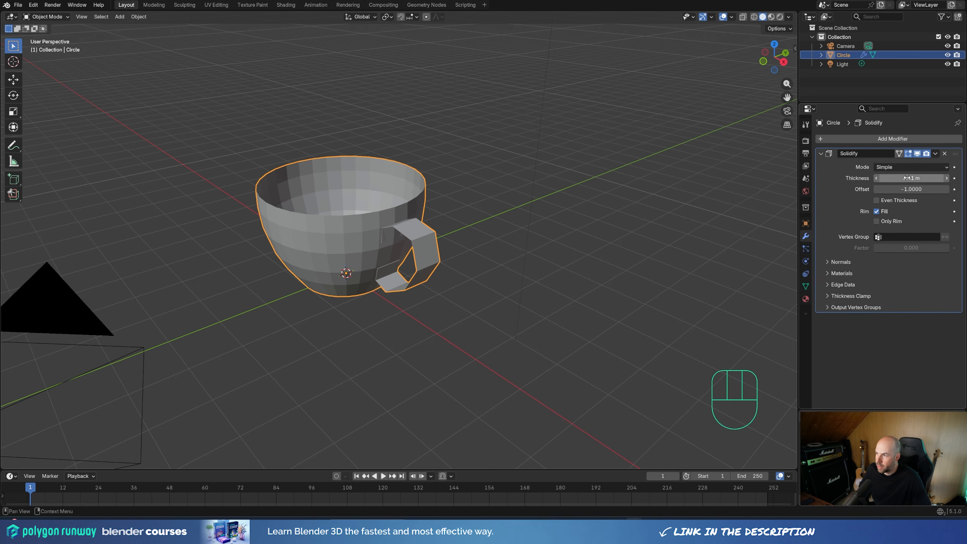
left_click_drag(911, 178, 932, 178)
left_click(821, 153)
- Add a Subdivision Surface modifier with viewport level 2 and shade the cup smooth
left_click(823, 139)
mouse_move(829, 140)
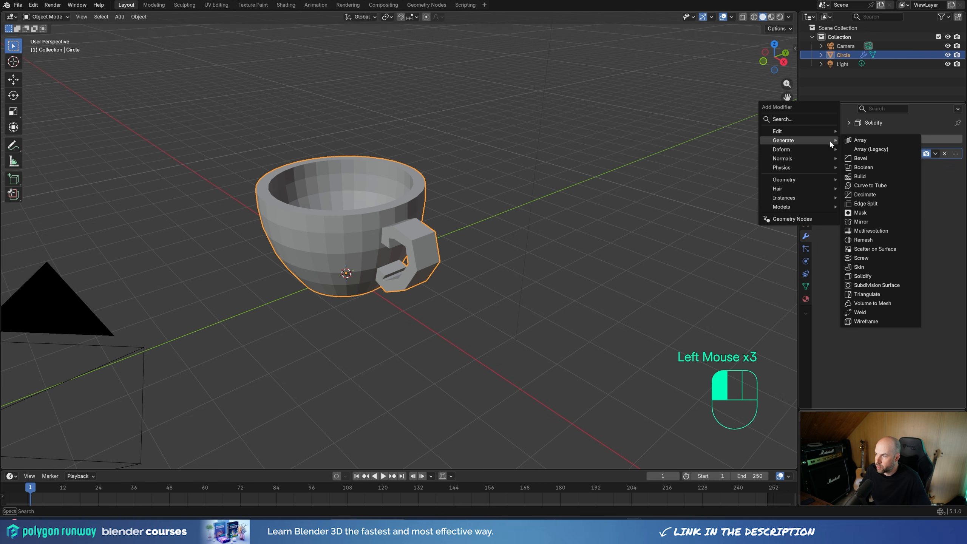
left_click(882, 285)
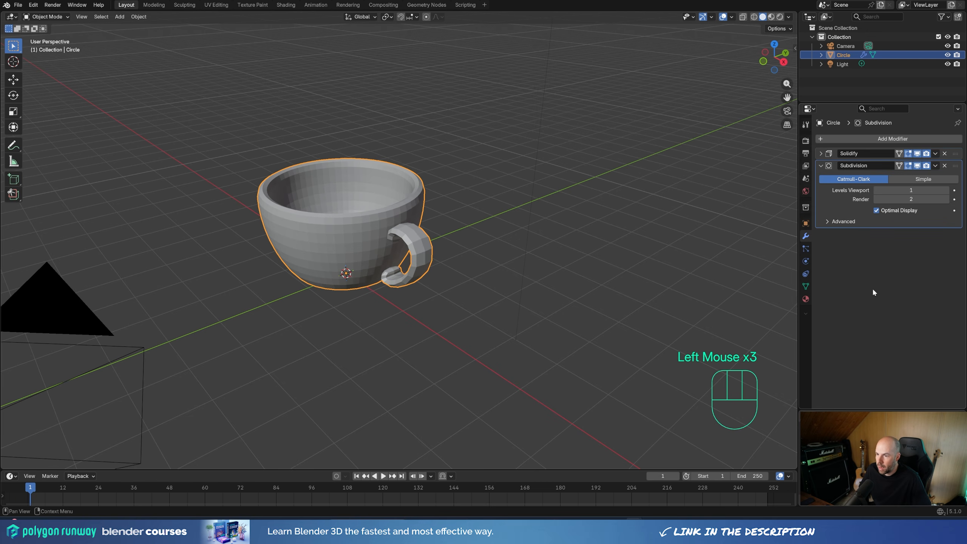
left_click(946, 191)
right_click(370, 231)
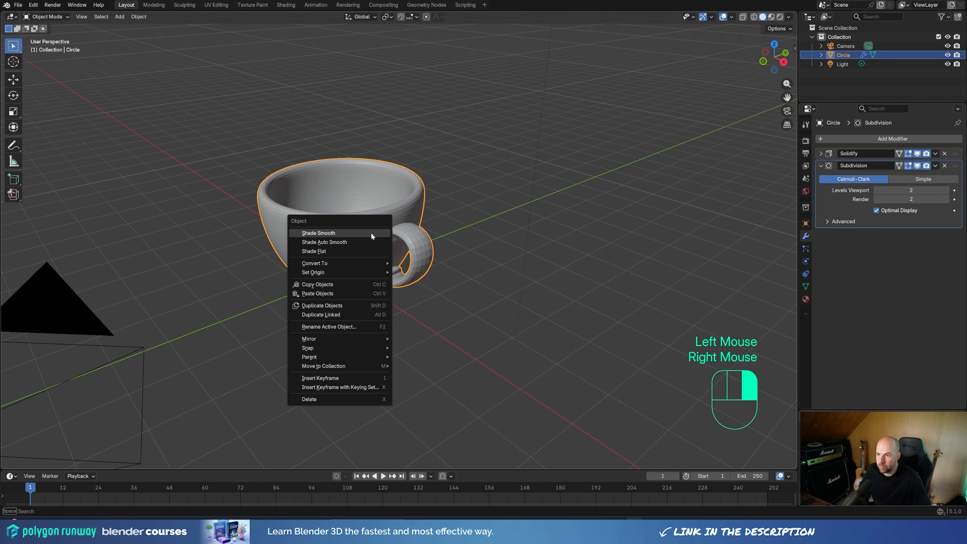
left_click(370, 231)
middle_click_drag(293, 310, 405, 285)
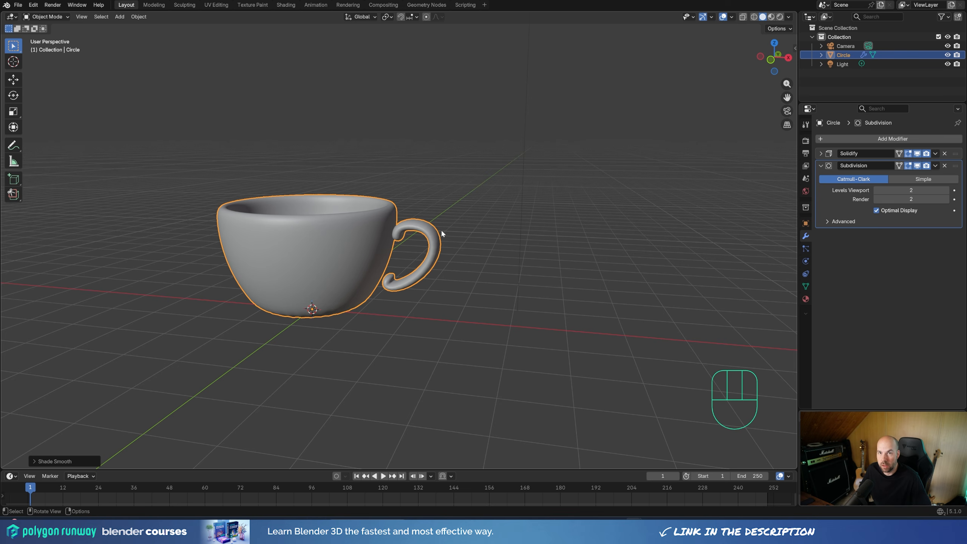
- In front view with X-ray on, move the handle's bottom vertices outward and down, and its lower inner corner slightly outward
key("KP_1")
middle_click_drag(444, 227, 412, 257)
key("KP_1")
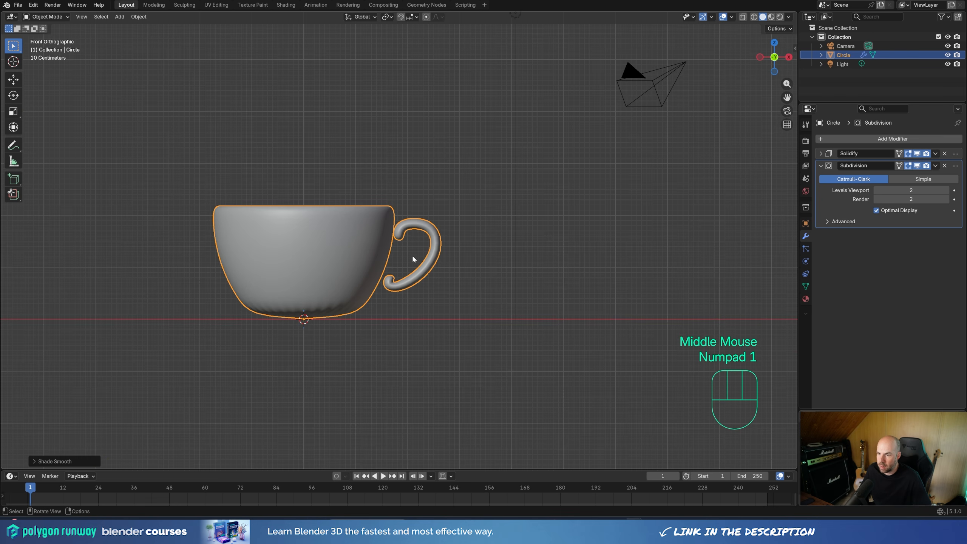
key("Tab")
scroll(425, 293, "up", 2)
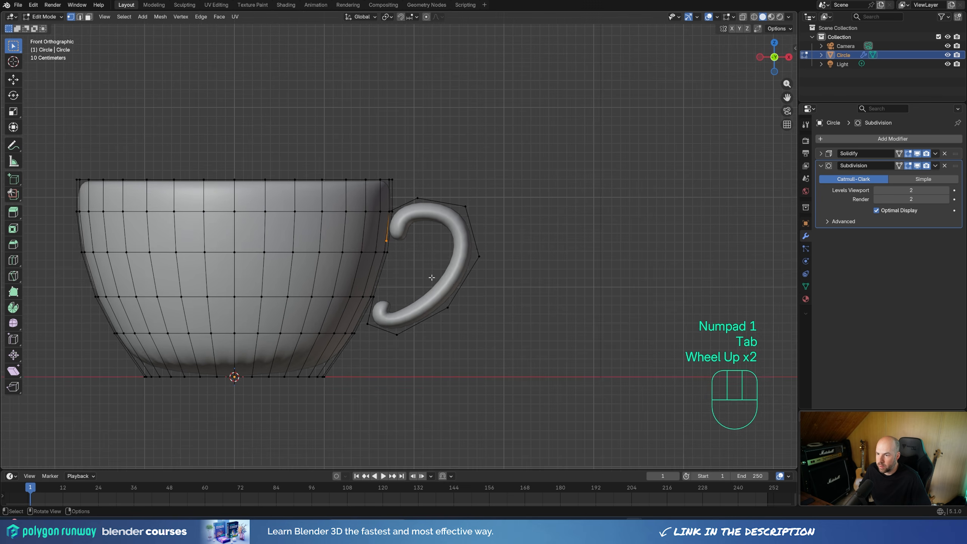
left_click(367, 347)
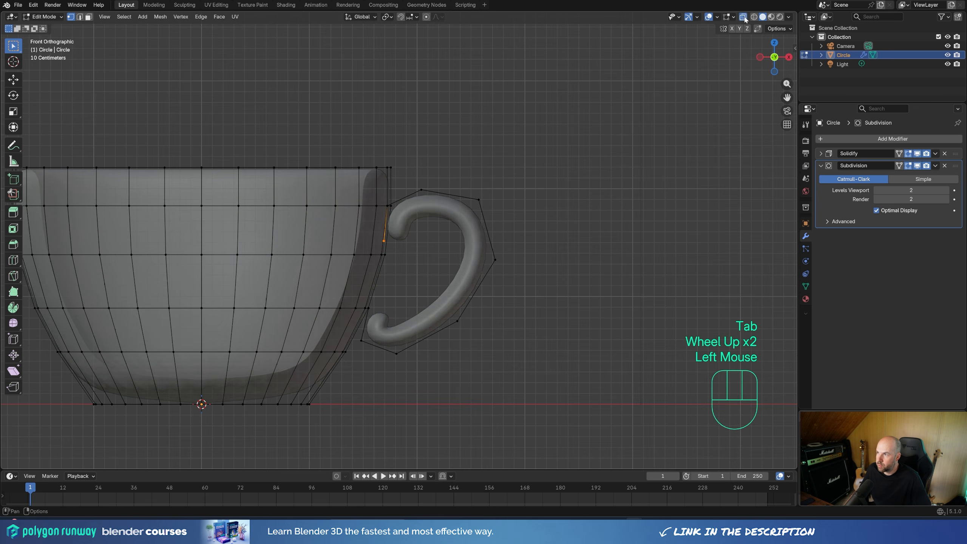
left_click(397, 354)
key("g")
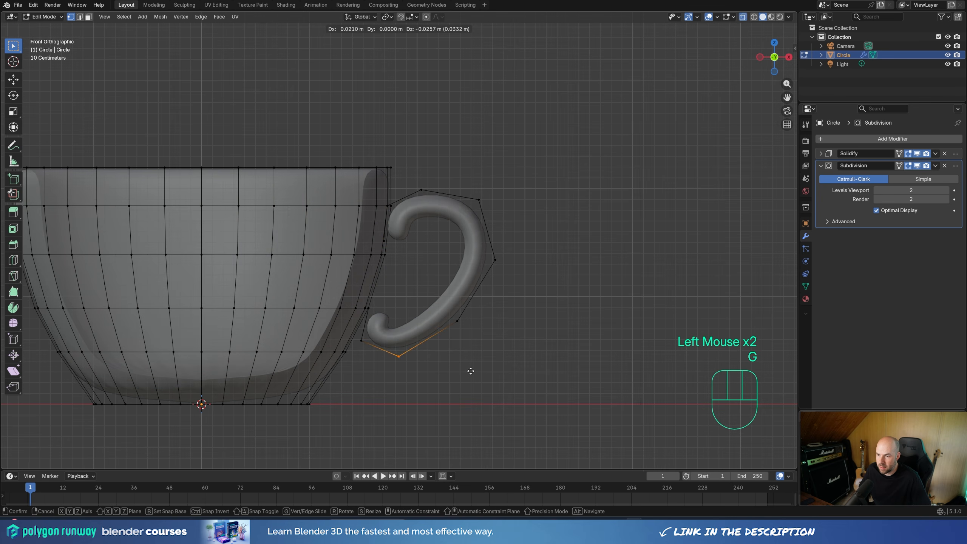
left_click(483, 375)
double_click(359, 336)
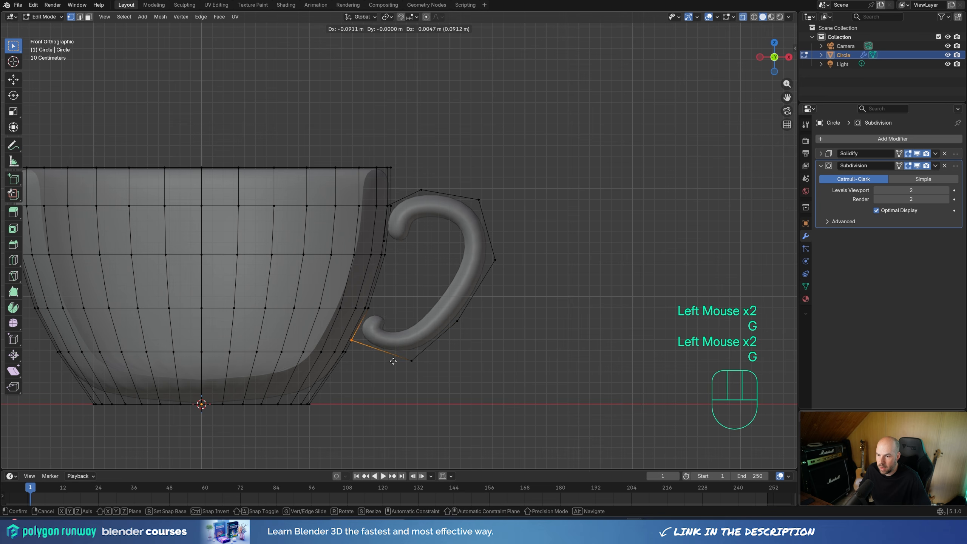
key("g")
left_click(411, 359)
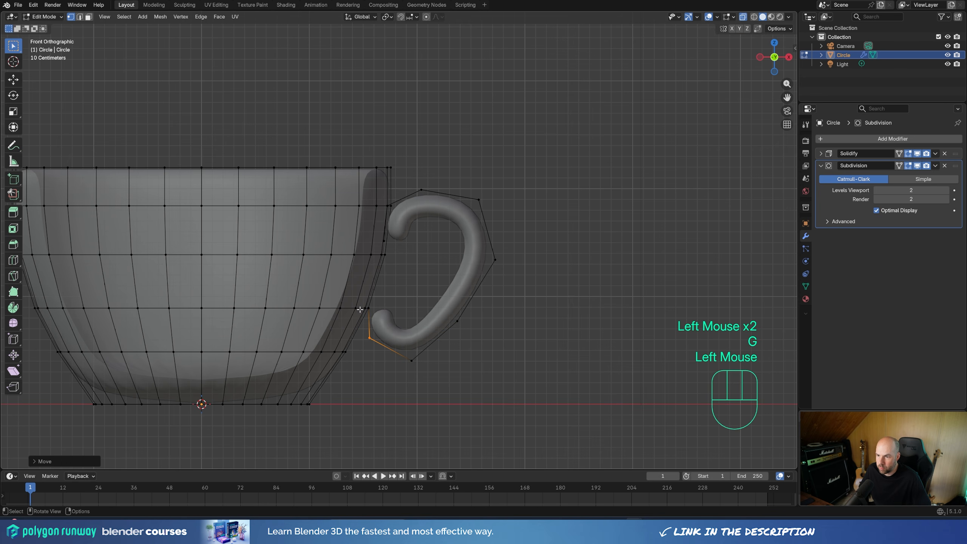
- Select both vertices of the handle's lower end edge and move them up along the cup wall in front view
left_click(400, 310)
middle_click_drag(400, 310, 353, 311)
left_click(353, 308)
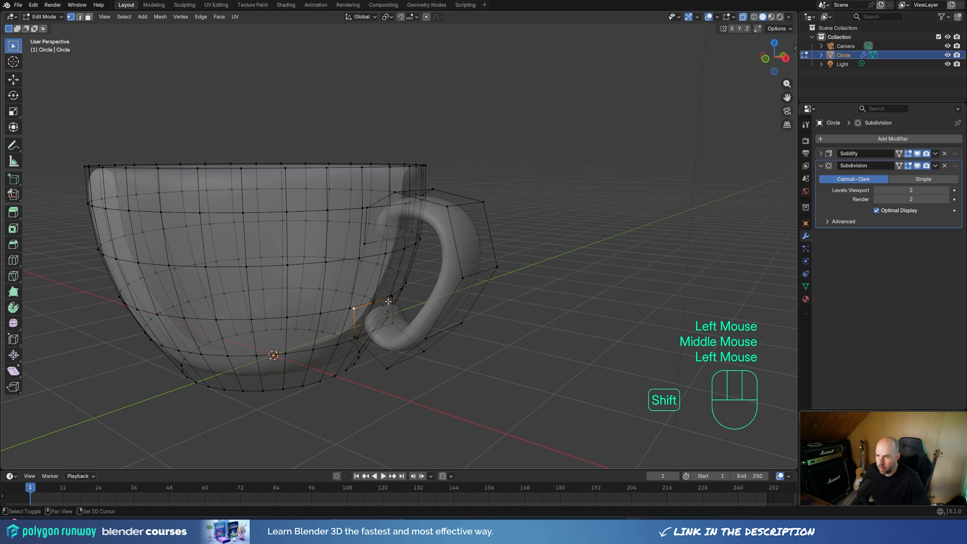
left_click(392, 296, "shift")
key("KP_3")
key("KP_1")
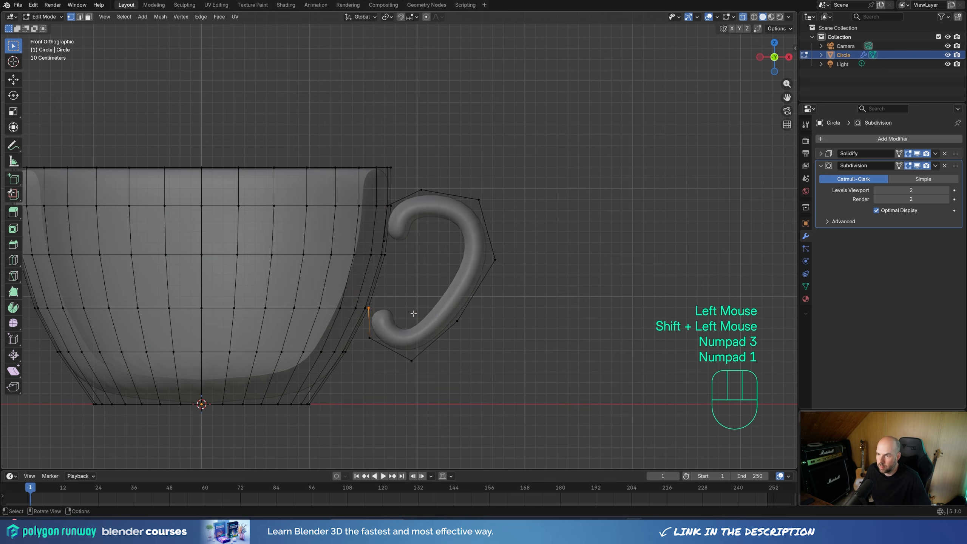
key("g")
left_click(453, 313)
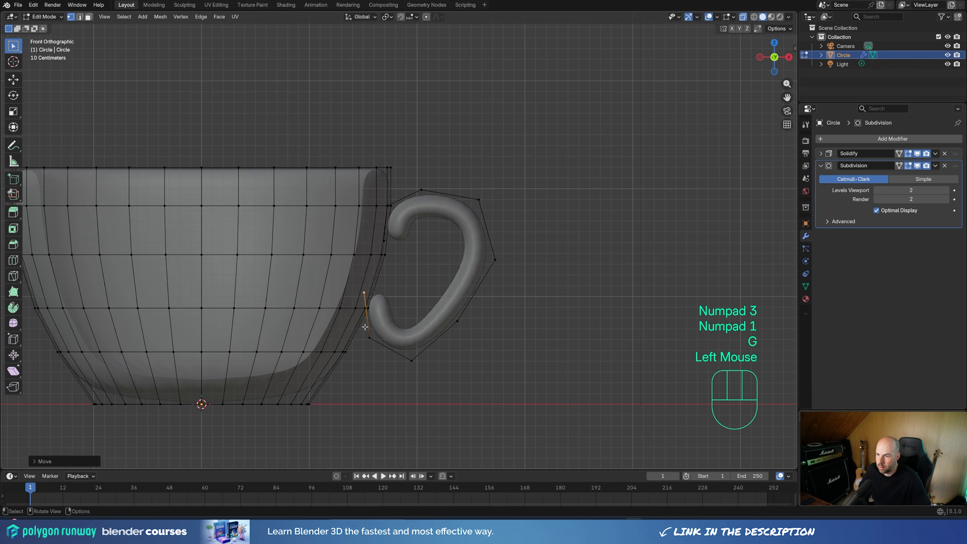
- Move the handle's lower inner corner slightly toward the cup and its lower outer corner outward for a rounder curve
left_click(390, 355)
key("g")
left_click(384, 354)
left_click(457, 321)
key("g")
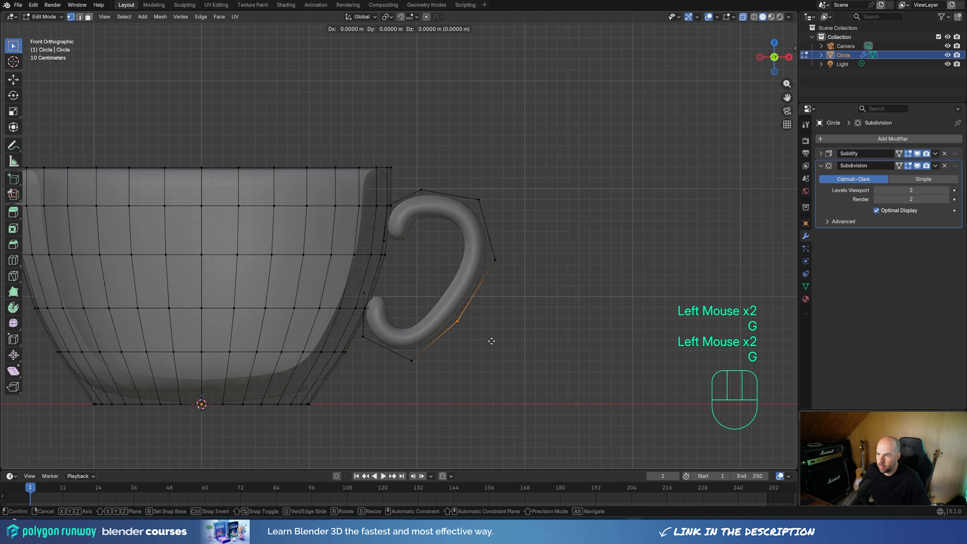
left_click(510, 335)
- Raise the handle's top vertices slightly, nudge its upper outer corner outward, then leave Edit Mode with X-ray off
left_click(421, 190)
key("g")
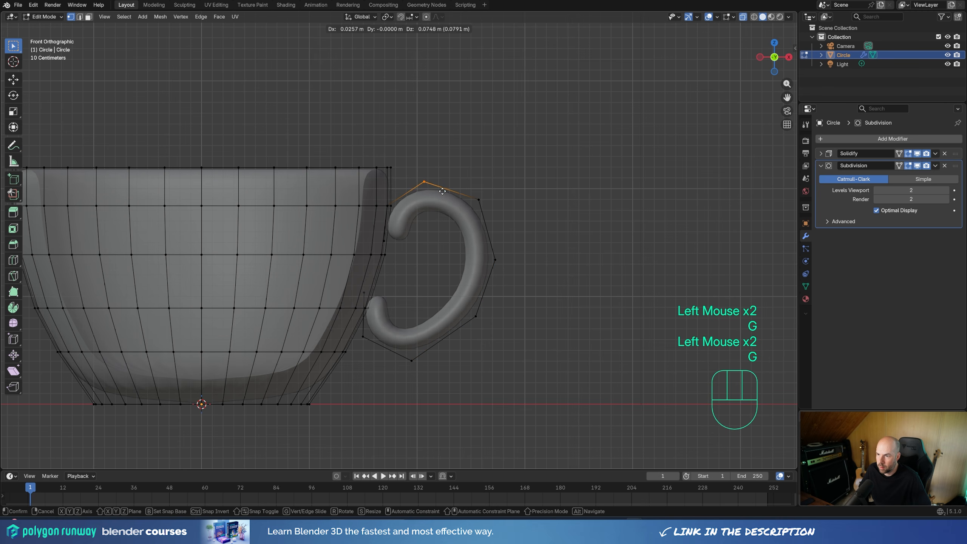
left_click(445, 189)
left_click(487, 202)
key("g")
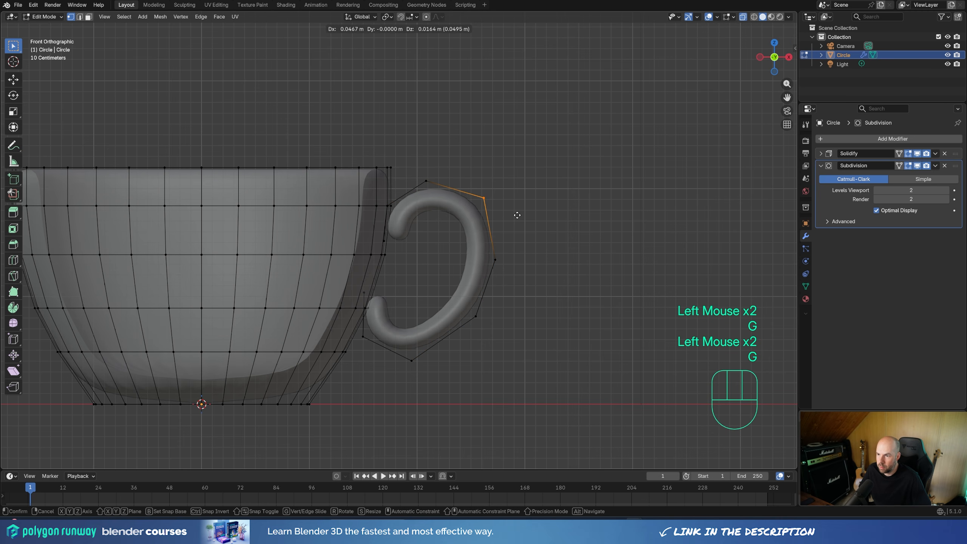
left_click(519, 215)
scroll(518, 215, "down", 2)
middle_click_drag(519, 215, 421, 177)
key("Tab")
key("z")
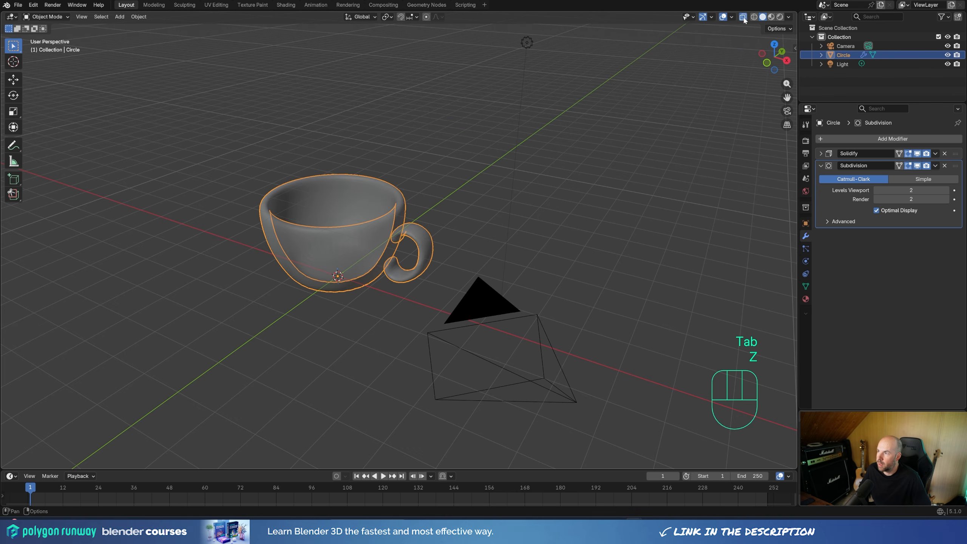
left_click(743, 17)
- Add a mesh circle, raise it about 1.84 m along Z inside the cup, and scale it to about 1.51
middle_click_drag(393, 224, 440, 259, "shift")
key("shift+a")
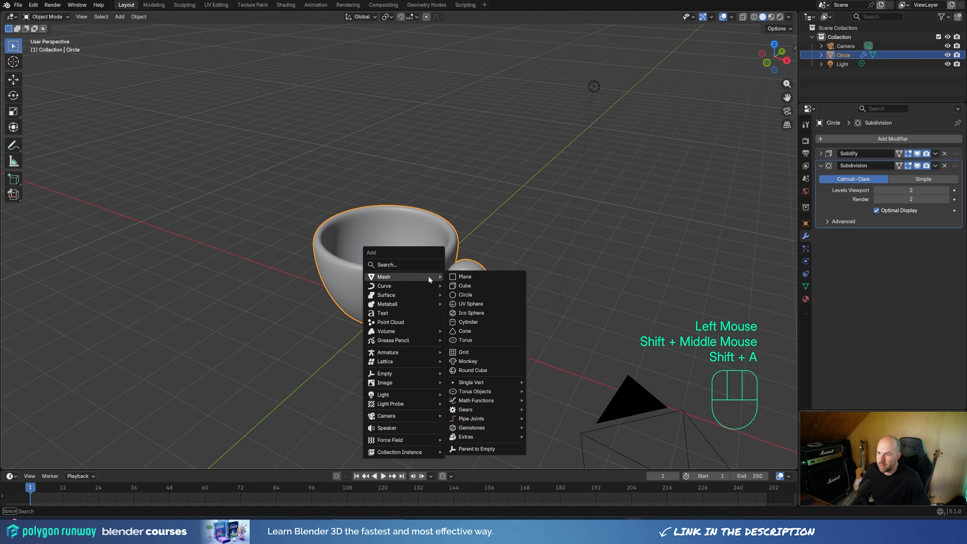
left_click(474, 296)
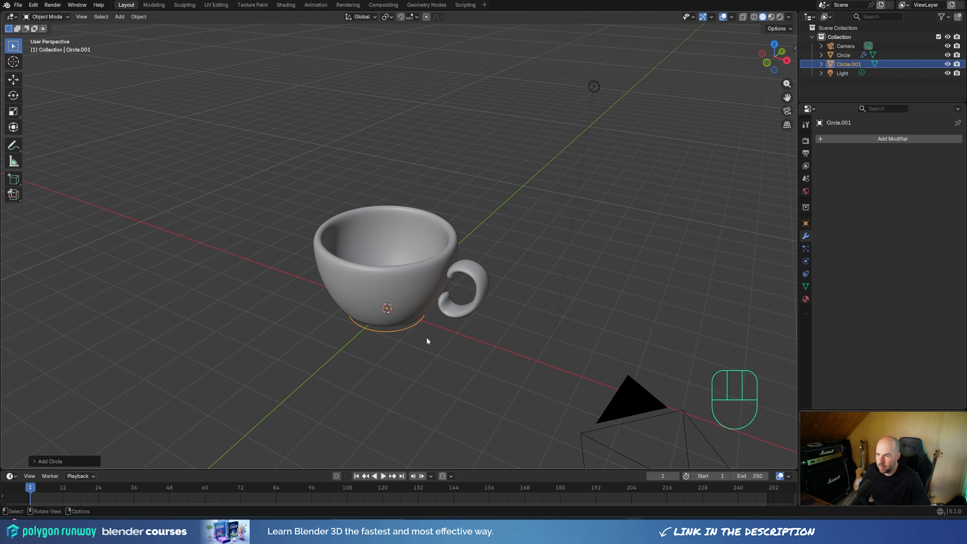
key("g")
key("z")
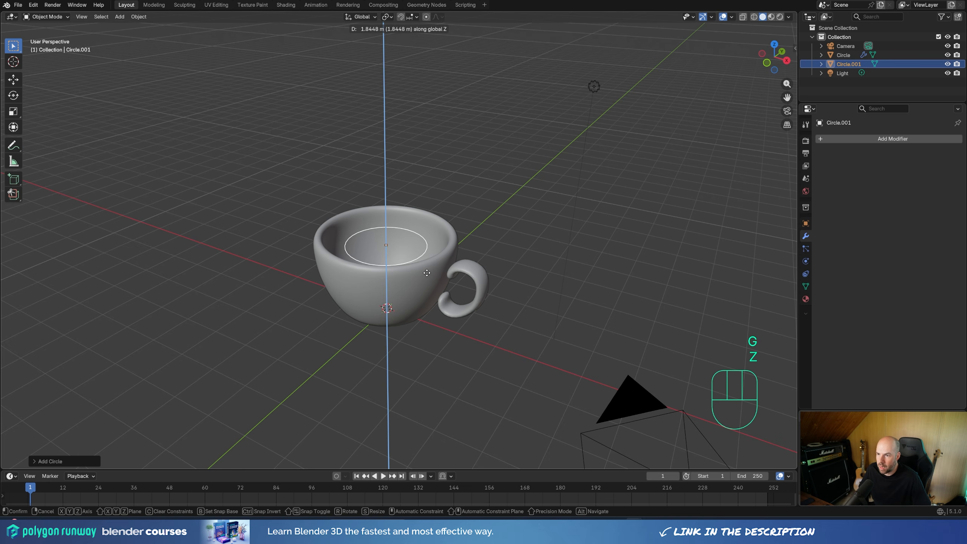
left_click(427, 273)
key("s")
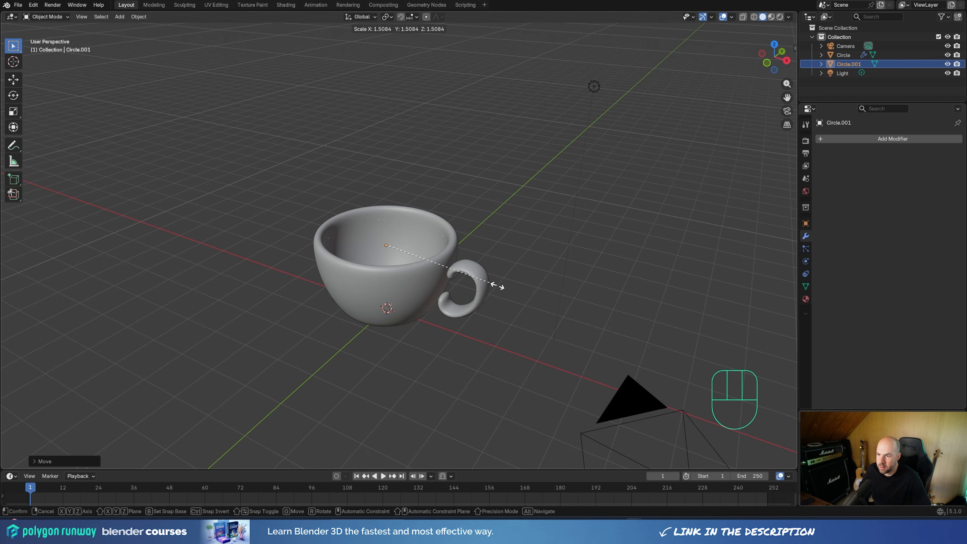
left_click(498, 285)
- Fill the new circle with Grid Fill to form the liquid surface, then return to Object Mode
key("Tab")
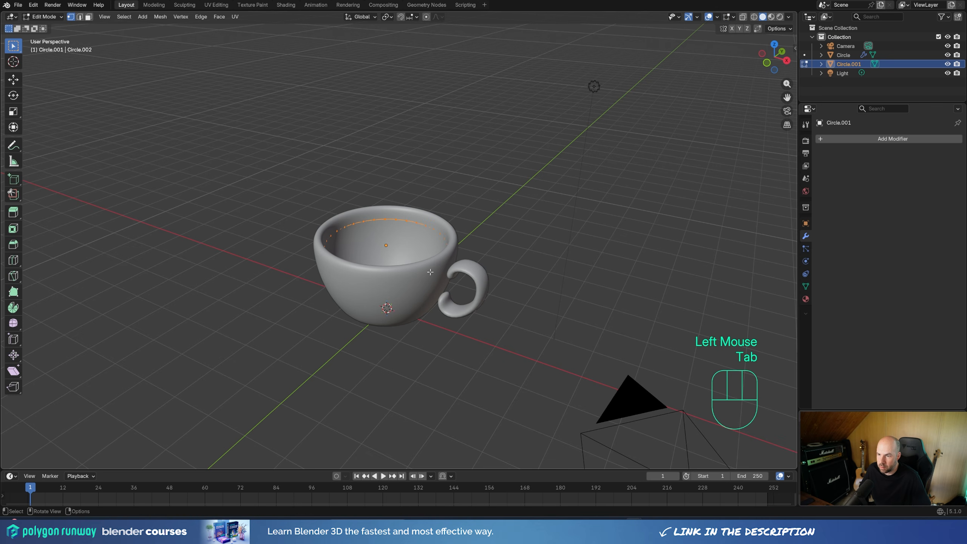
scroll(430, 272, "up", 1)
key("ctrl+f")
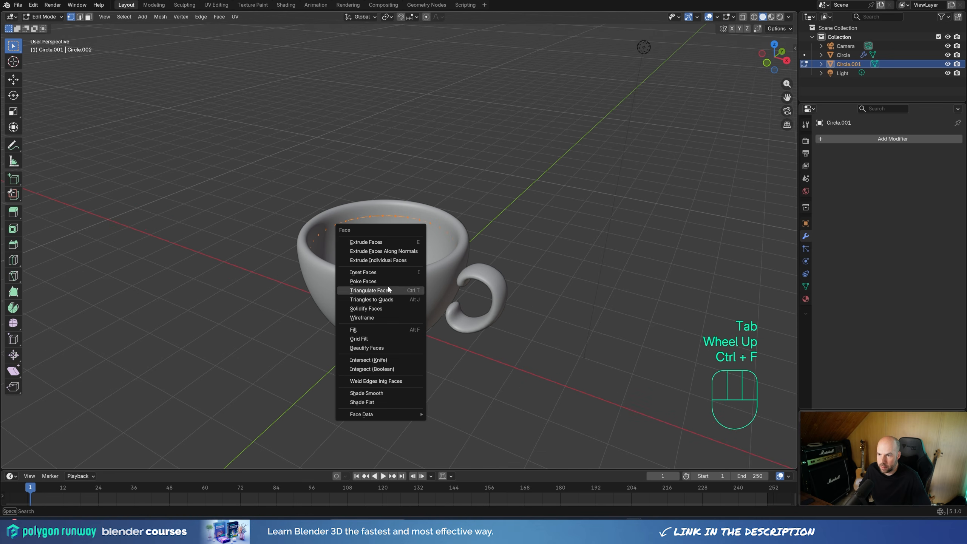
left_click(359, 338)
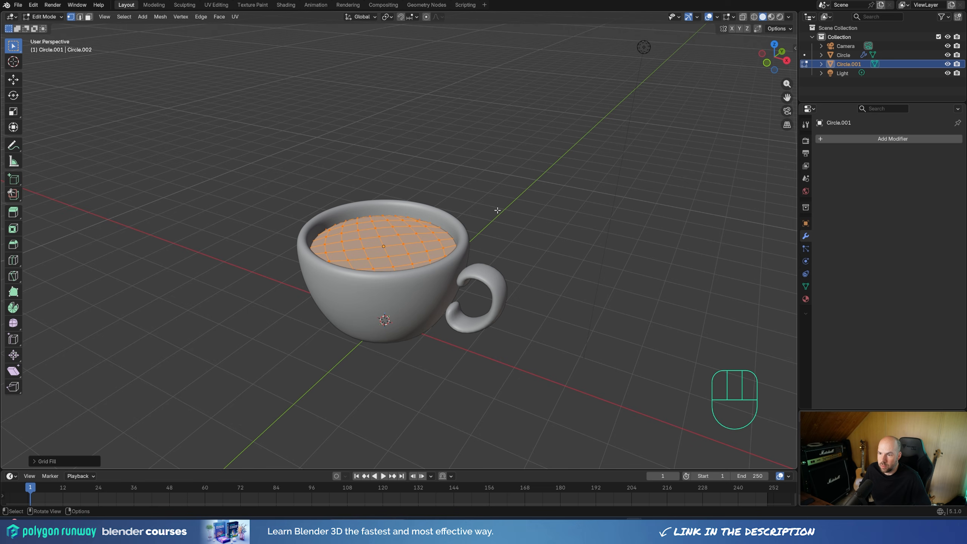
key("Tab")
scroll(444, 280, "down", 2)
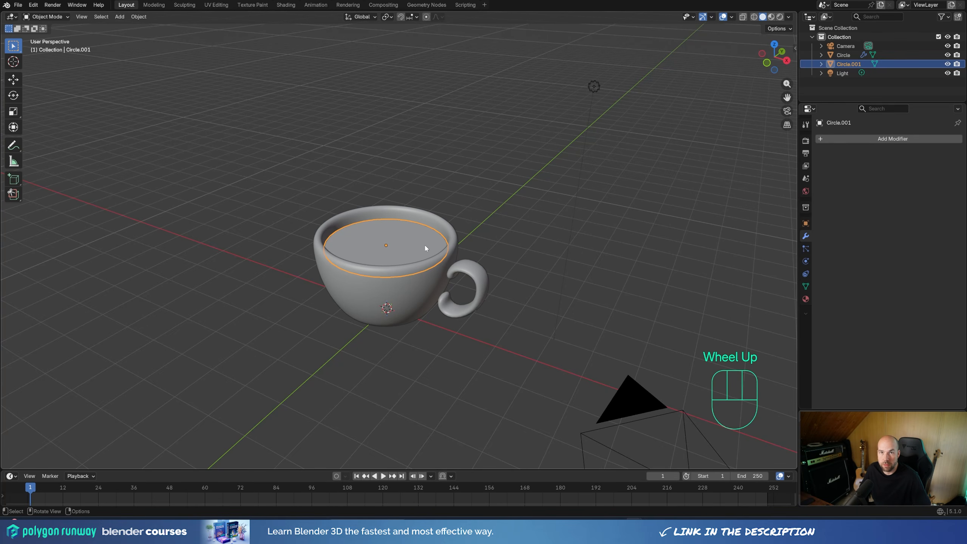
- Snap the 3D cursor to the liquid surface's centre, add a mesh circle there and scale it to about 0.22
key("shift+s")
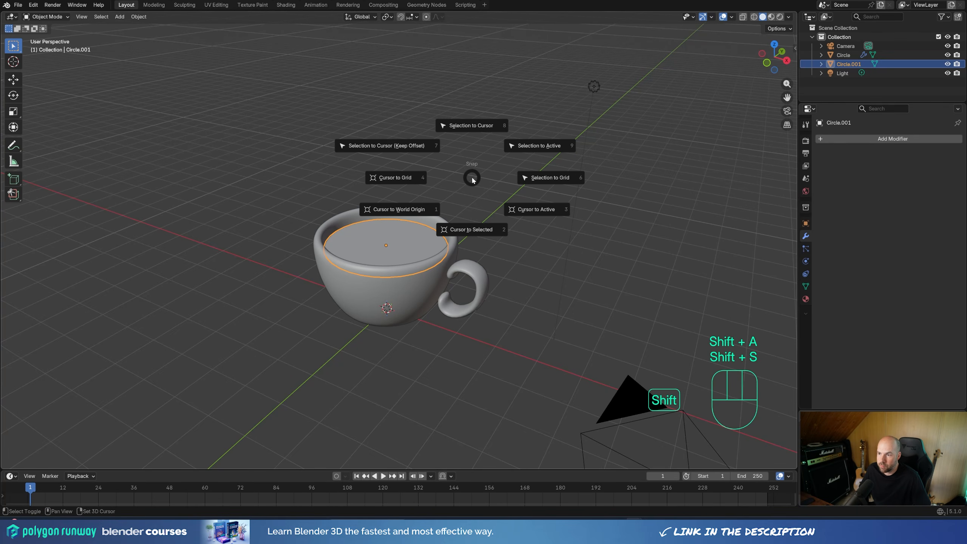
left_click(468, 230)
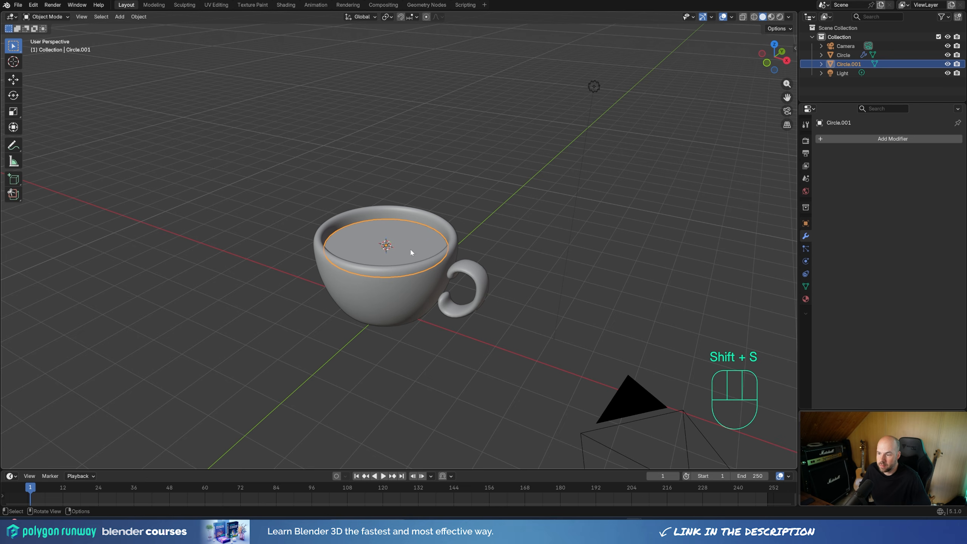
key("shift+a")
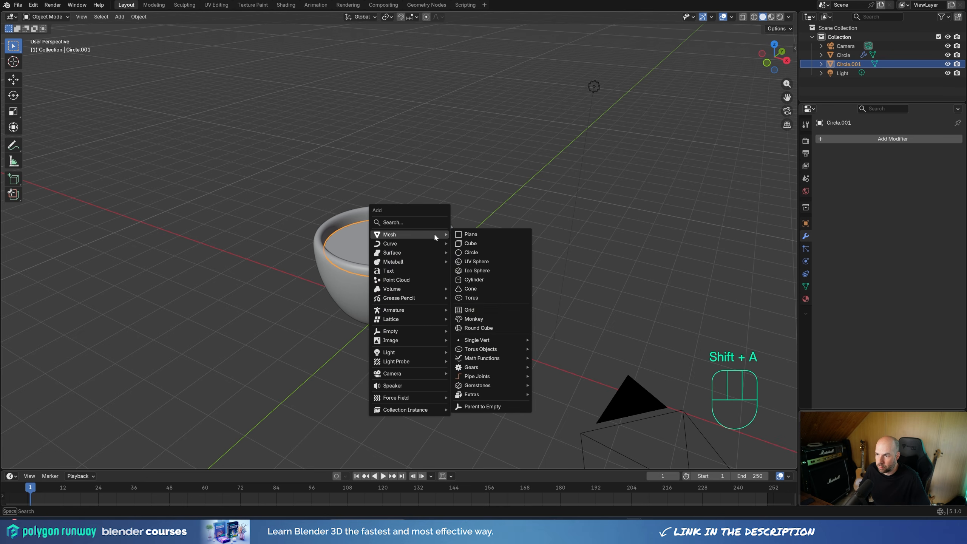
left_click(492, 252)
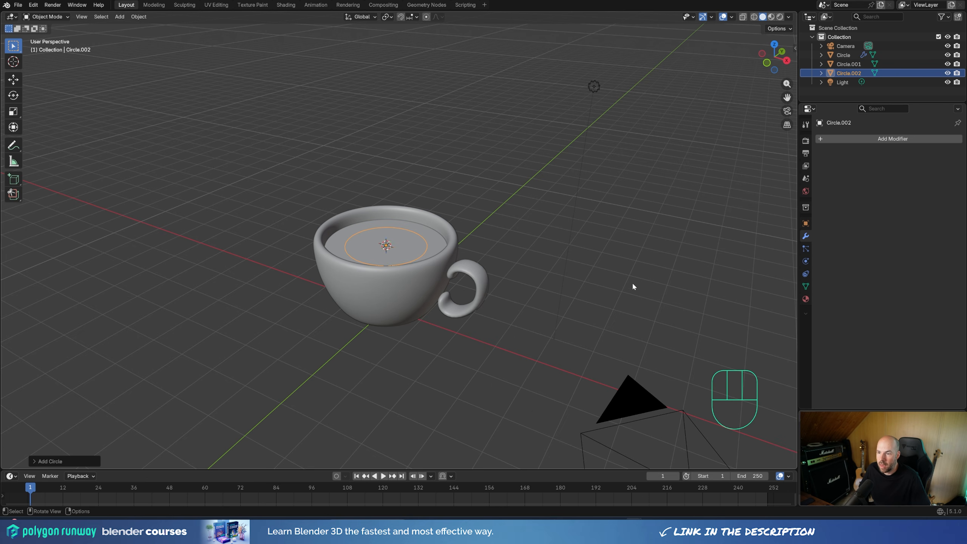
key("s")
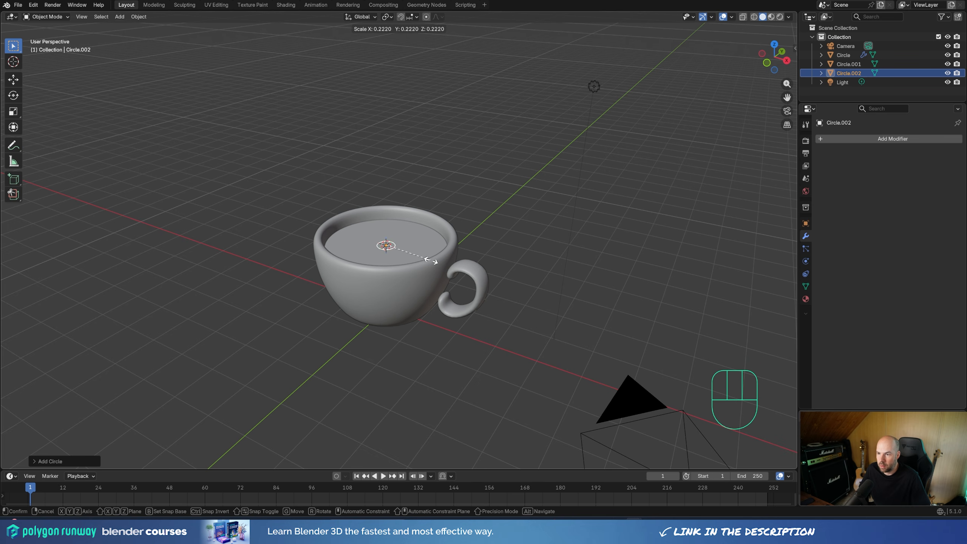
left_click(431, 261)
- Fill the small circle with a single face in Edit Mode, and return to Object Mode
key("Tab")
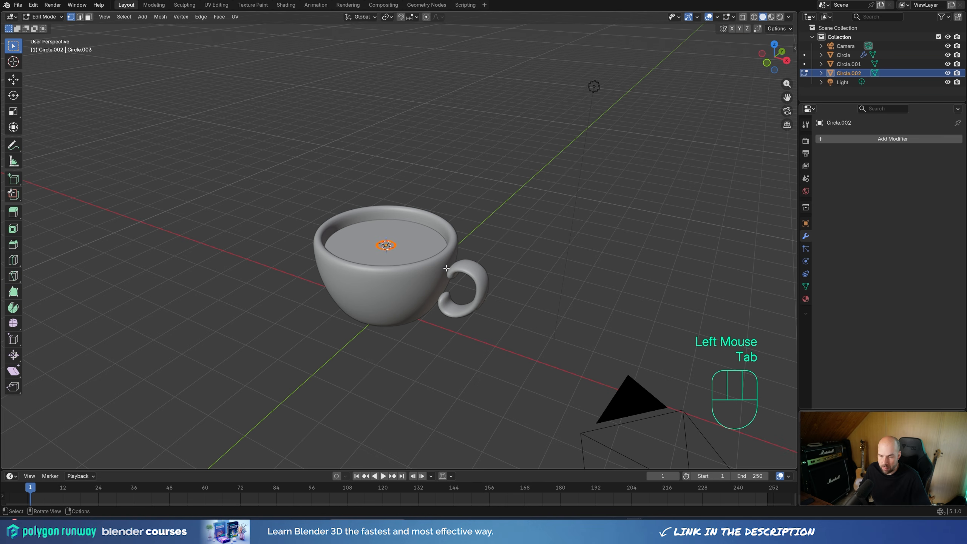
key("f")
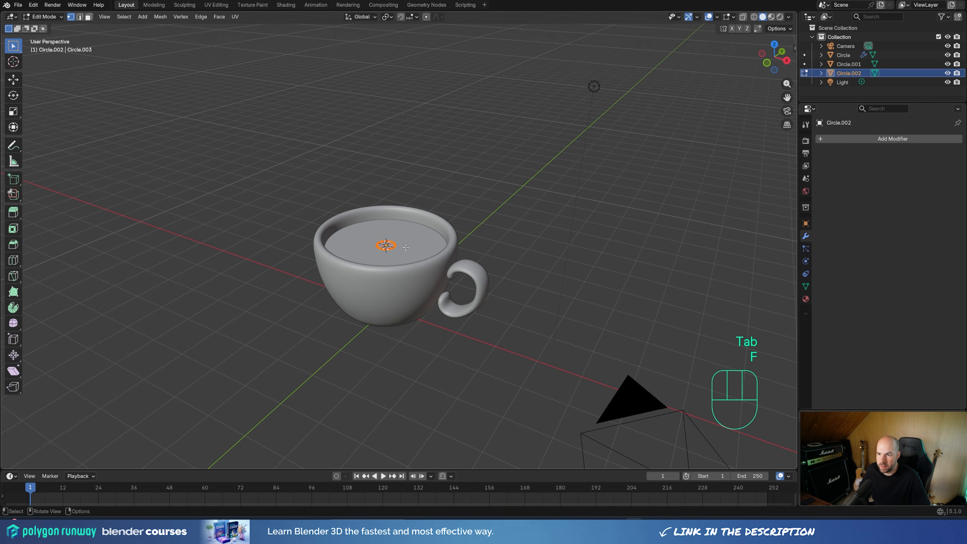
key("Tab")
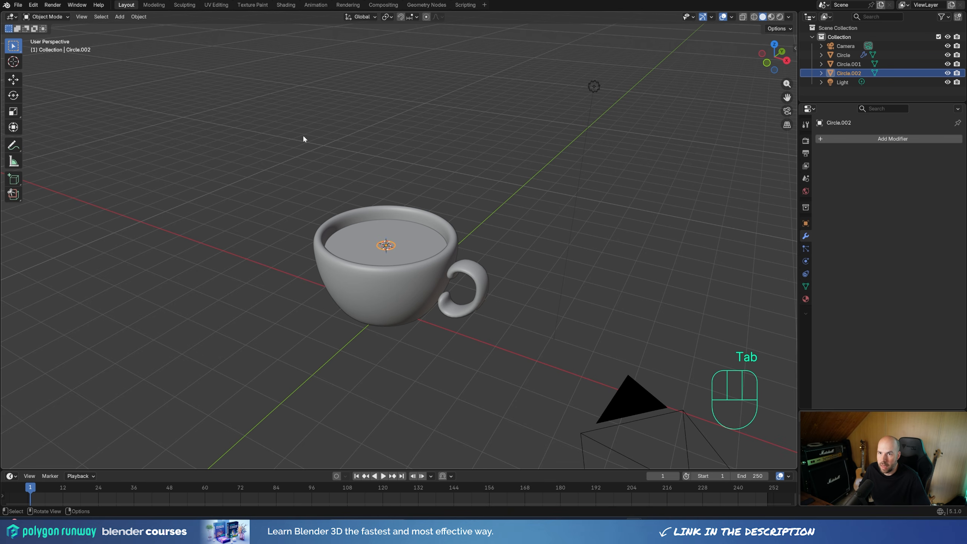
- Apply the Quick Smoke effect to the small circle so it emits smoke inside a domain
left_click(138, 17)
mouse_move(170, 256)
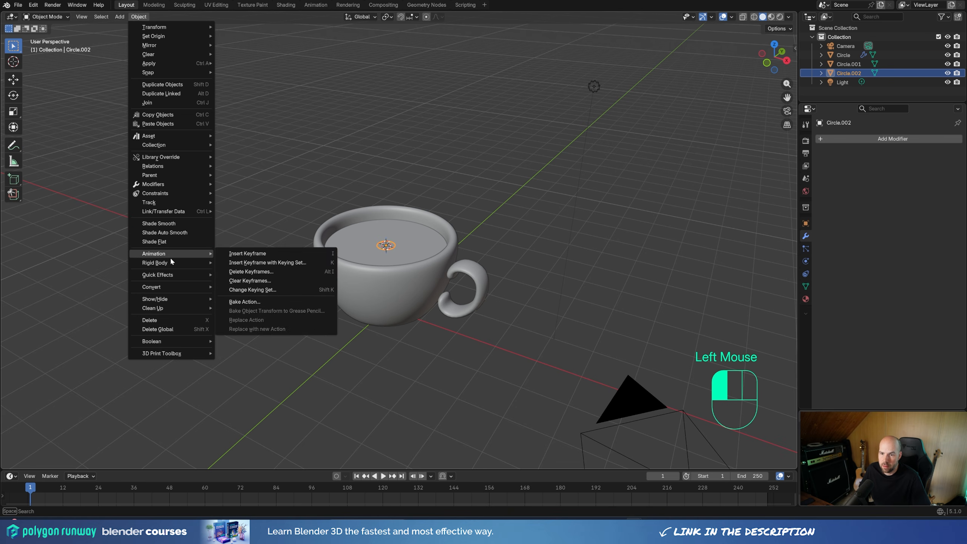
mouse_move(170, 278)
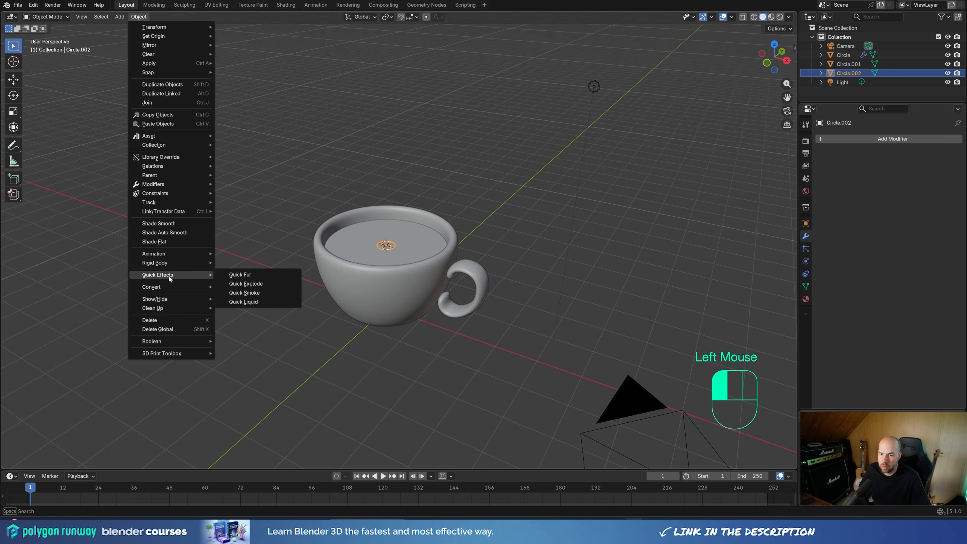
left_click(257, 292)
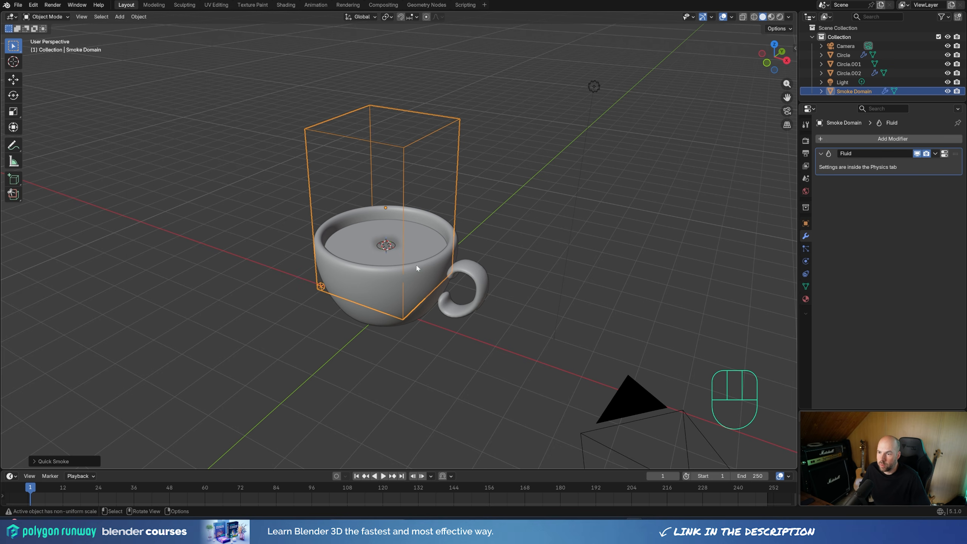
- Select the small emitter circle and examine its fluid physics settings, including the Flow Source options
left_click(395, 245)
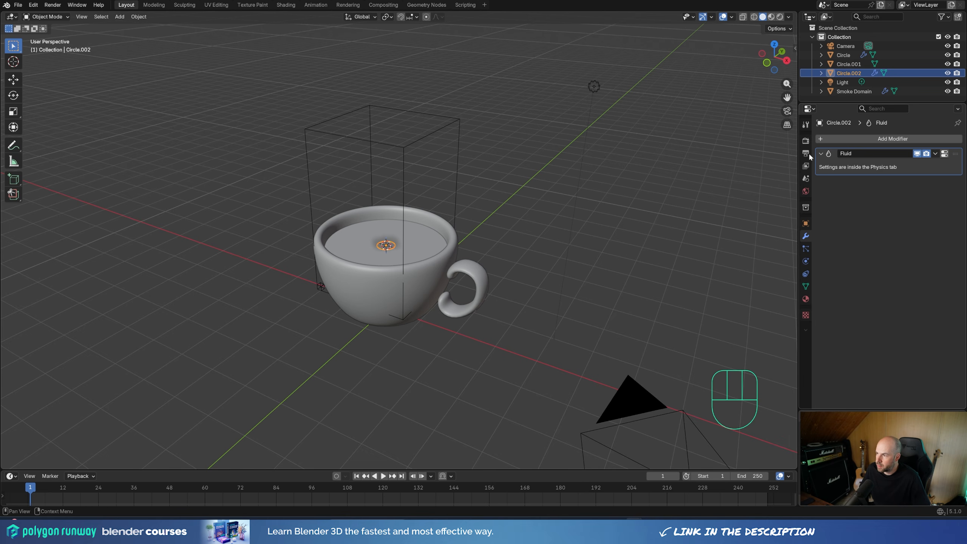
left_click(806, 262)
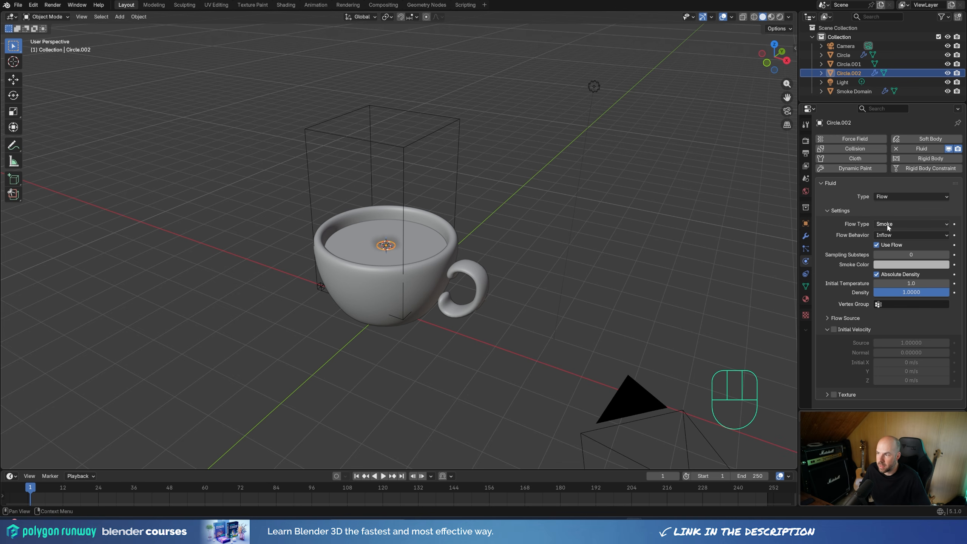
left_click(827, 318)
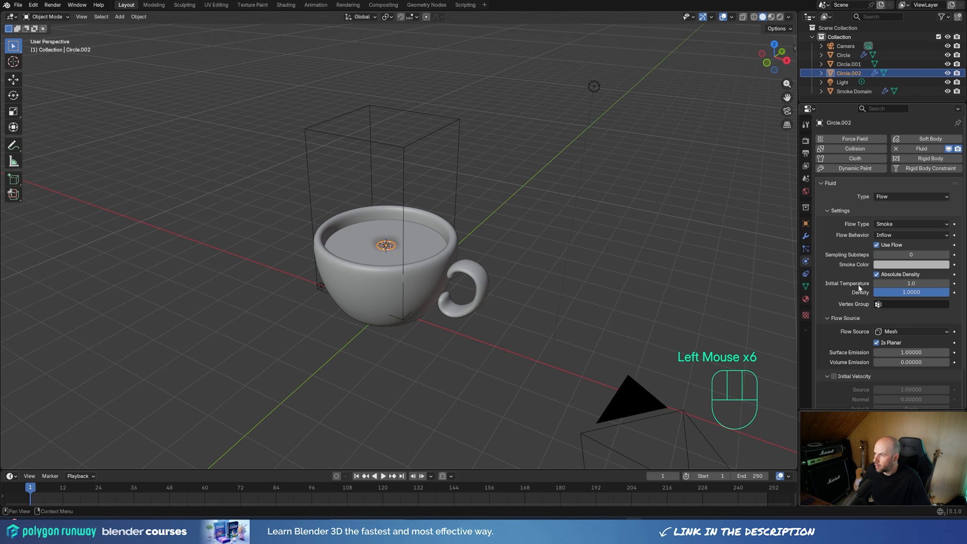
- Select the smoke domain, play the simulation and scrub through its frames to examine how the smoke rises and meets the domain's top
left_click(409, 146)
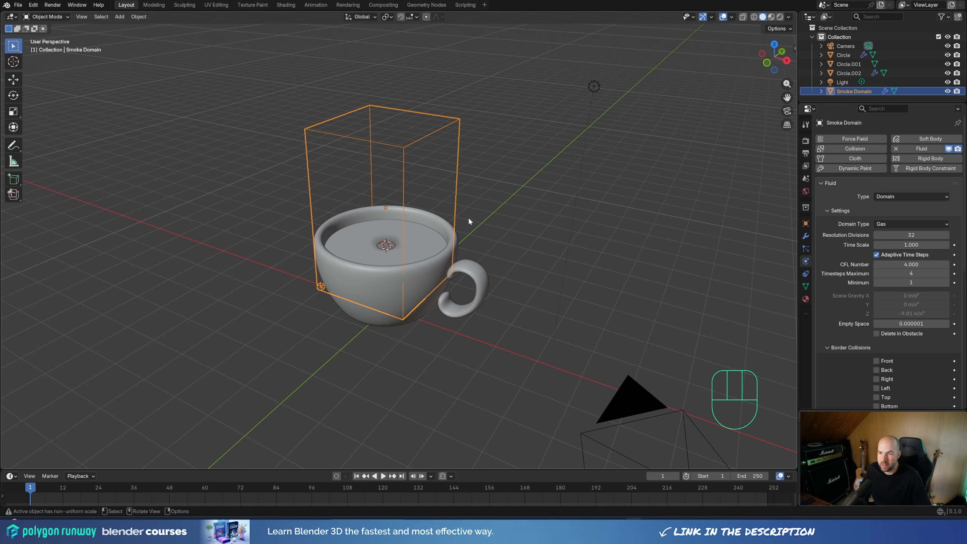
scroll(295, 313, "up", 2)
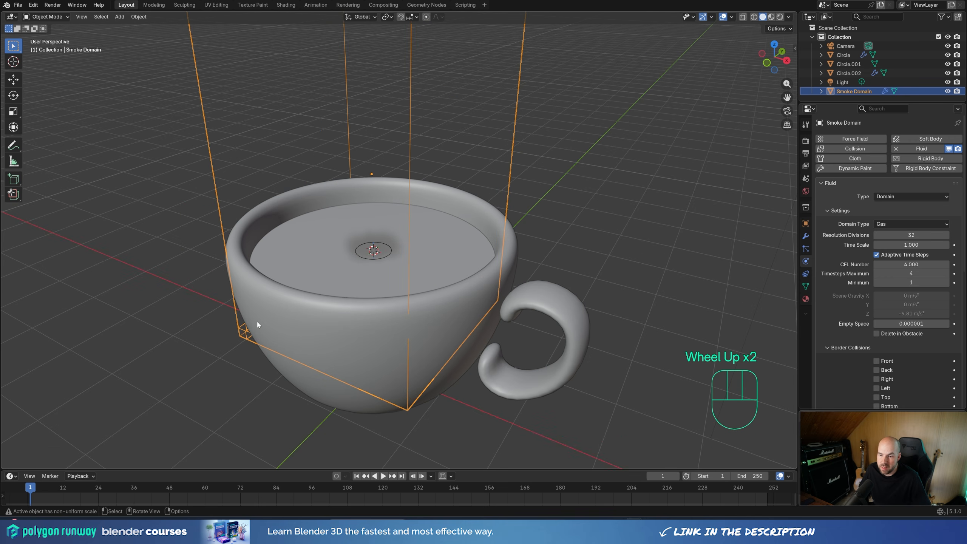
middle_click_drag(256, 336, 283, 331)
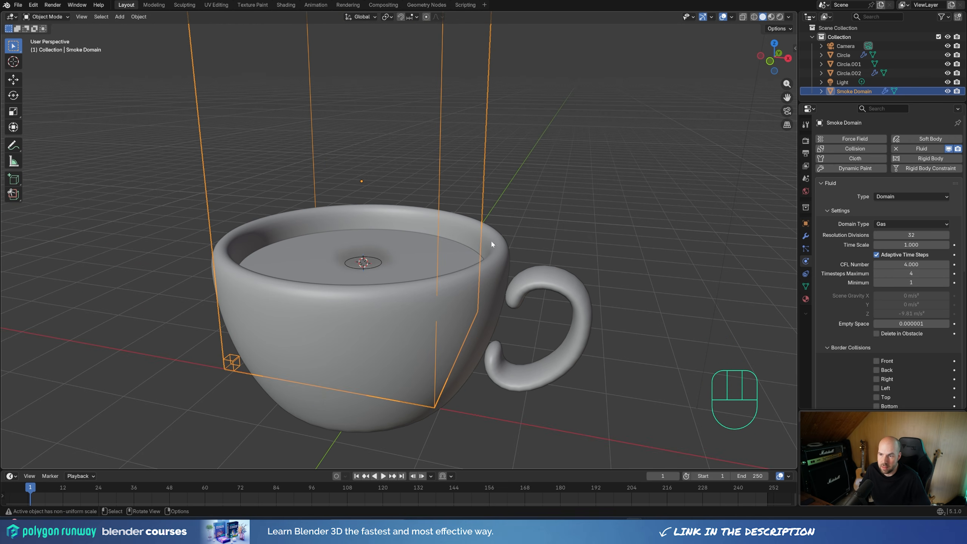
scroll(306, 310, "down", 2)
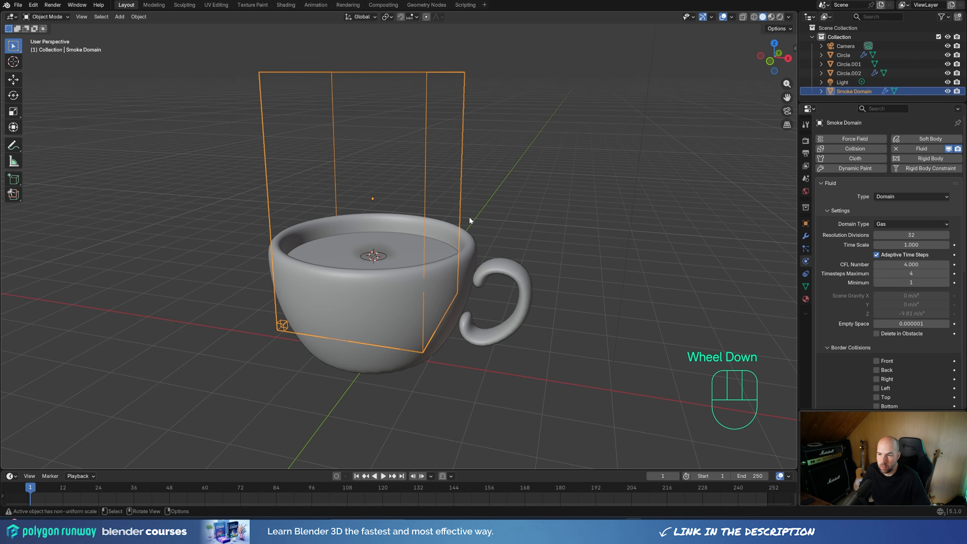
middle_click_drag(469, 220, 426, 198)
key("space")
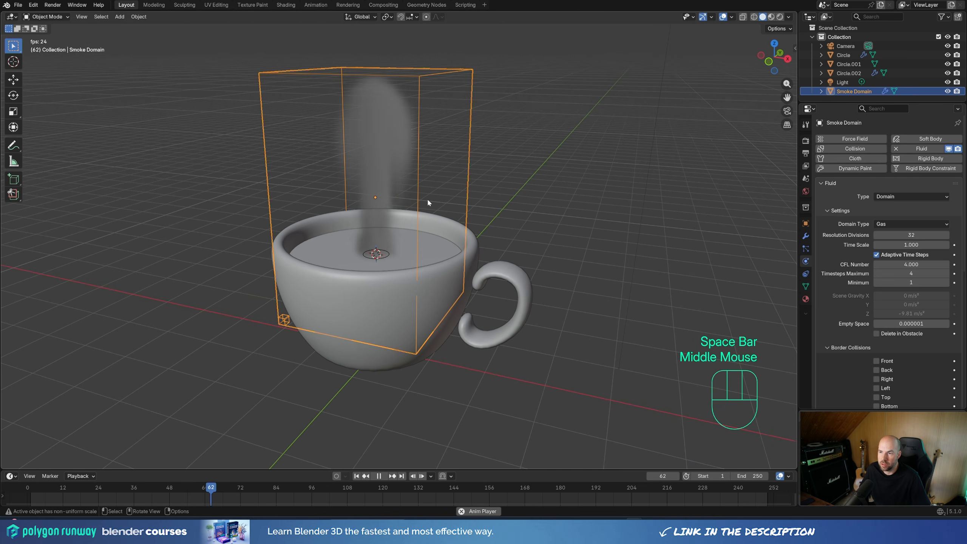
key("space")
left_click_drag(251, 493, 154, 491)
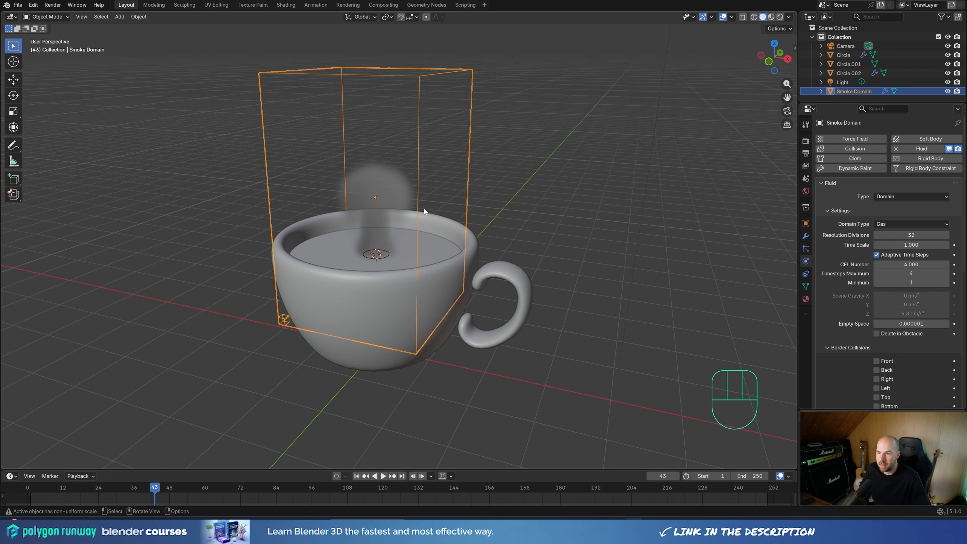
left_click(198, 490)
key("space")
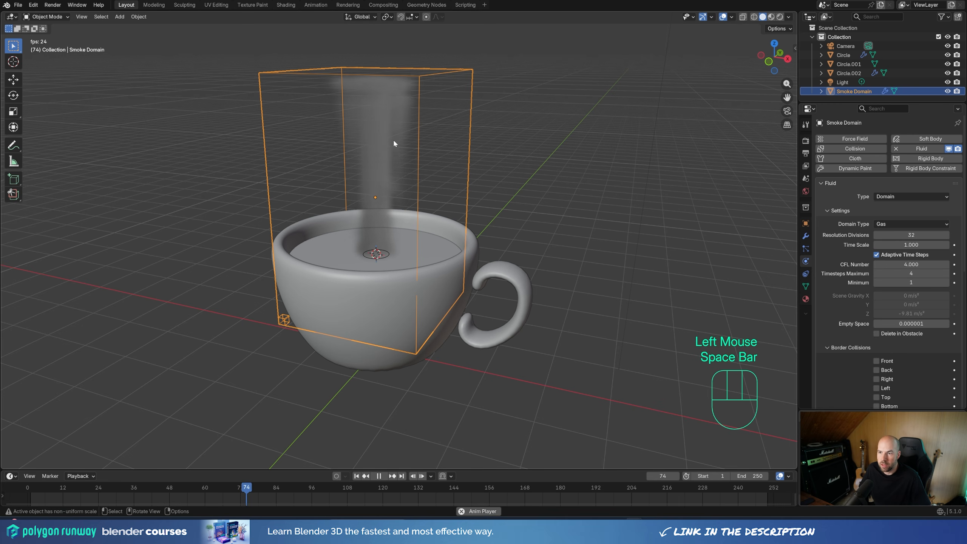
key("space")
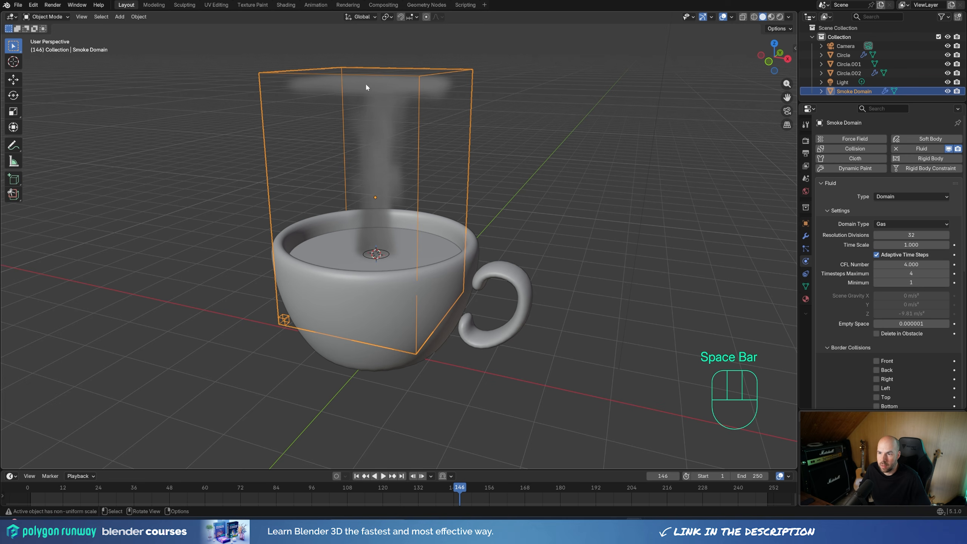
- Enable Dissolve for the smoke domain's gas with a time of 10, keeping Slow on
double_click(819, 182)
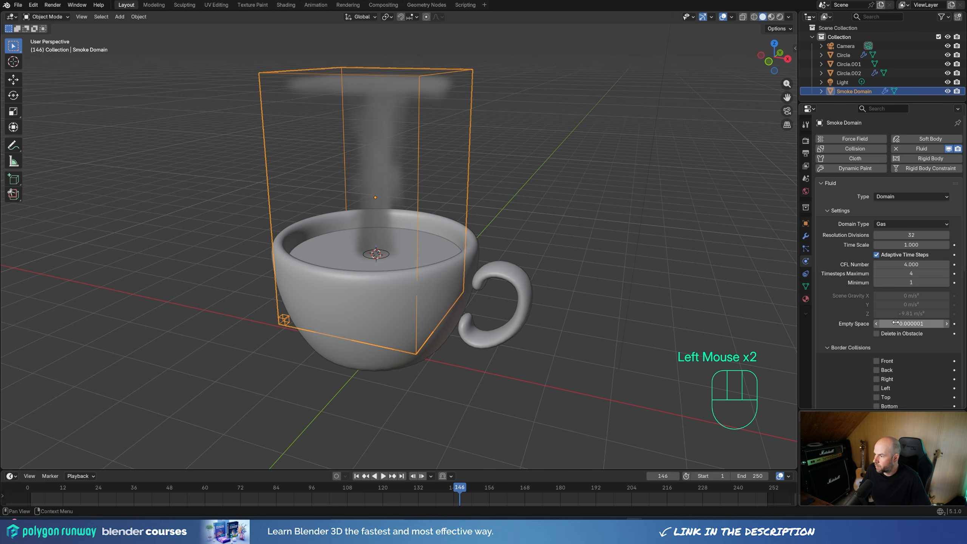
left_click(850, 347)
scroll(852, 331, "down", 2)
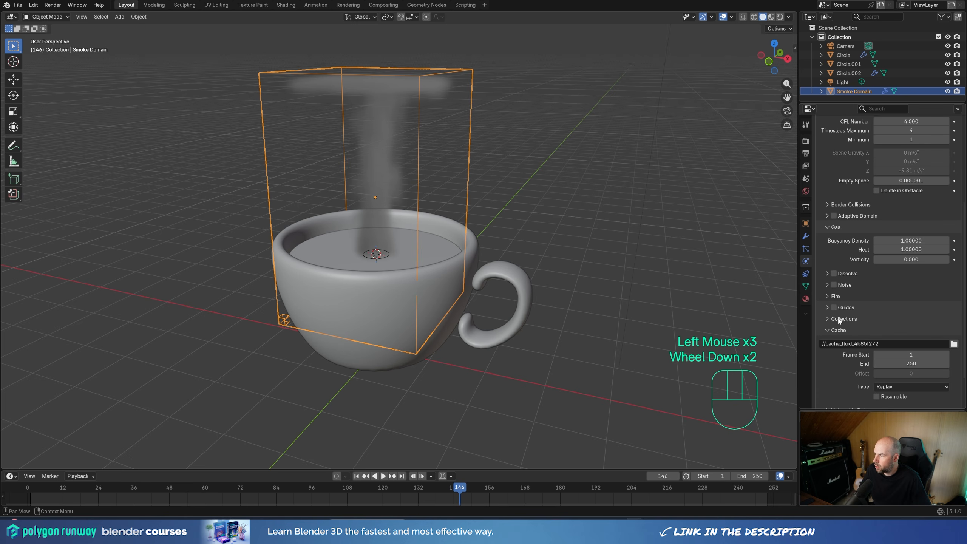
left_click(833, 272)
left_click(827, 272)
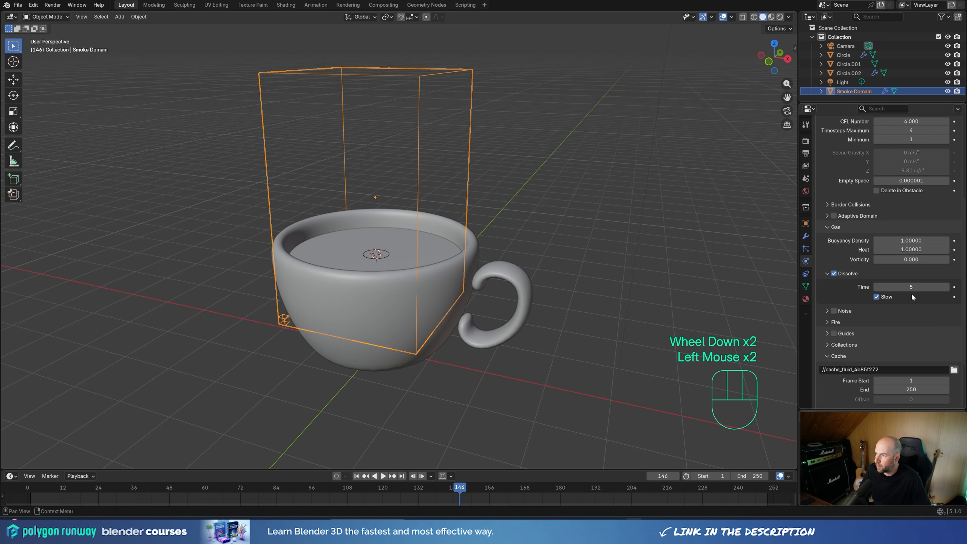
left_click(922, 286)
key("Return")
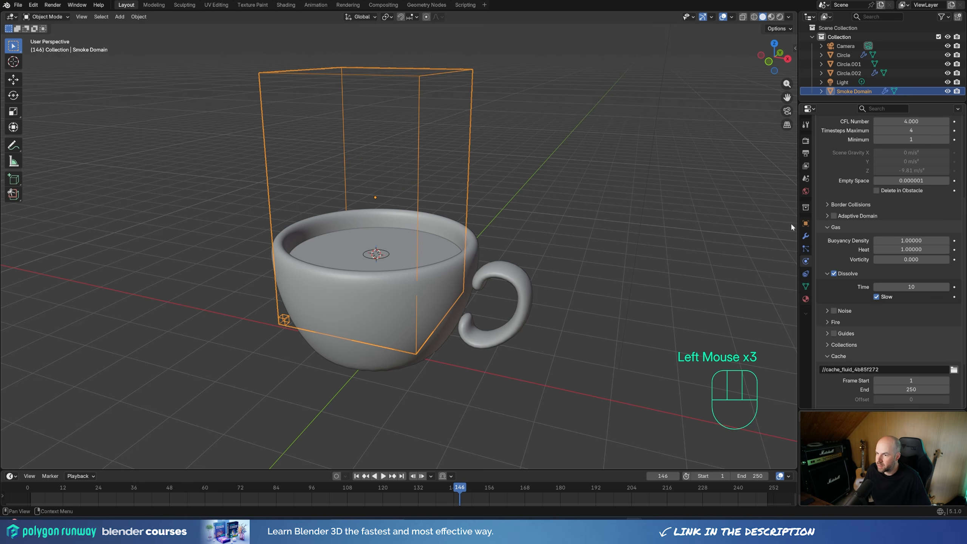
- Play the simulation from the beginning to check how the smoke dissolves as it rises
left_click_drag(56, 488, 37, 491)
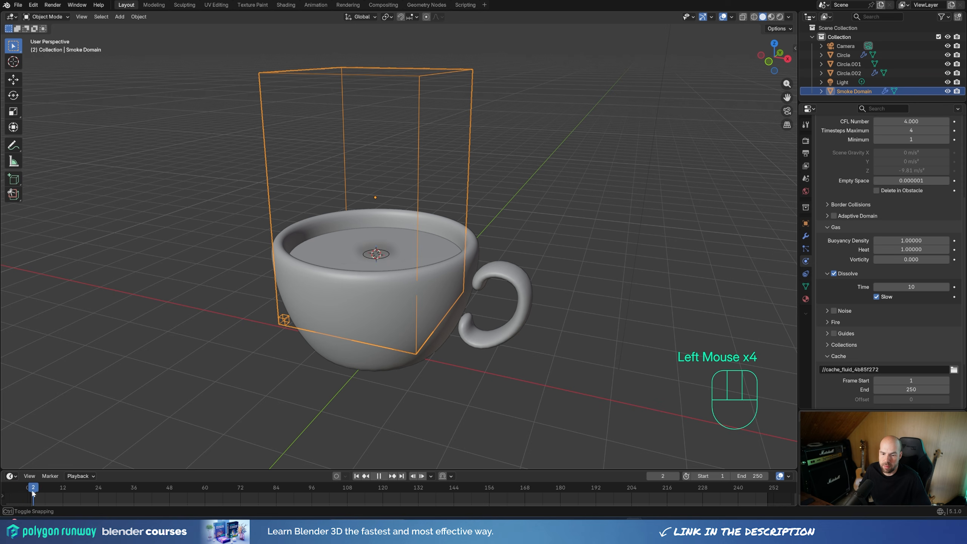
key("space")
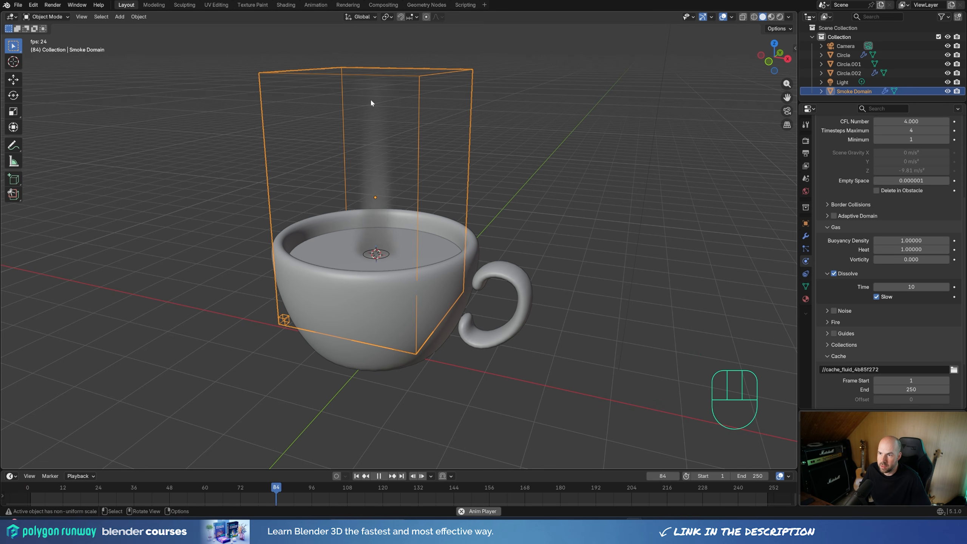
key("space")
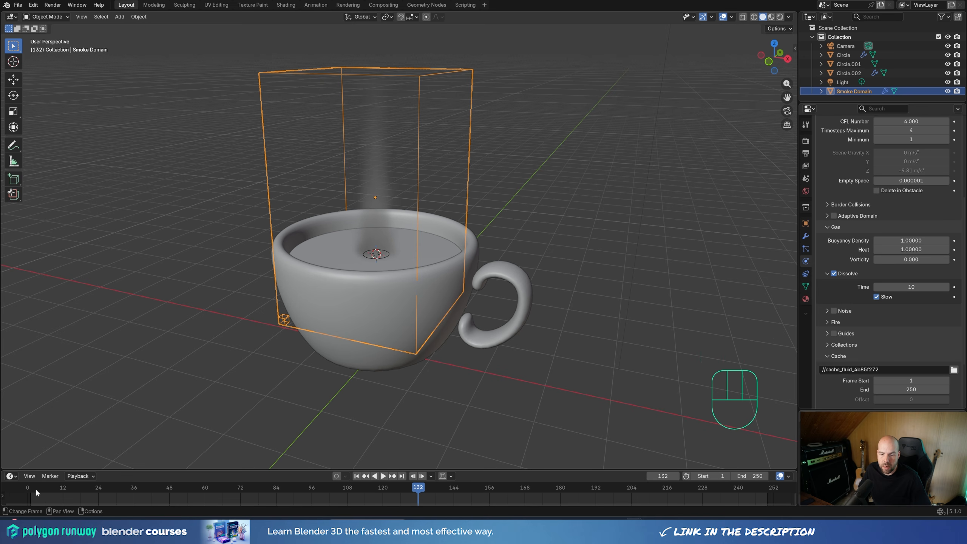
- Return to frame 1 and set the smoke domain's cache Frame Start to -100
mouse_move(35, 489)
left_mouse_down()
mouse_move(270, 491)
mouse_move(30, 488)
left_mouse_up()
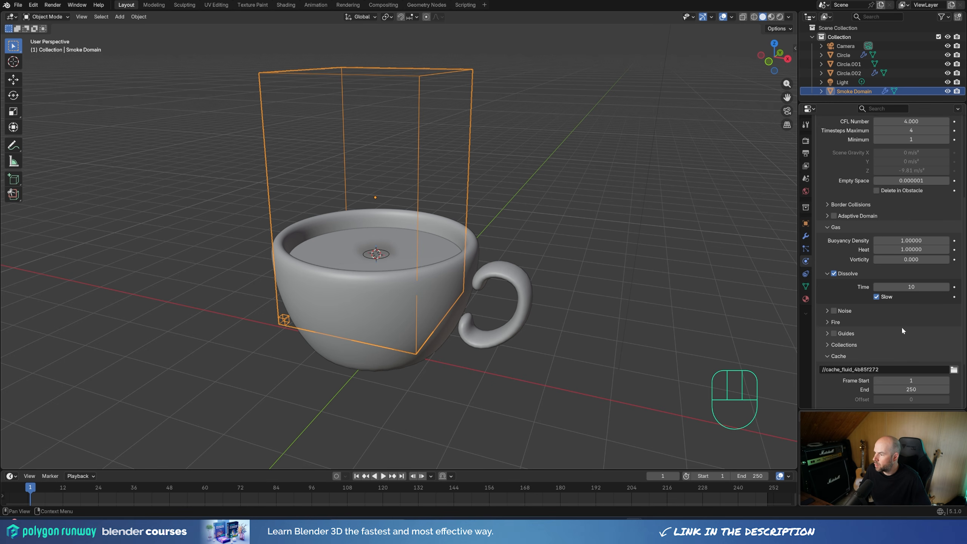
scroll(901, 326, "down", 1)
left_click(886, 362)
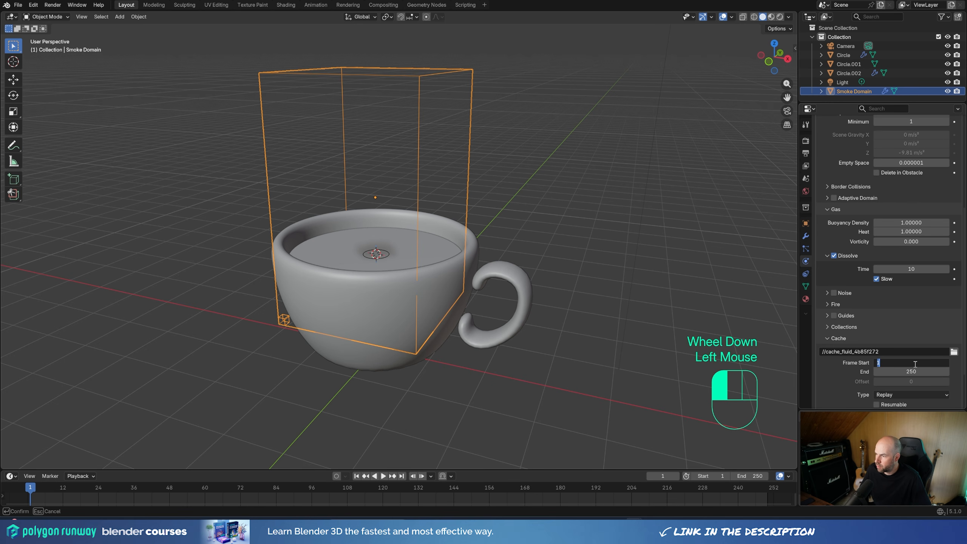
type("-100")
key("Return")
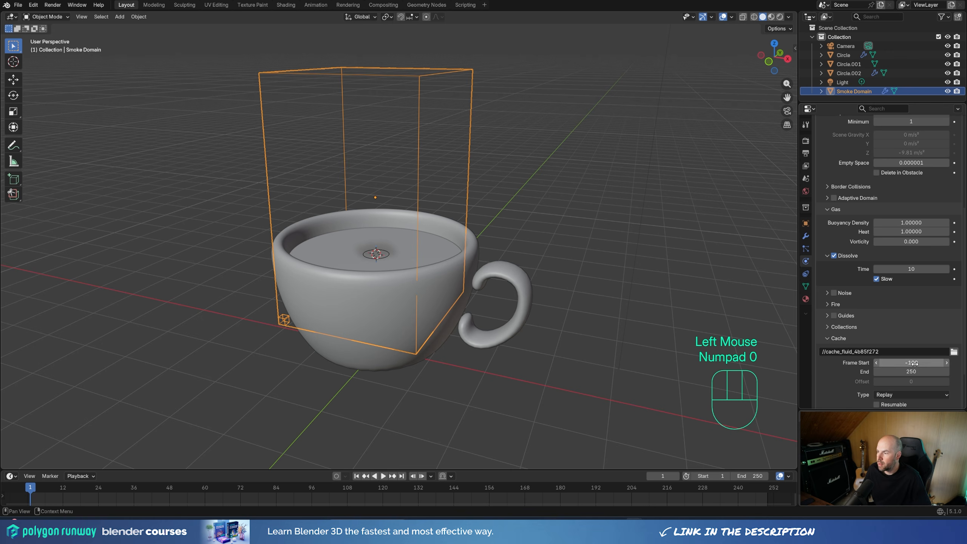
- Replay the simulation from the early frames to check the smoke's start with the new cache range
scroll(920, 348, "down", 2)
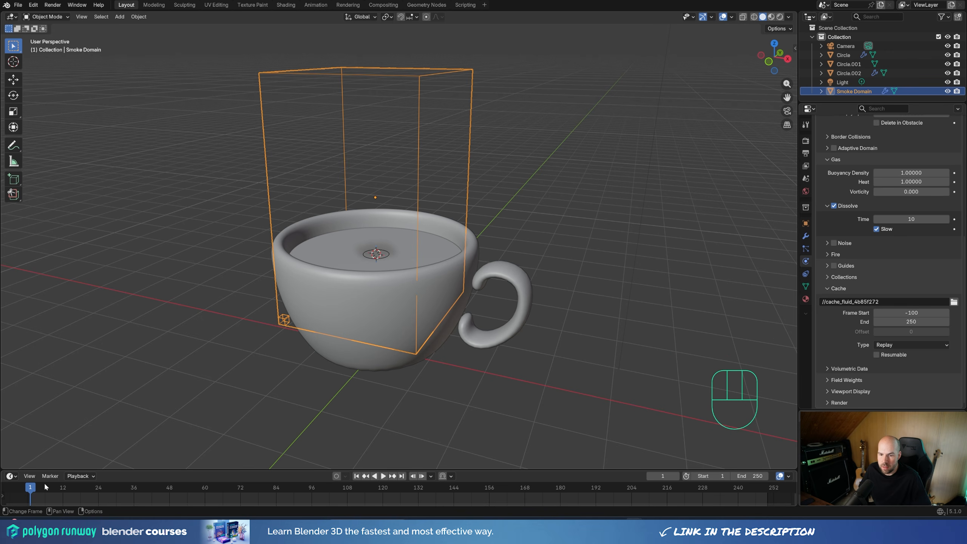
mouse_move(43, 488)
left_mouse_down()
mouse_move(35, 490)
mouse_move(45, 490)
left_mouse_up()
left_click(78, 490)
key("space")
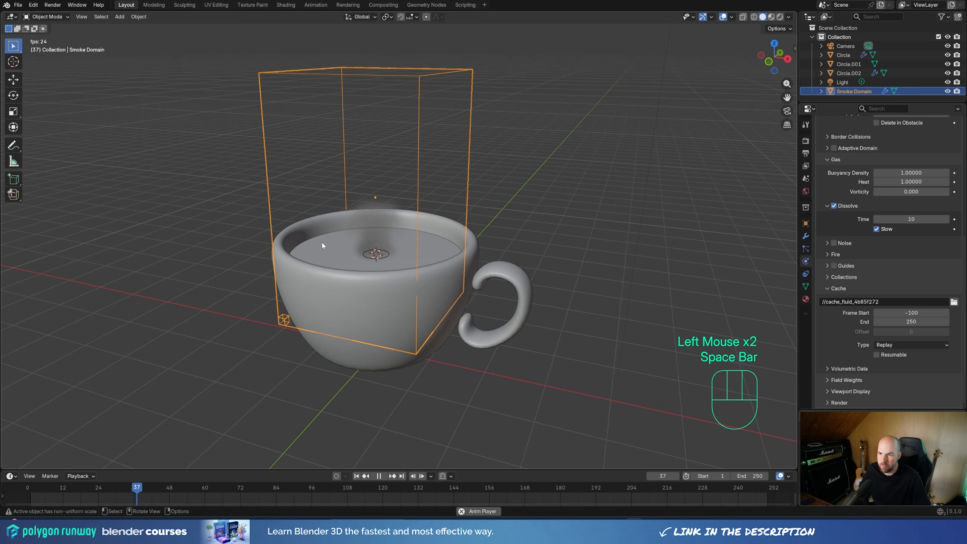
key("space")
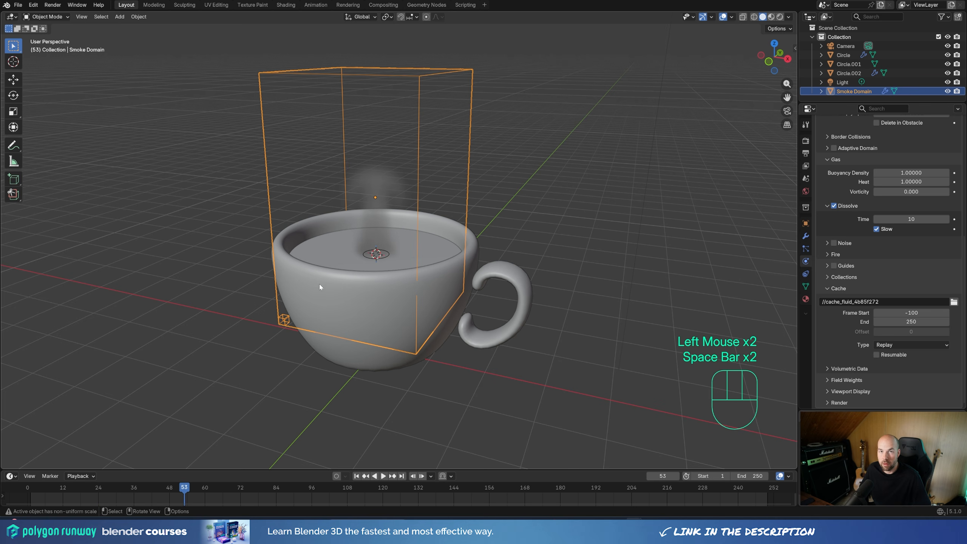
- Return to the start of the timeline and switch the smoke domain's cache type to All
left_click(33, 487)
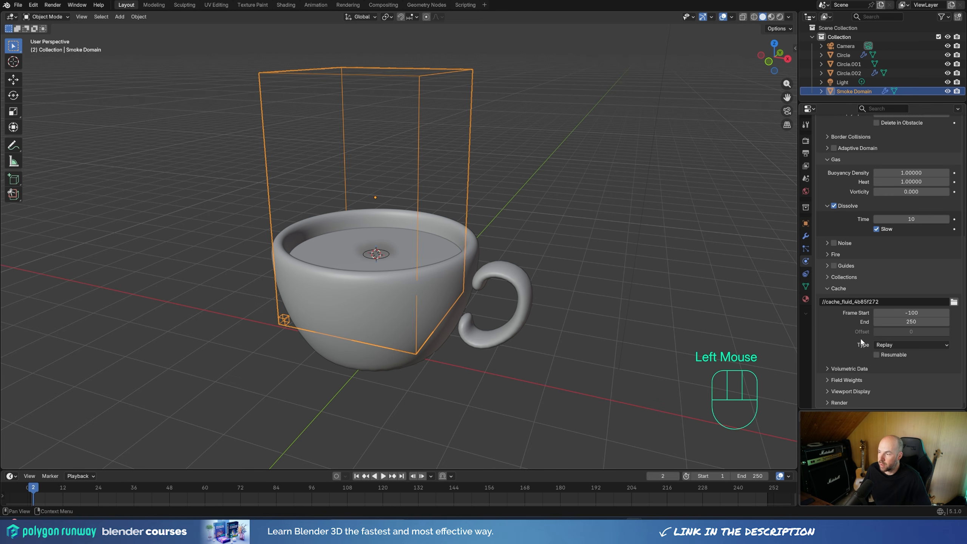
left_click(889, 345)
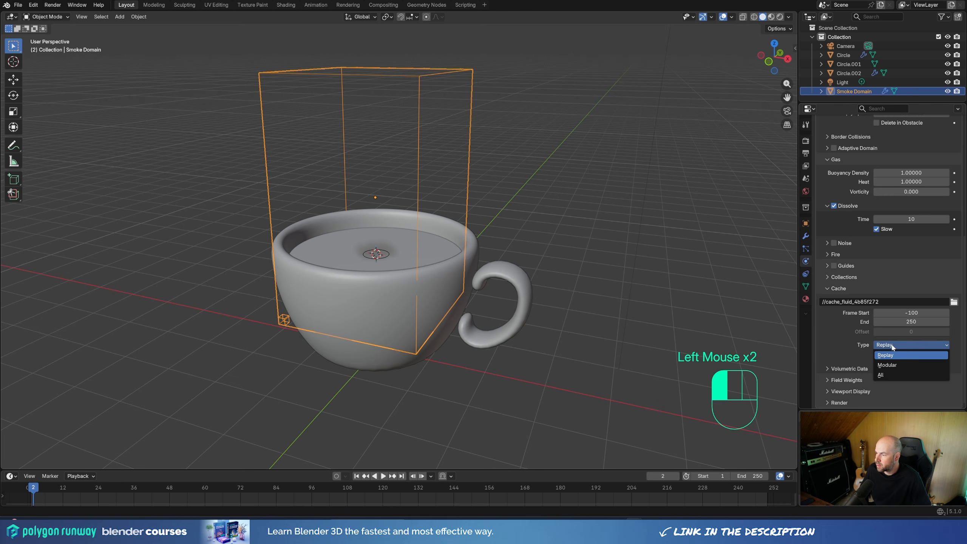
left_click(893, 374)
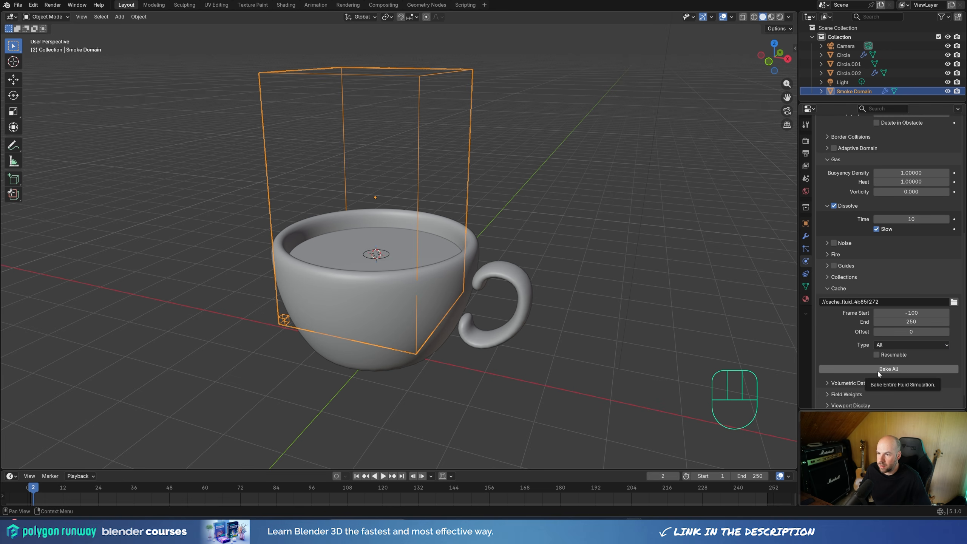
- Set the smoke domain's cache End to 120 and bake the entire fluid simulation
left_click(919, 321)
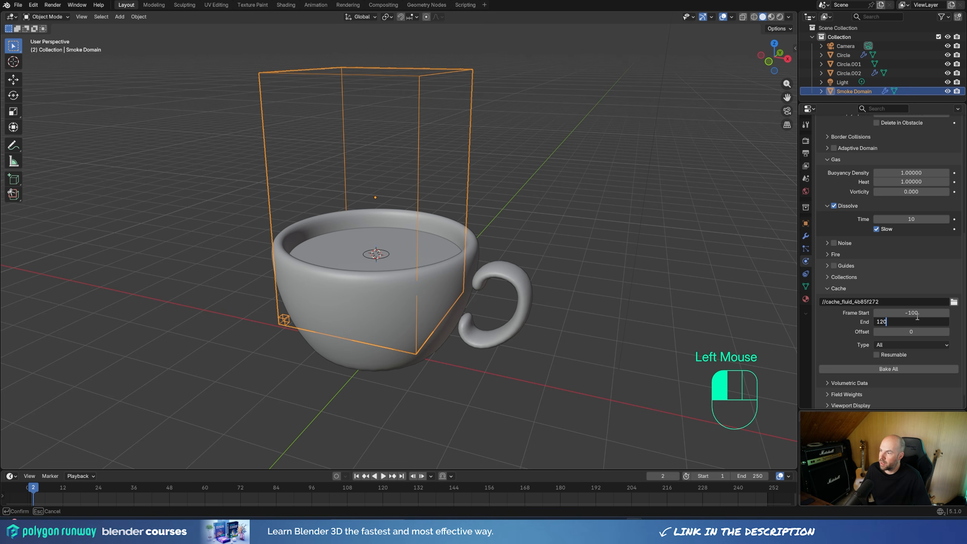
key("Return")
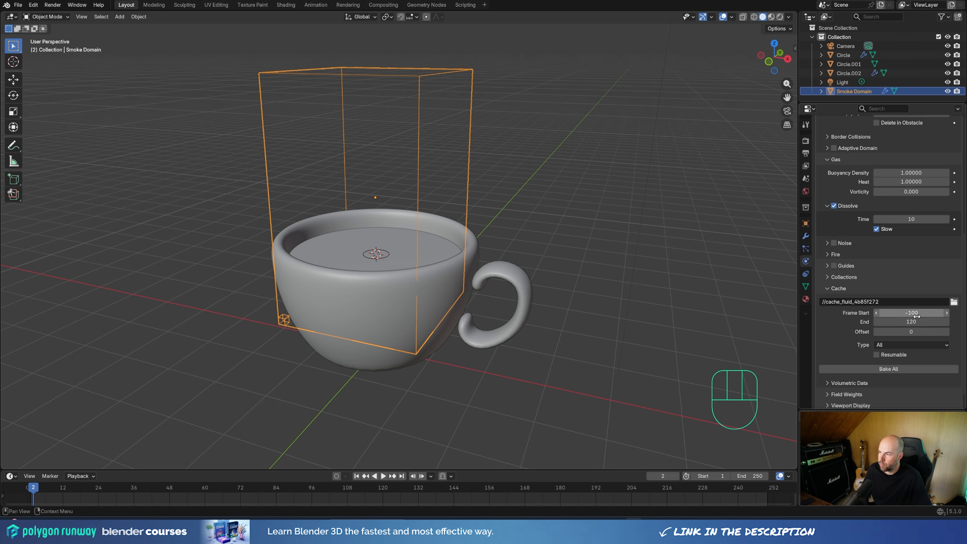
left_click(890, 370)
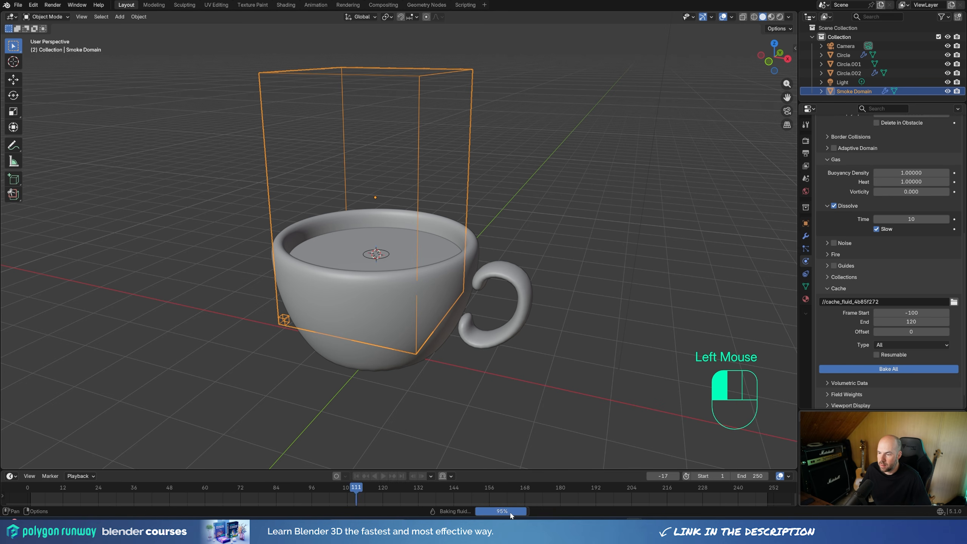
- Play the baked simulation from the early frames and examine the rising steam from several angles
left_click(66, 484)
key("space")
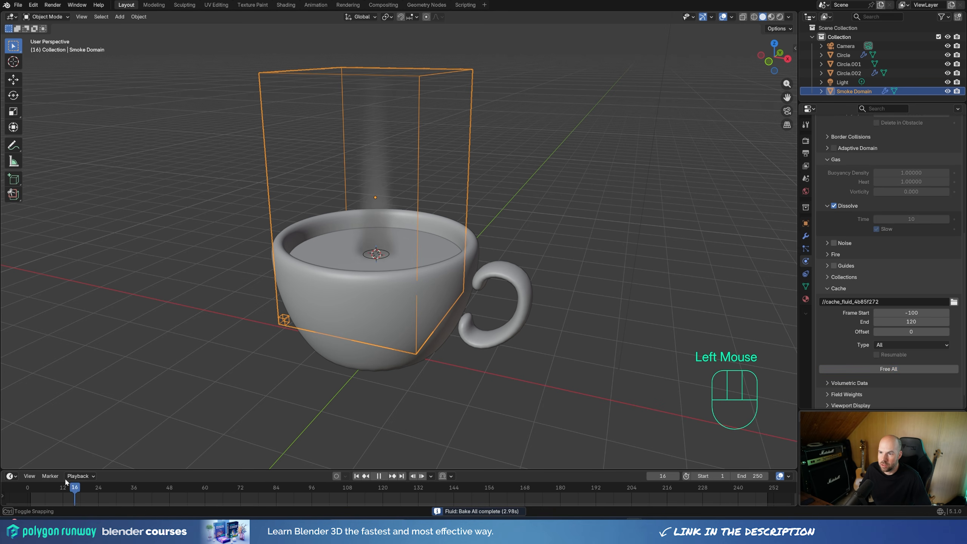
left_click_drag(66, 482, 184, 451)
key("space")
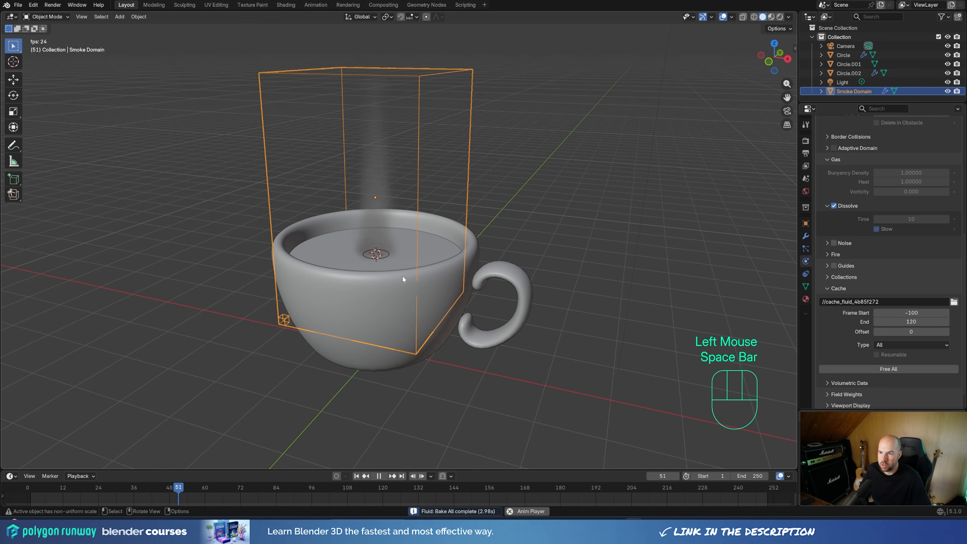
left_click(356, 476)
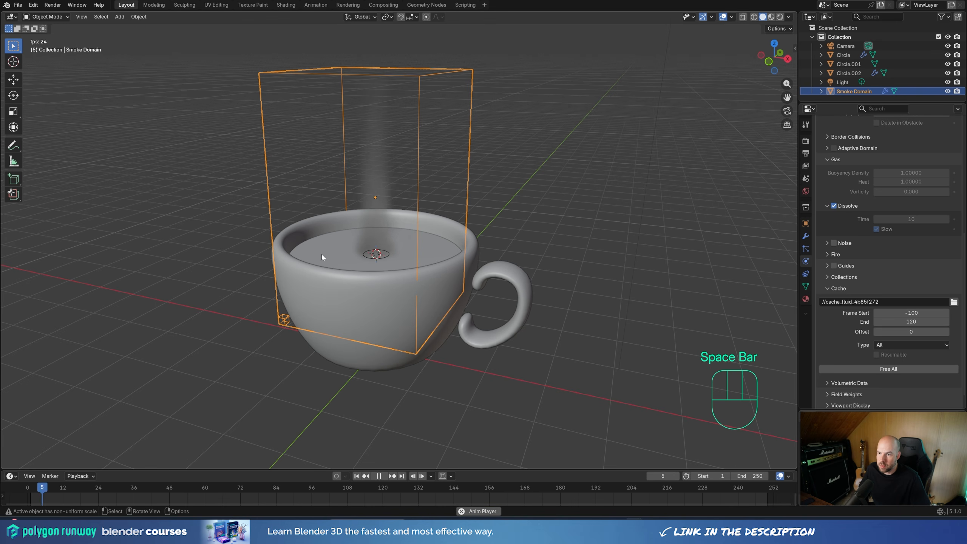
middle_click_drag(517, 234, 397, 205)
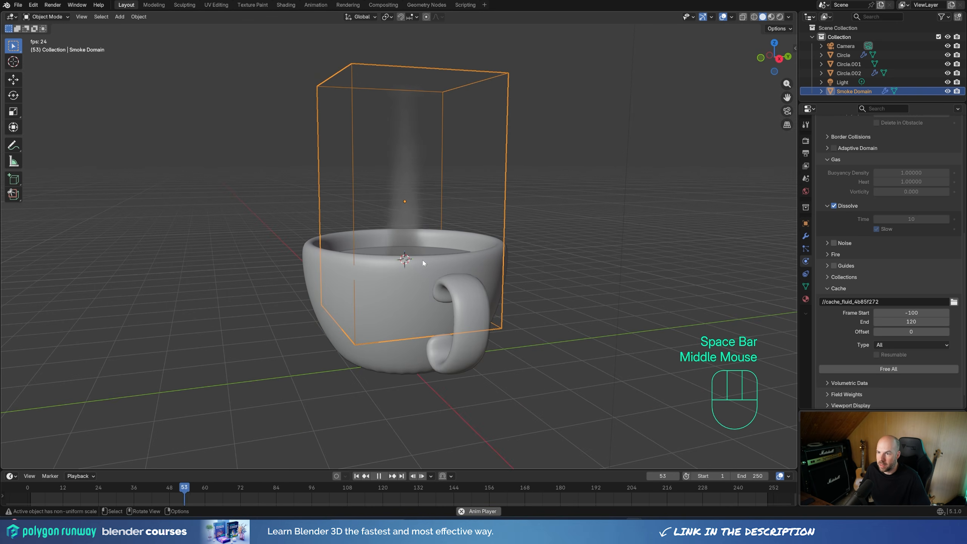
middle_click_drag(423, 263, 320, 307)
key("space")
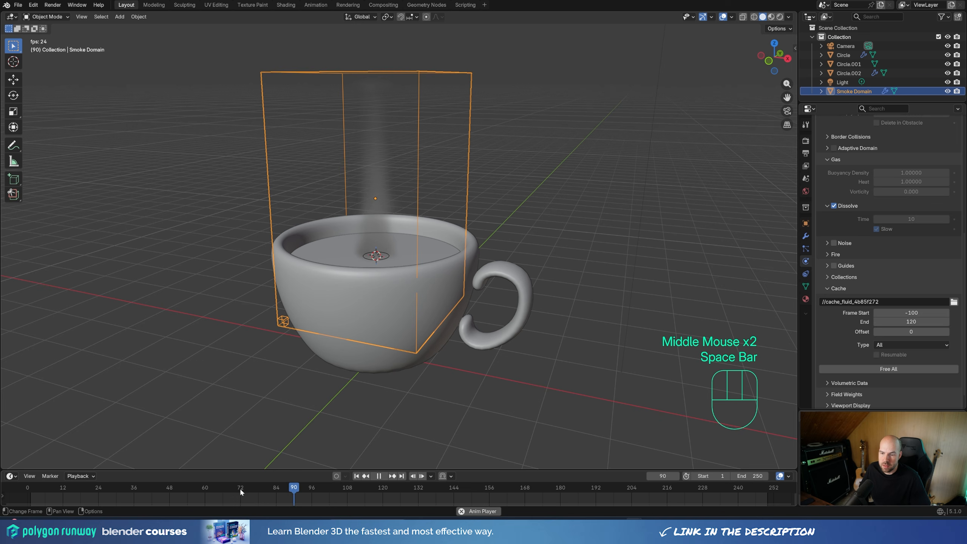
left_click(270, 490)
key("space")
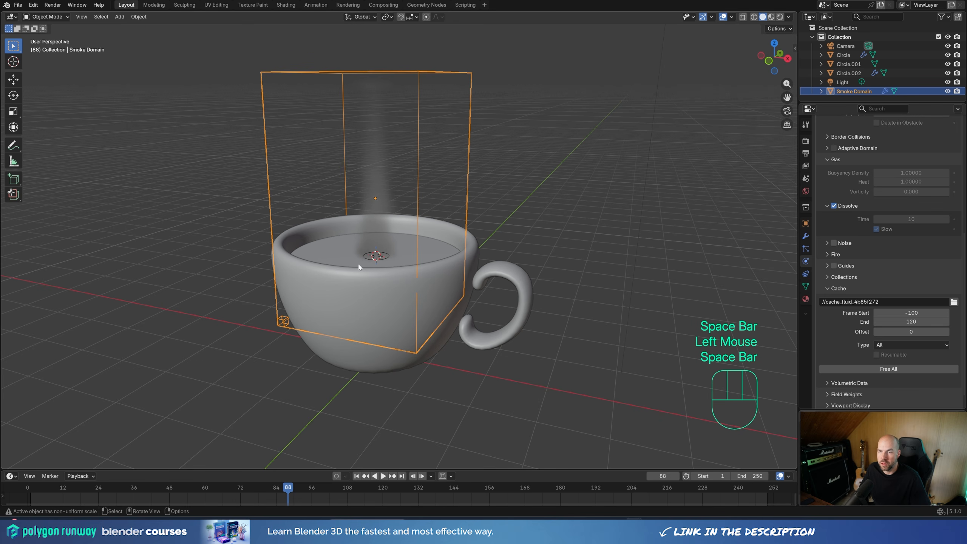
- Add a Turbulence force field at the 3D cursor on the liquid surface
key("shift+a")
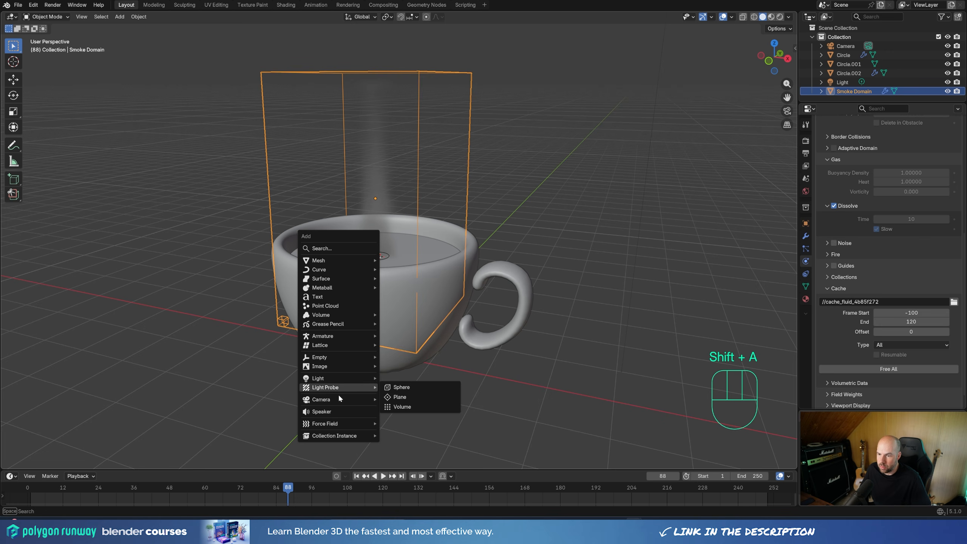
mouse_move(346, 341)
mouse_move(344, 423)
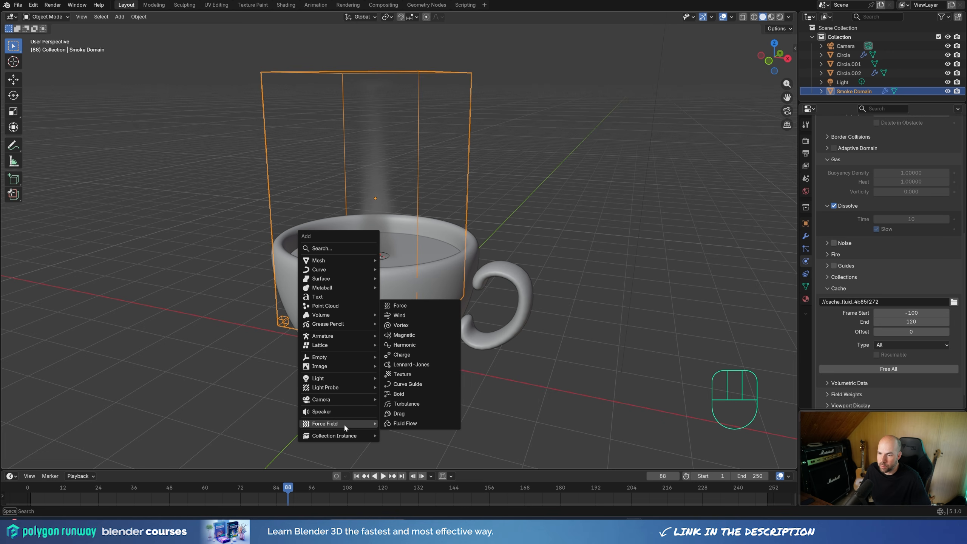
left_click(413, 404)
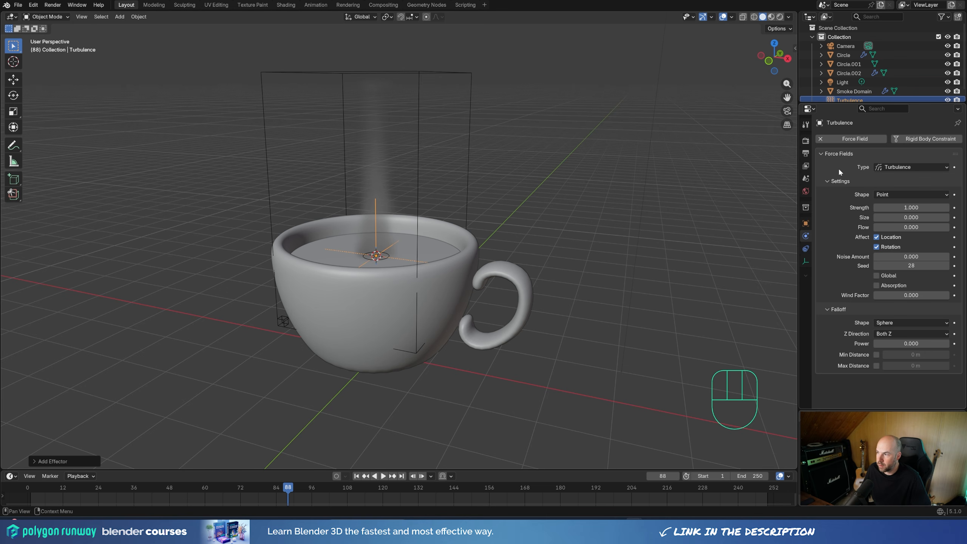
- Play the animation to check the smoke with the turbulence field in place
left_click(398, 218)
key("space")
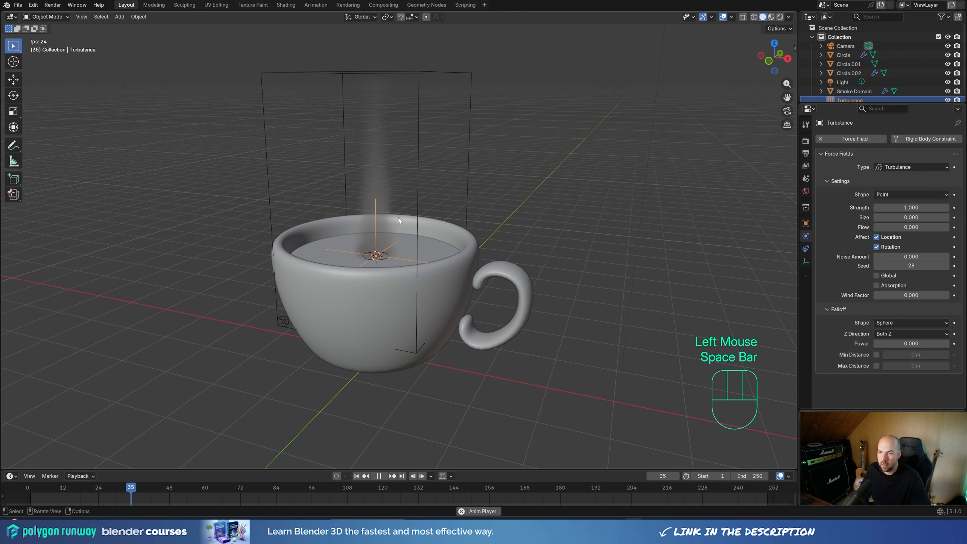
key("space")
- Free the smoke domain's existing bake and bake it again to include the turbulence field
left_click(436, 70)
scroll(856, 311, "down", 2)
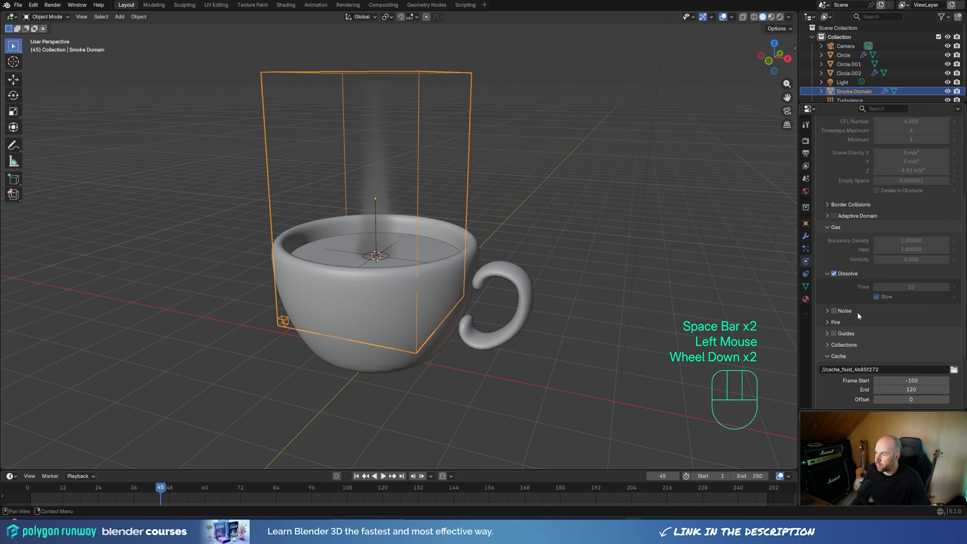
scroll(857, 312, "down", 2)
left_click(884, 355)
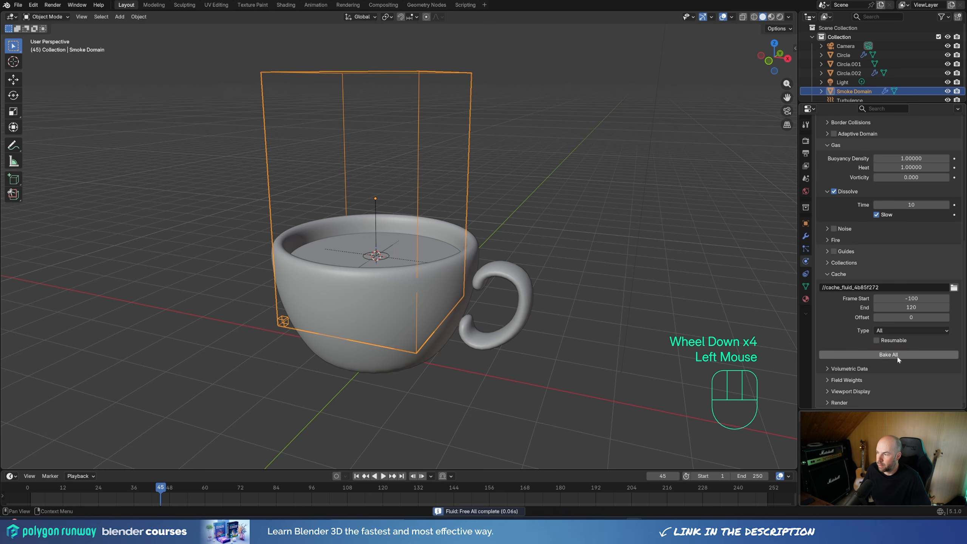
left_click(890, 355)
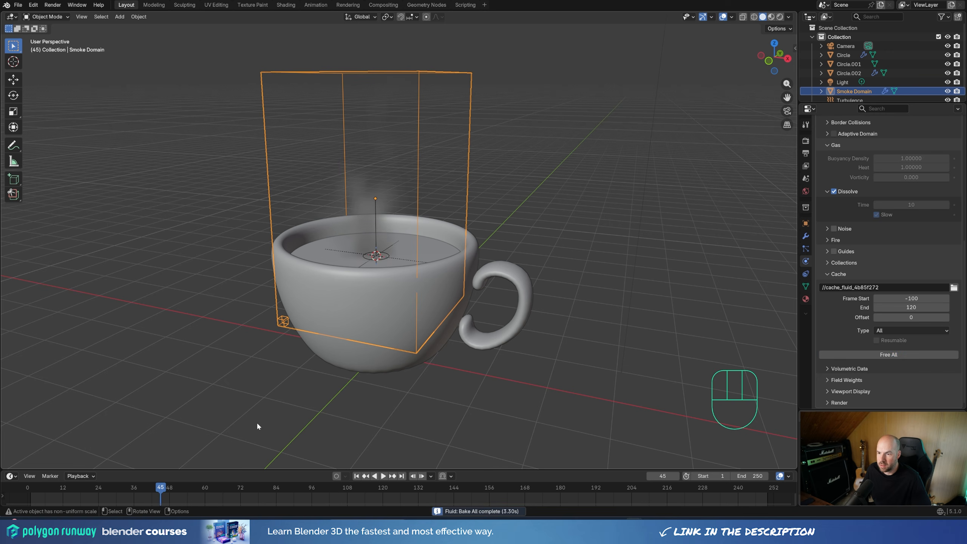
- Replay the rebaked simulation from the start to examine how the turbulence moves the steam
left_click(31, 489)
key("space")
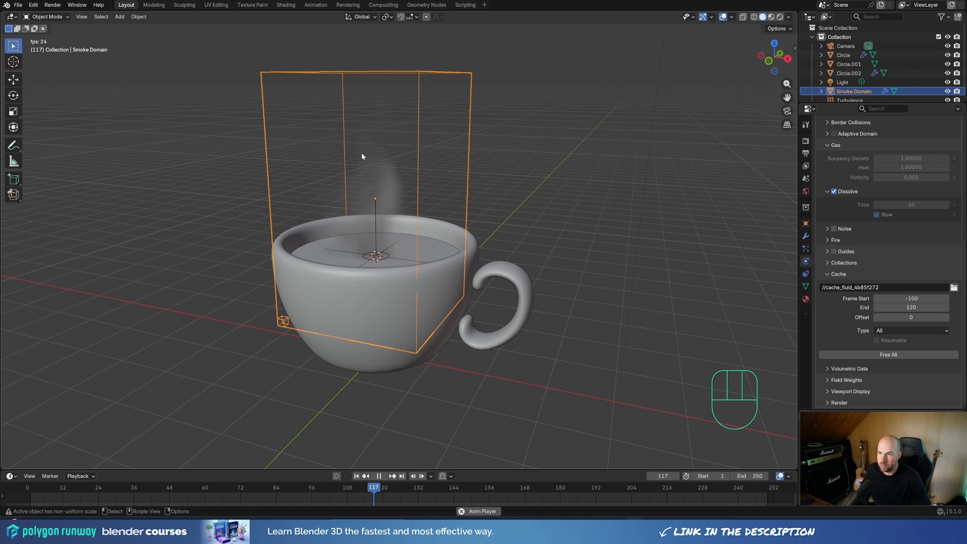
key("space")
left_click(29, 489)
key("space")
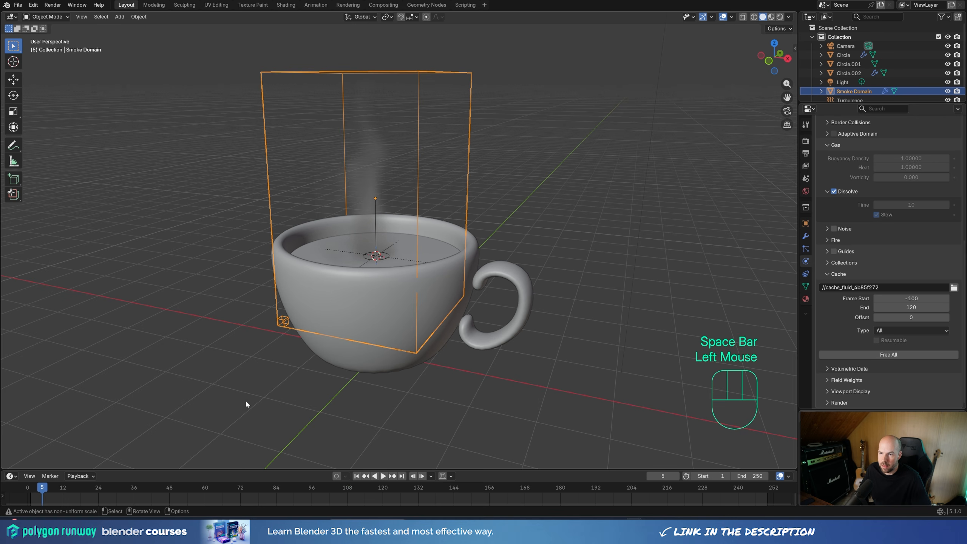
- Set the Turbulence force field's Strength to 0.5
double_click(391, 246)
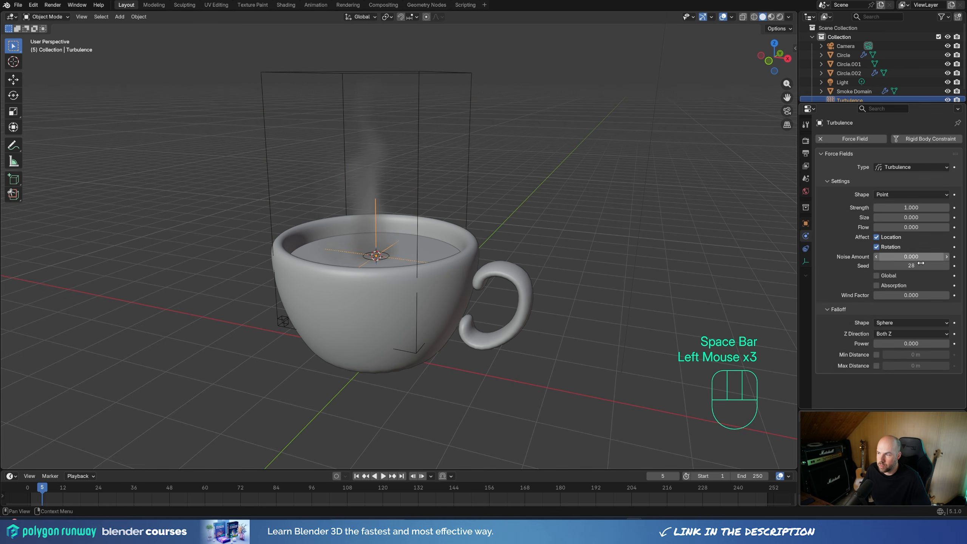
scroll(844, 258, "down", 3)
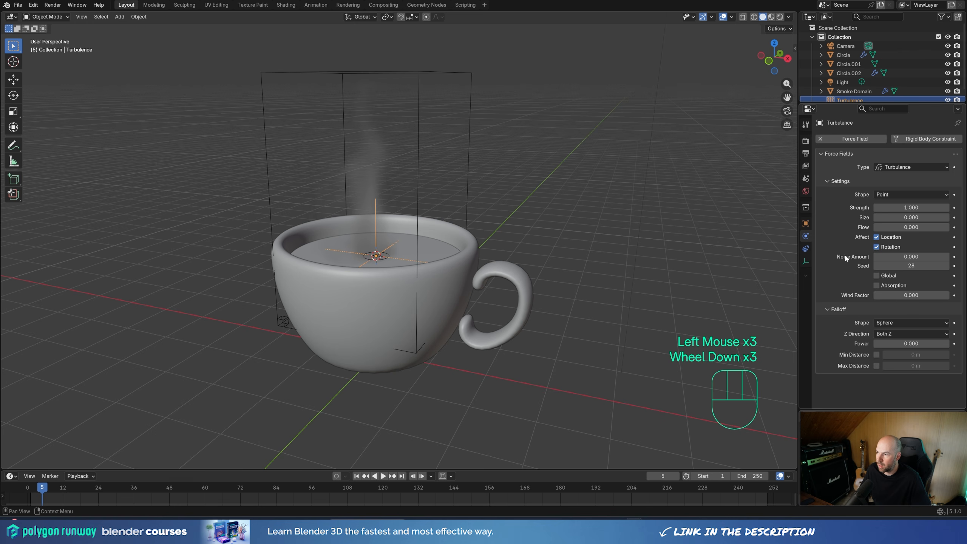
left_click(932, 208)
type("0")
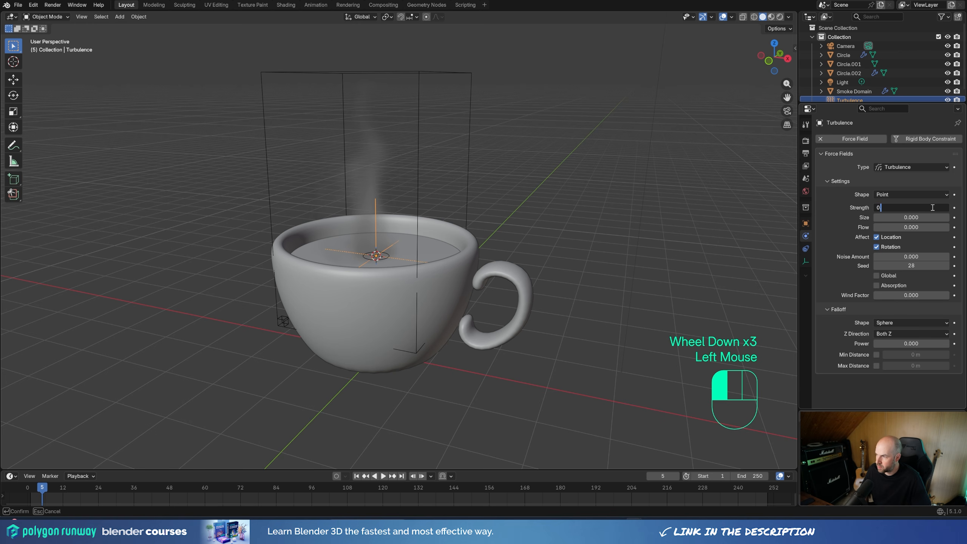
type(".5")
key("Return")
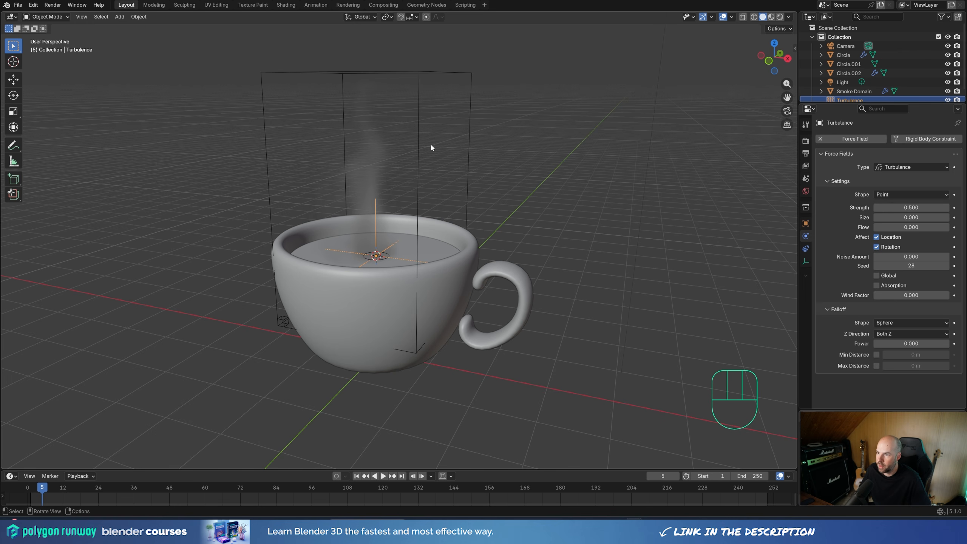
- Free and rebake the smoke domain with the reduced turbulence strength, and play the result
left_click(470, 86)
scroll(903, 377, "down", 2)
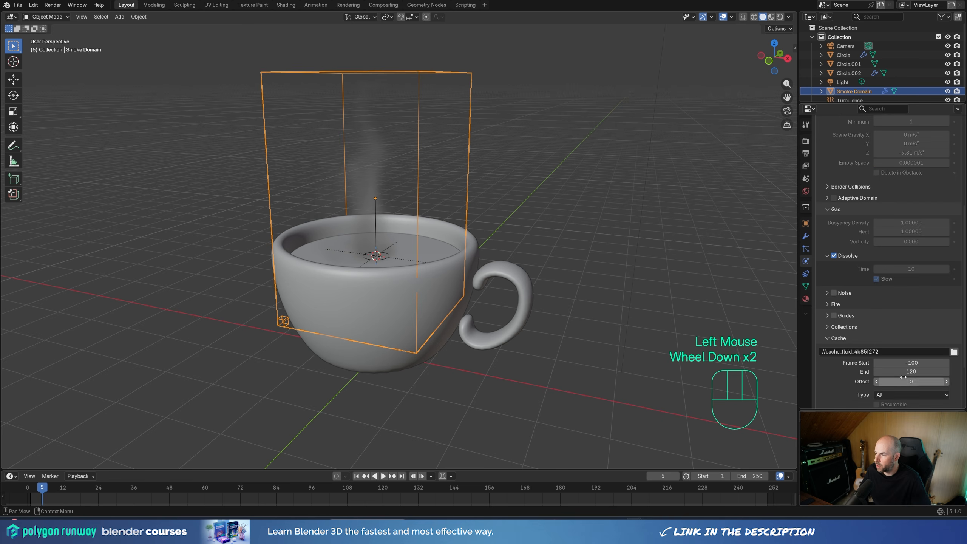
scroll(891, 394, "down", 1)
left_click(903, 382)
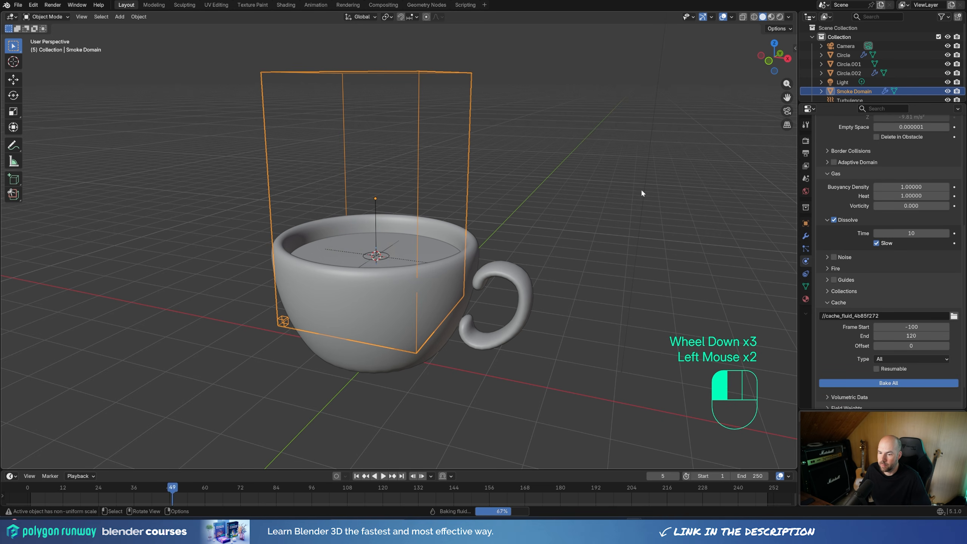
key("space")
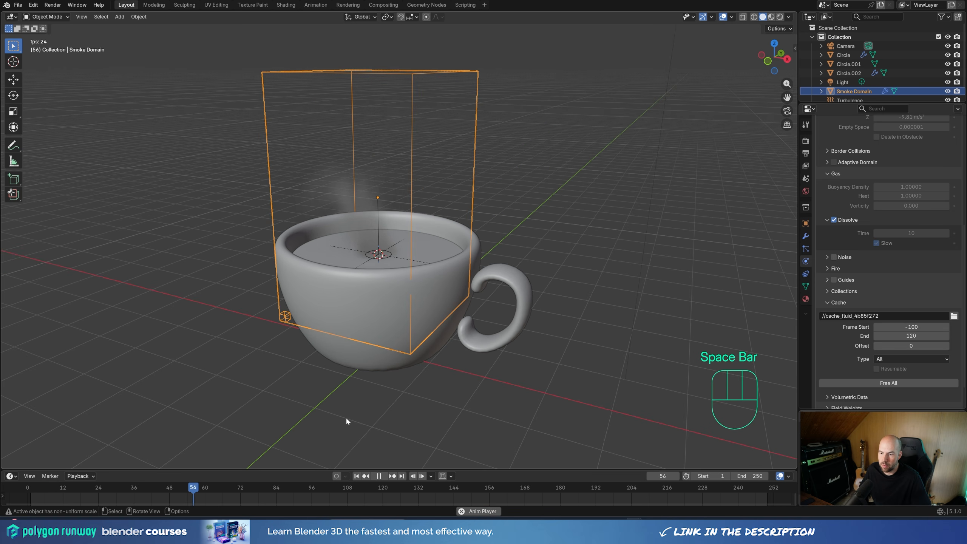
key("space")
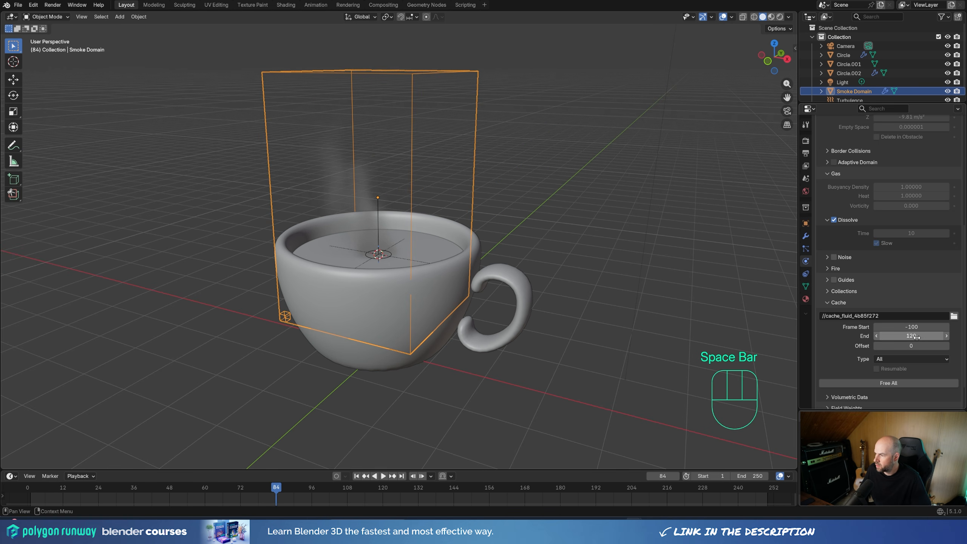
- Set both the smoke domain's cache End and the scene's end frame to 240
left_click(916, 336)
type("240")
key("Return")
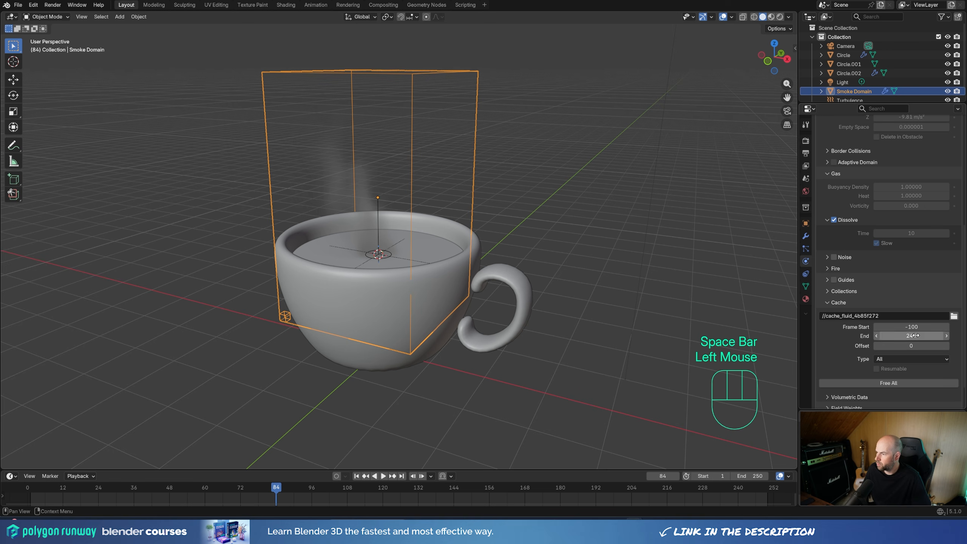
left_click(916, 335)
double_click(761, 475)
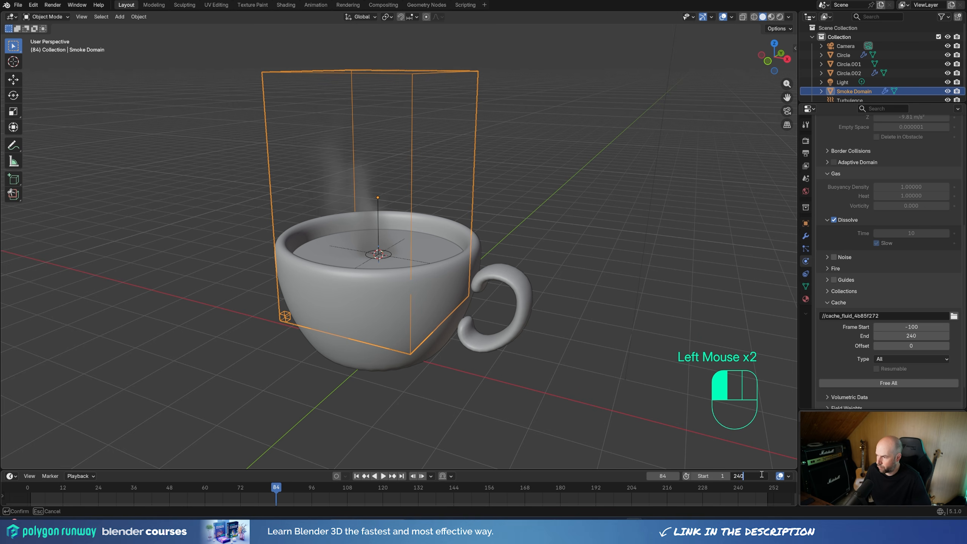
key("Return")
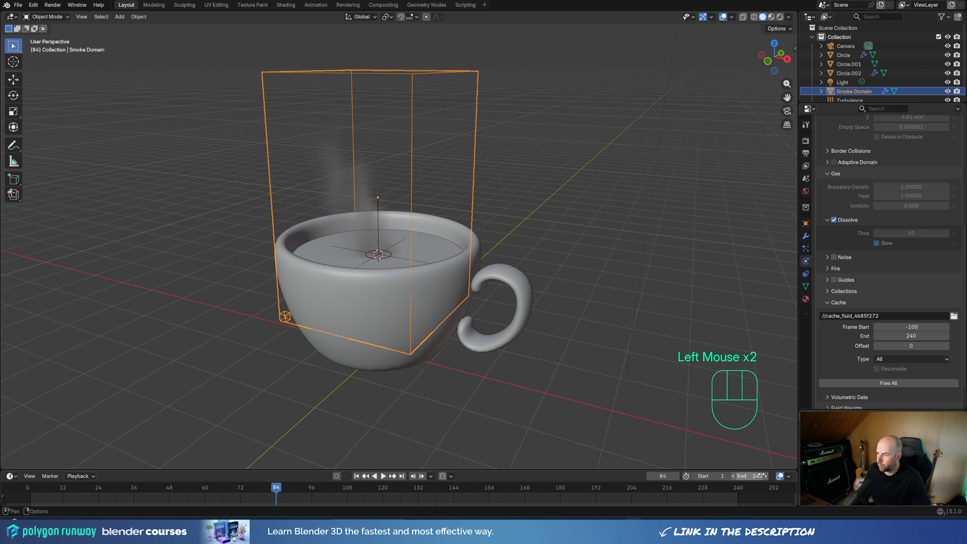
- Clear the smoke domain's previous bake and rebake the simulation over the extended frame range
left_click(896, 382)
left_click(890, 382)
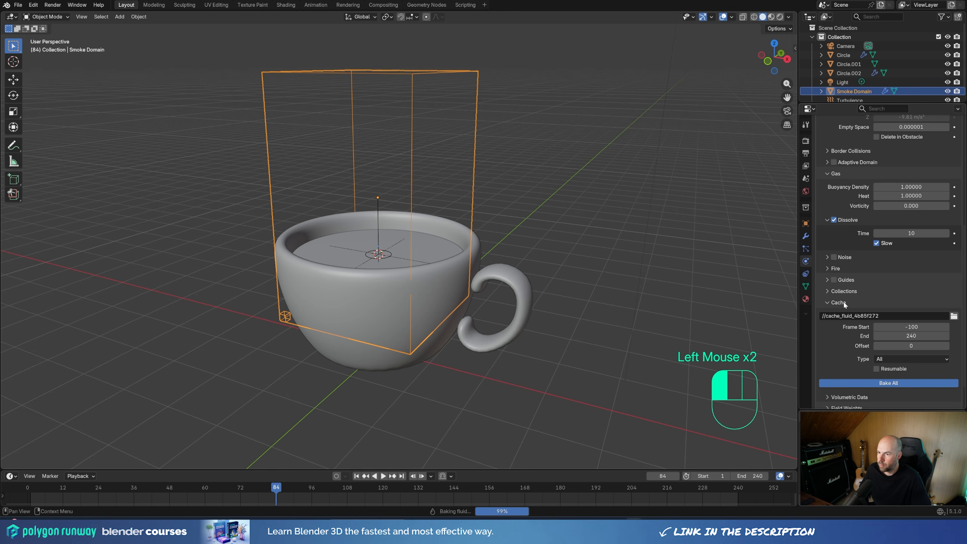
middle_click_drag(361, 260, 395, 271)
scroll(893, 286, "up", 4)
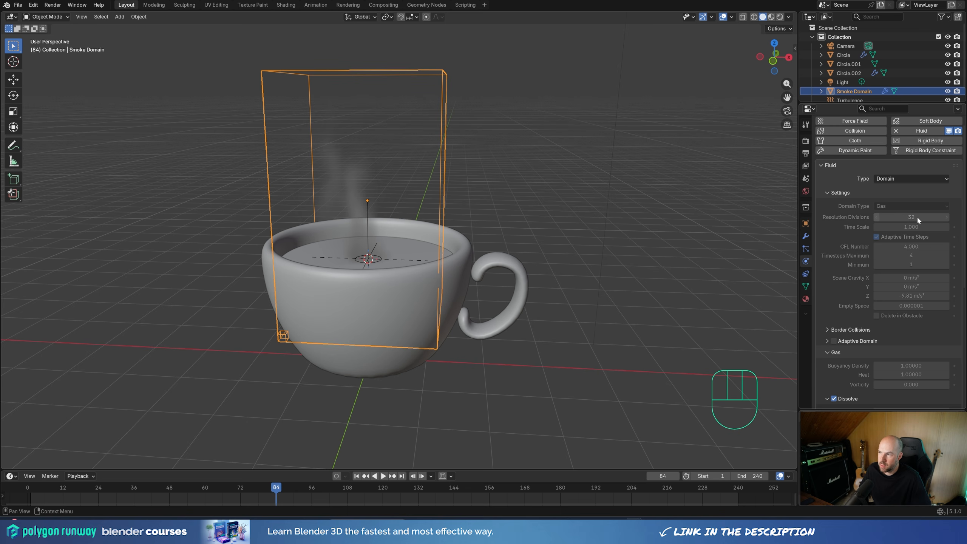
scroll(859, 308, "down", 2)
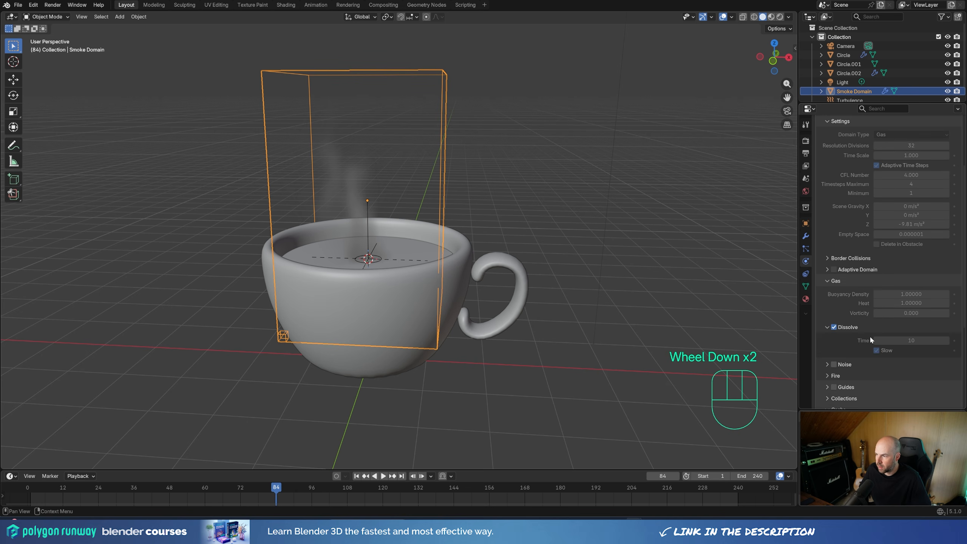
- Return the animation to frame 1 and snap the 3D cursor to the world origin
scroll(866, 337, "down", 1)
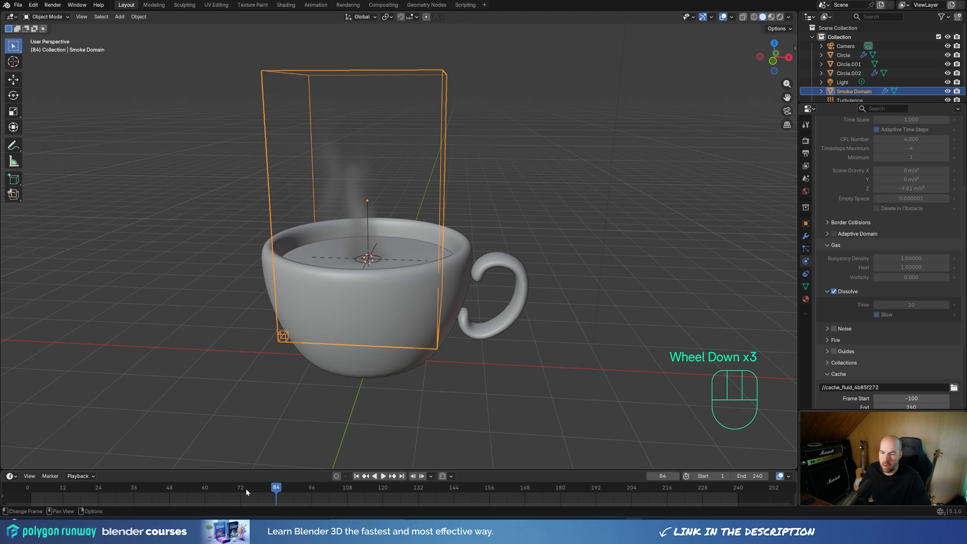
left_click_drag(267, 486, 31, 485)
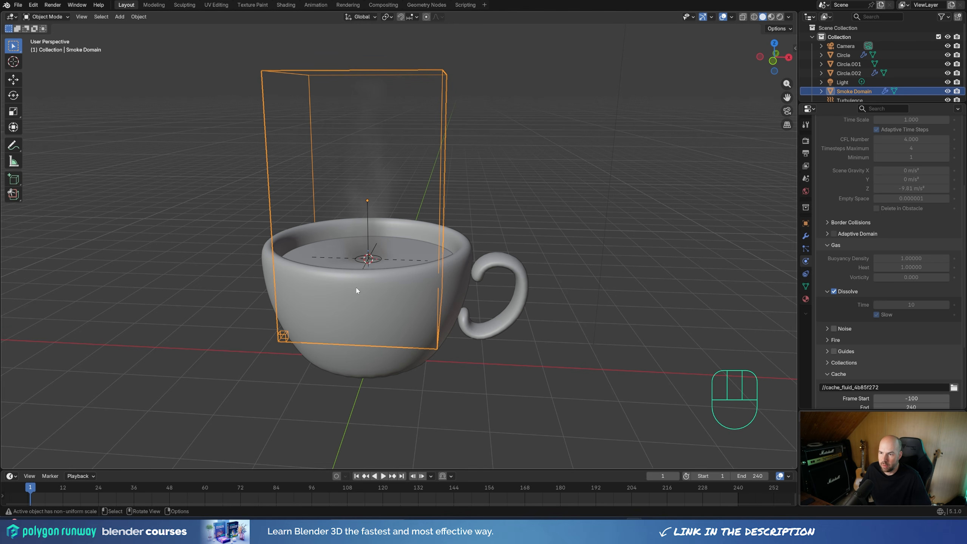
scroll(563, 228, "down", 3)
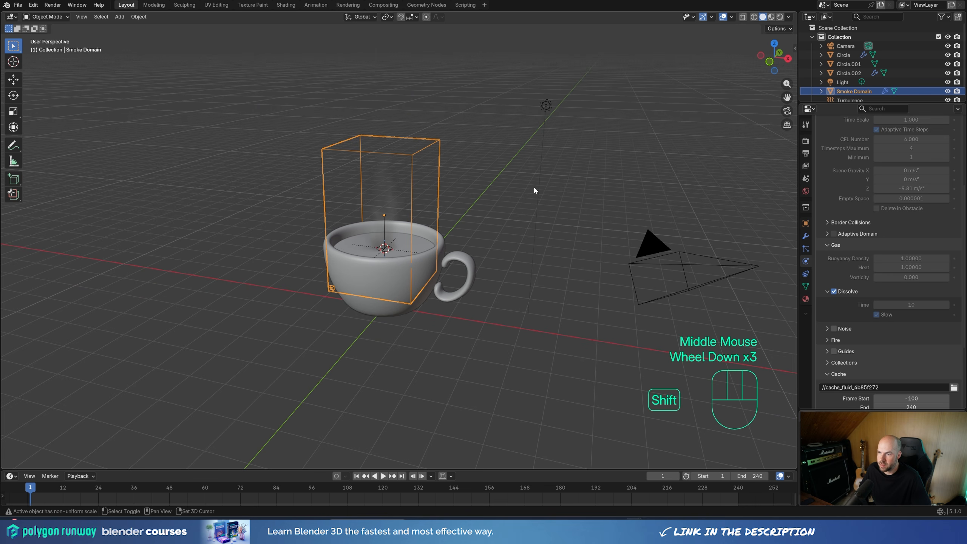
key("shift+s")
left_click(454, 219)
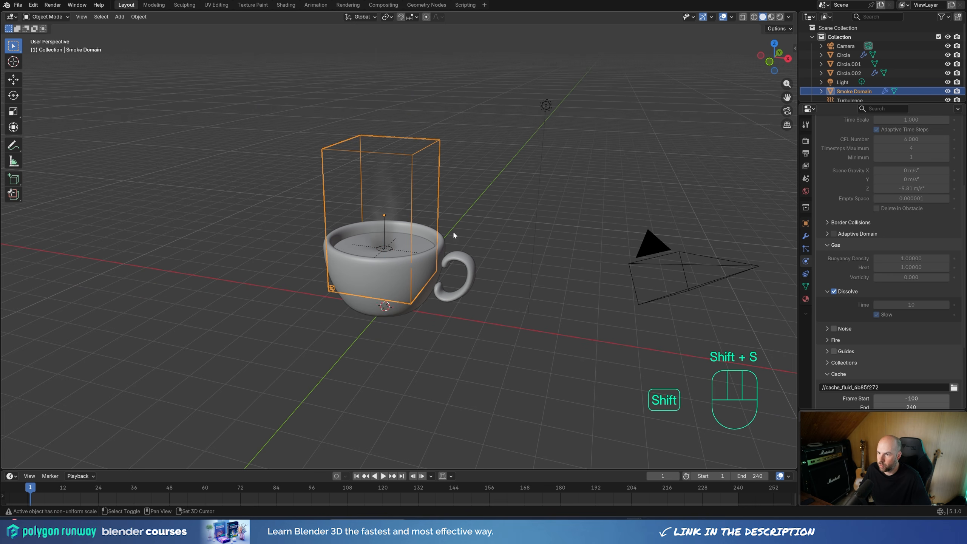
- Add a mesh plane beneath the cup and scale it up about 27 times as a ground surface
key("shift+a")
mouse_move(382, 123)
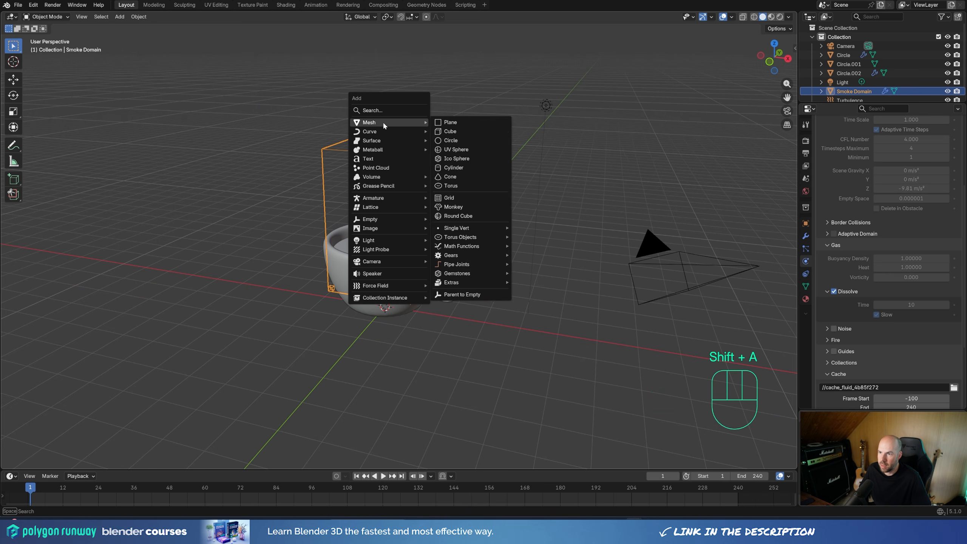
left_click(468, 121)
scroll(373, 290, "down", 3)
key("s")
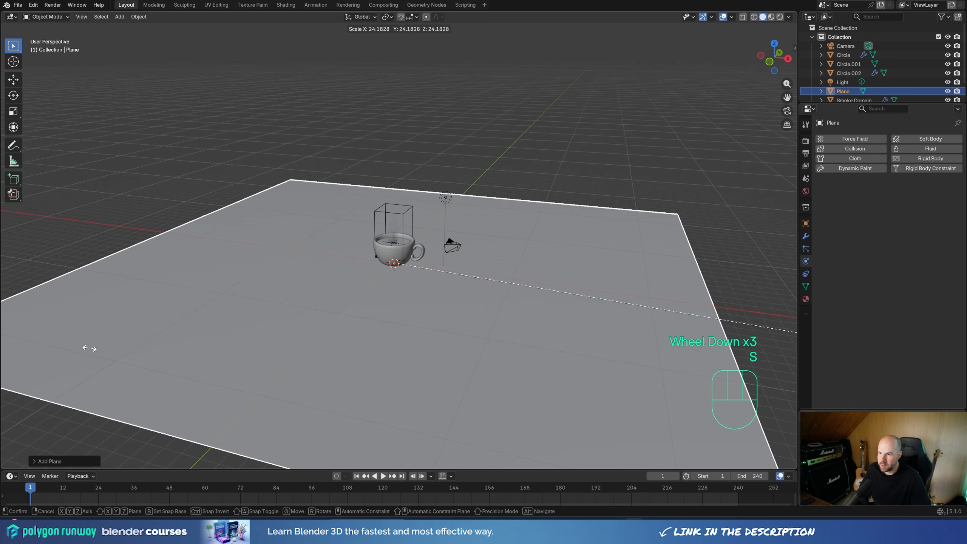
left_click(427, 283)
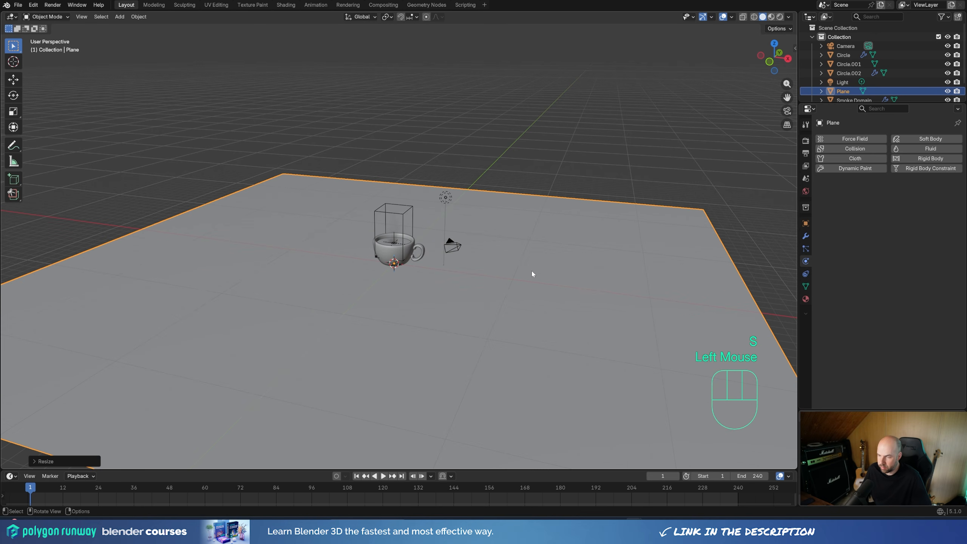
- Look through the scene camera and enable locking of the camera to the view
key("KP_0")
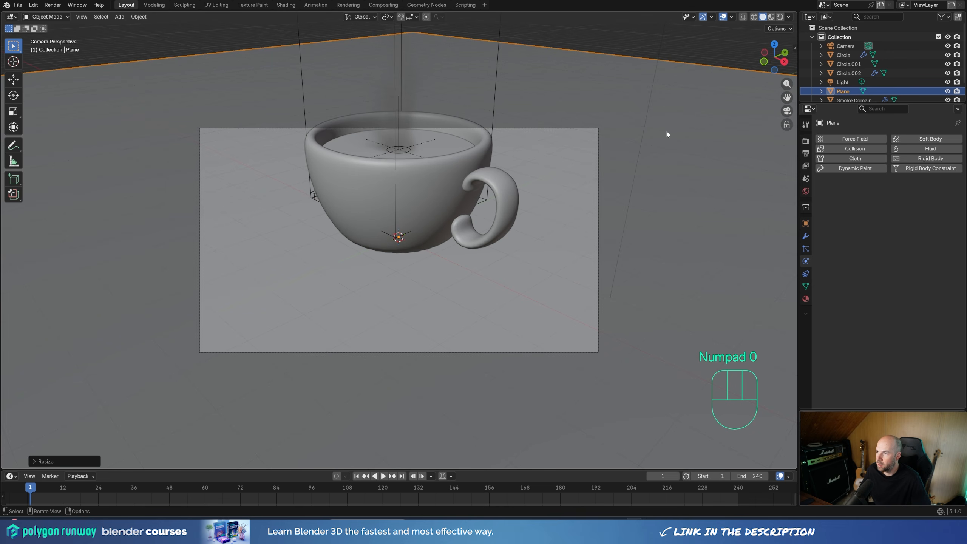
key("n")
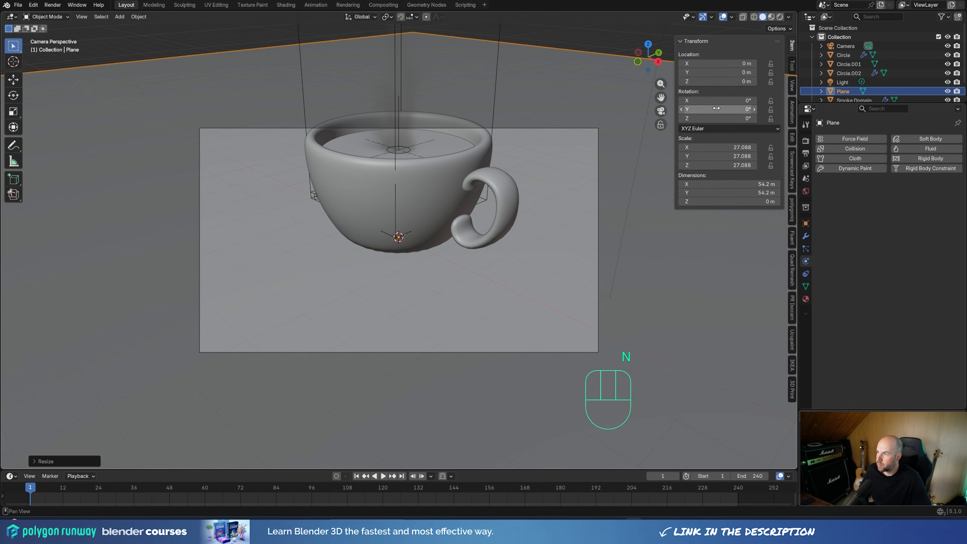
left_click(791, 86)
left_click(792, 45)
left_click(791, 86)
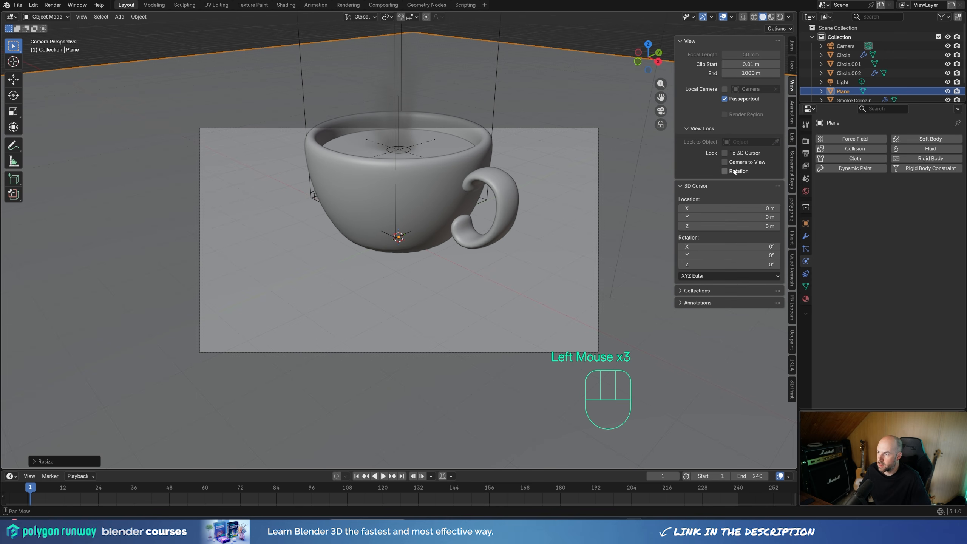
left_click(724, 162)
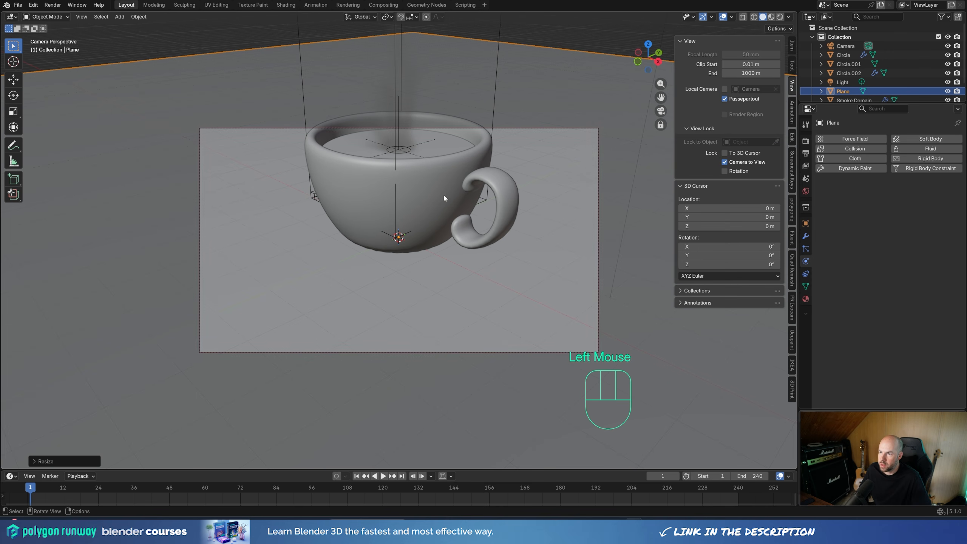
- Reframe the camera to show the whole cup from a slightly higher angle with room for steam, and disable Camera to View
middle_click_drag(444, 198, 525, 235)
scroll(493, 244, "down", 2)
scroll(511, 262, "up", 1)
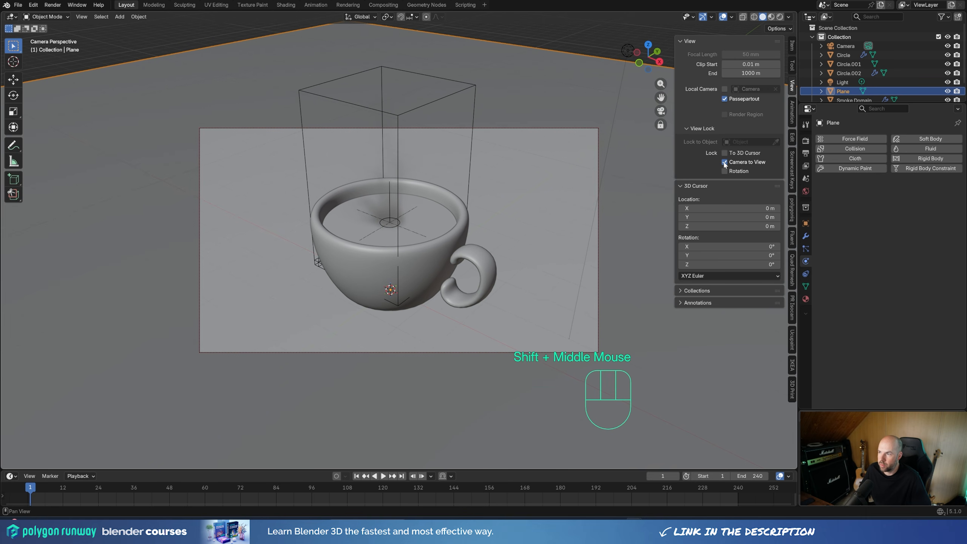
left_click(724, 163)
middle_click_drag(422, 268, 399, 237)
key("KP_0")
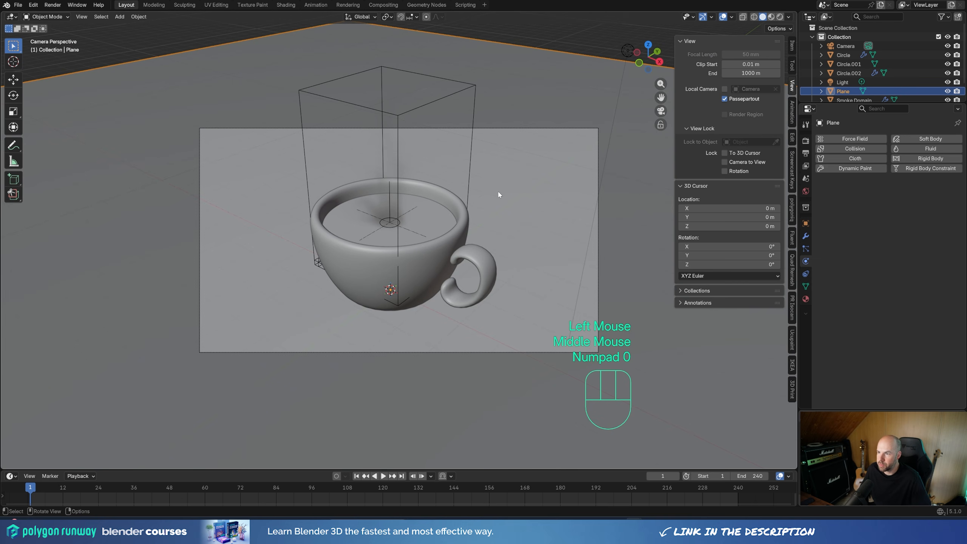
- Set the render engine to Cycles with GPU Compute as the device
left_click(805, 141)
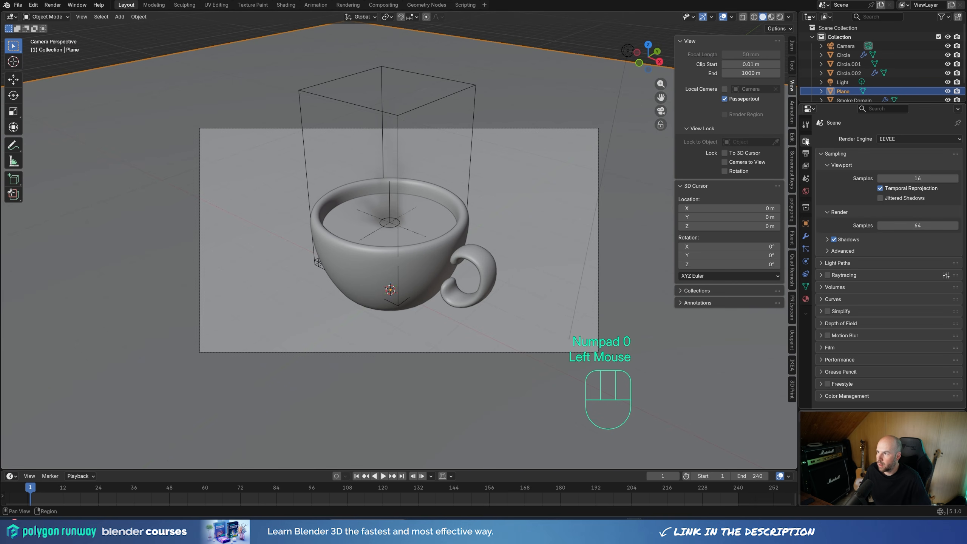
left_click(886, 138)
left_click(893, 170)
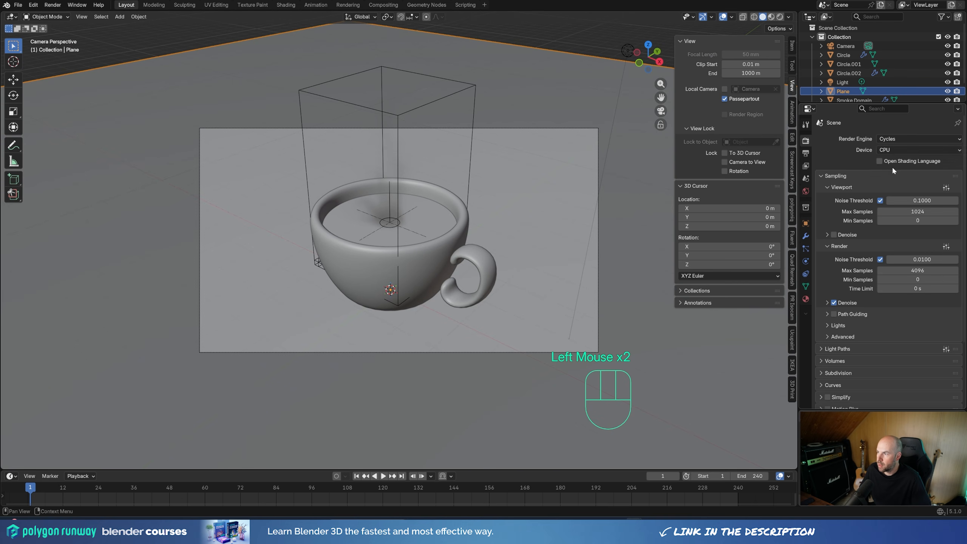
left_click(890, 151)
left_click(883, 173)
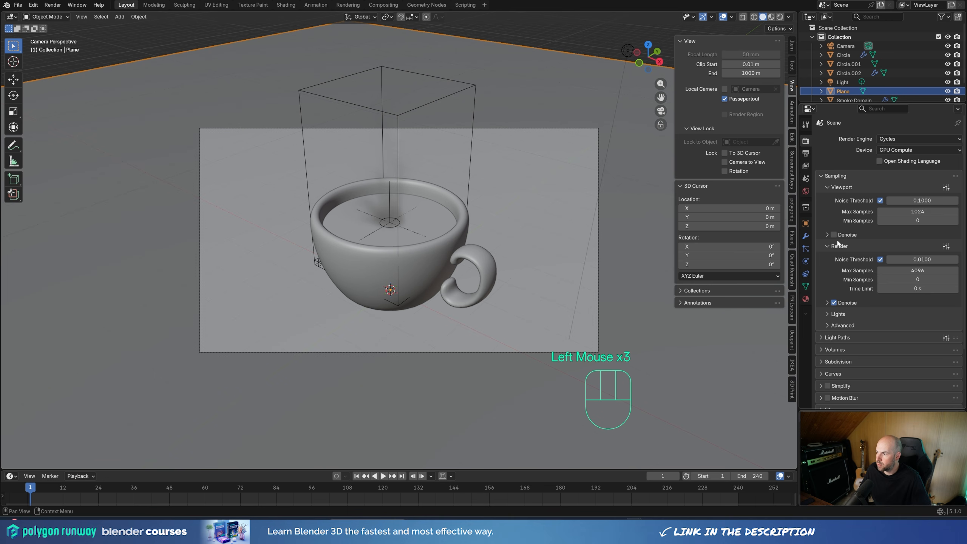
- Enable viewport denoising and set the render Max Samples to 256
left_click(834, 234)
left_click(825, 303)
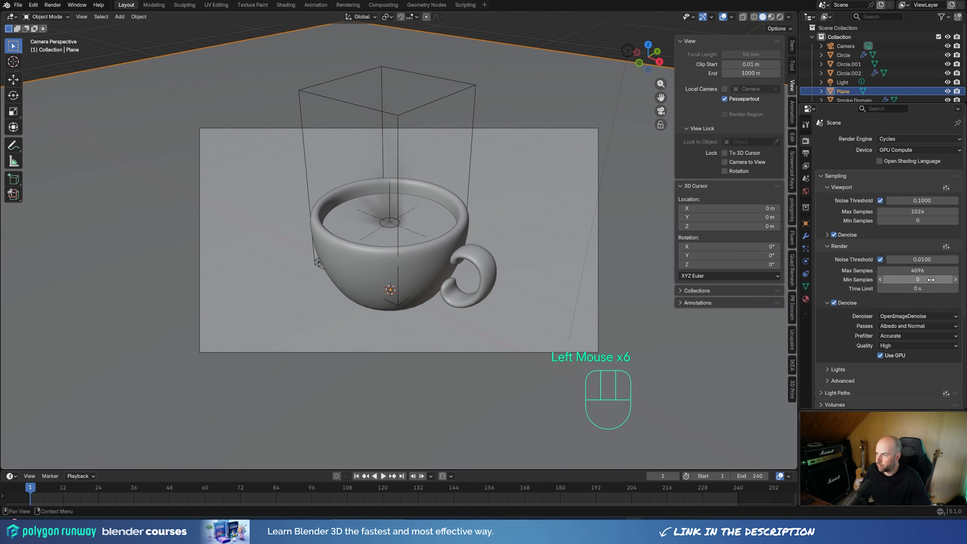
left_click(927, 271)
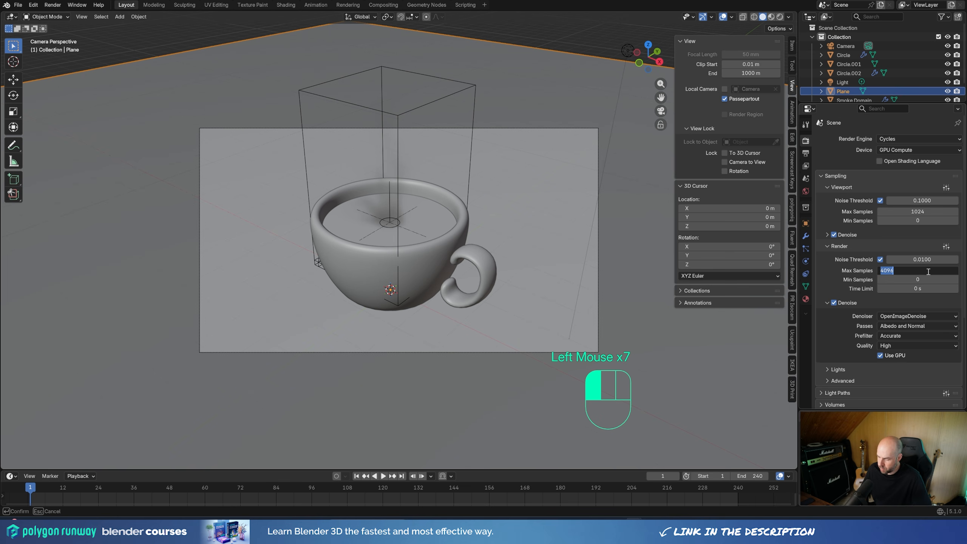
type("256")
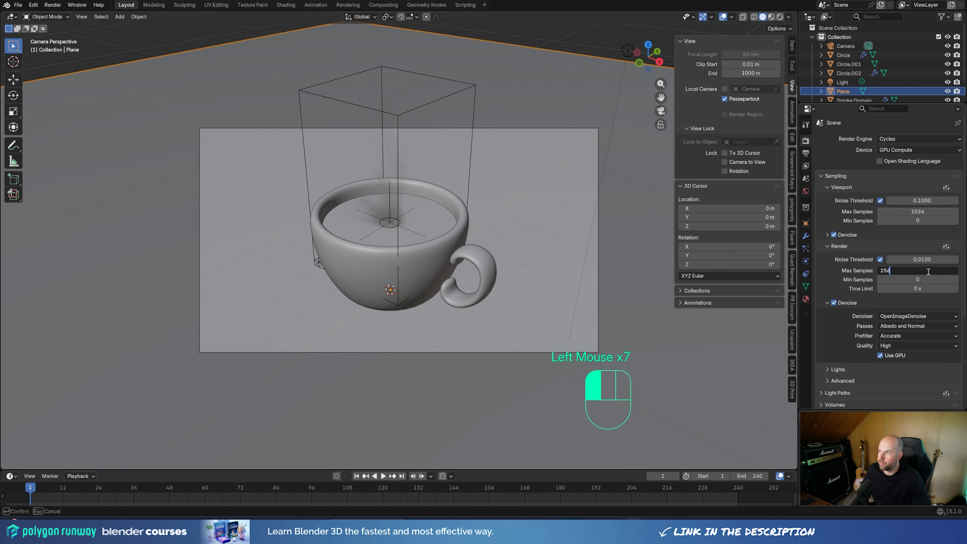
key("Return")
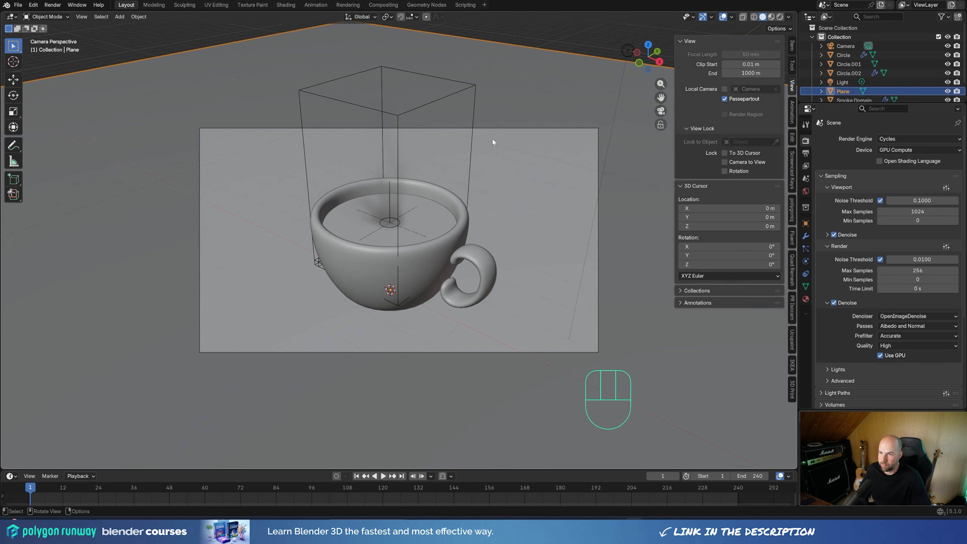
- Restrict the render region to the camera frame and switch the viewport to Rendered shading
key("ctrl+b")
left_click_drag(167, 98, 623, 382)
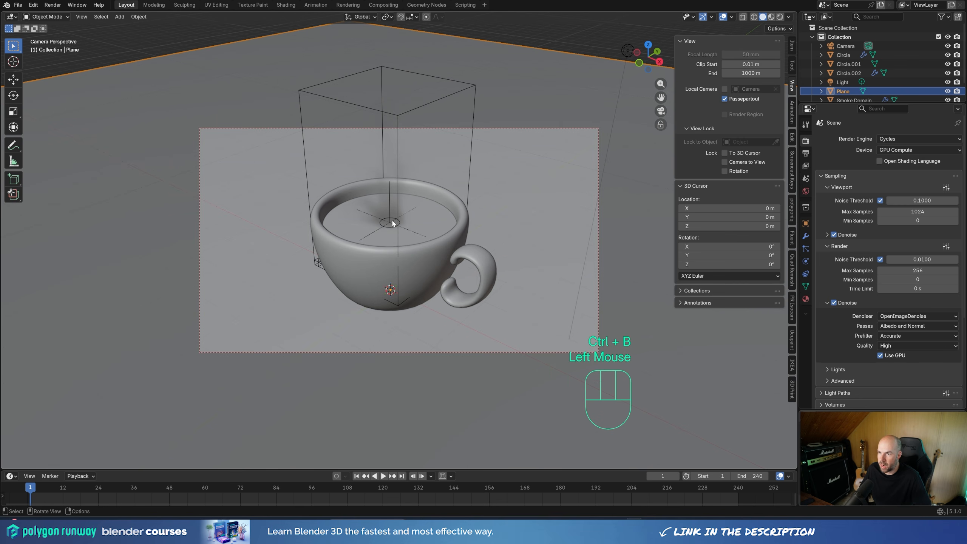
key("z")
left_click(414, 145)
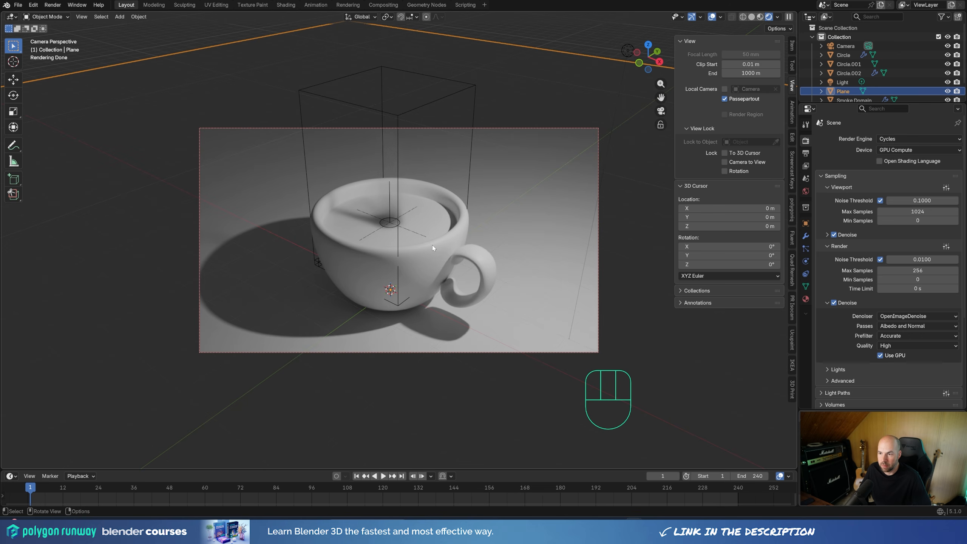
- Play the steam animation in the rendered preview, and stop to examine the steam at frame 79
scroll(433, 248, "up", 1)
key("space")
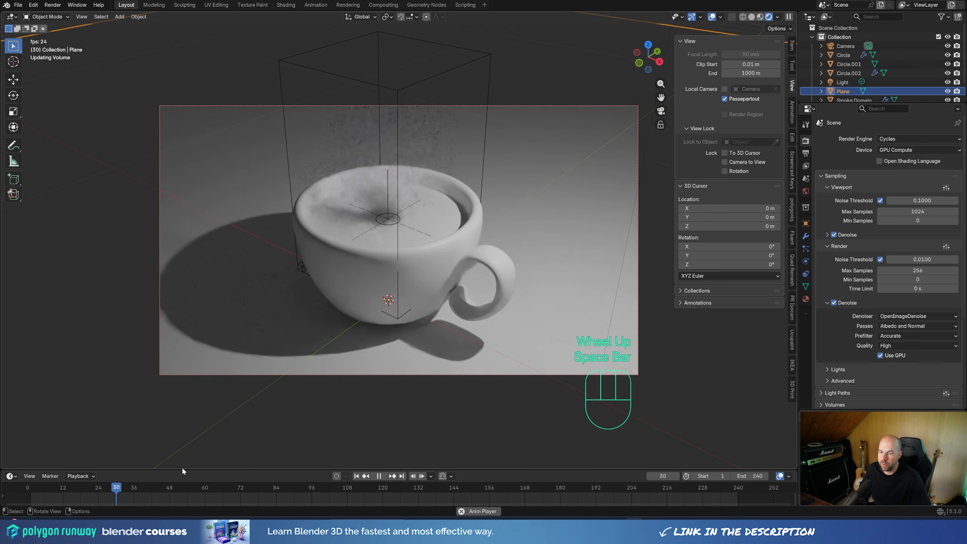
key("space")
left_click_drag(248, 490, 261, 489)
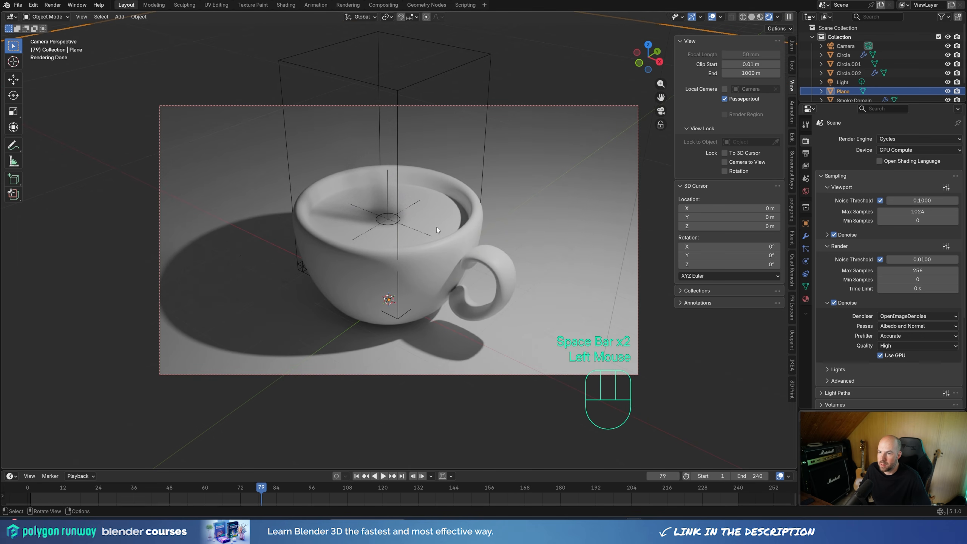
- Set the smoke domain material's volume Color to pure white with a Value of 1.000
left_click(374, 191)
left_click(805, 299)
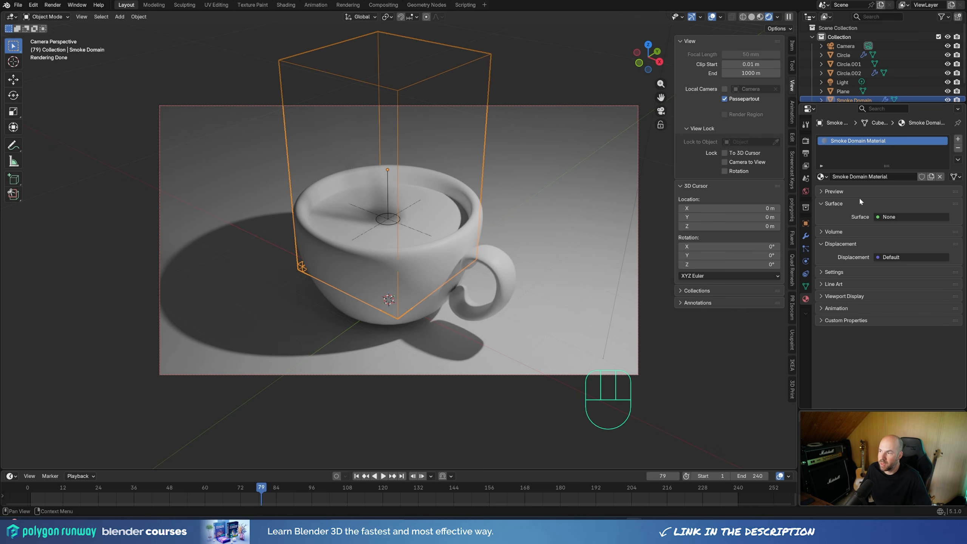
left_click(826, 229)
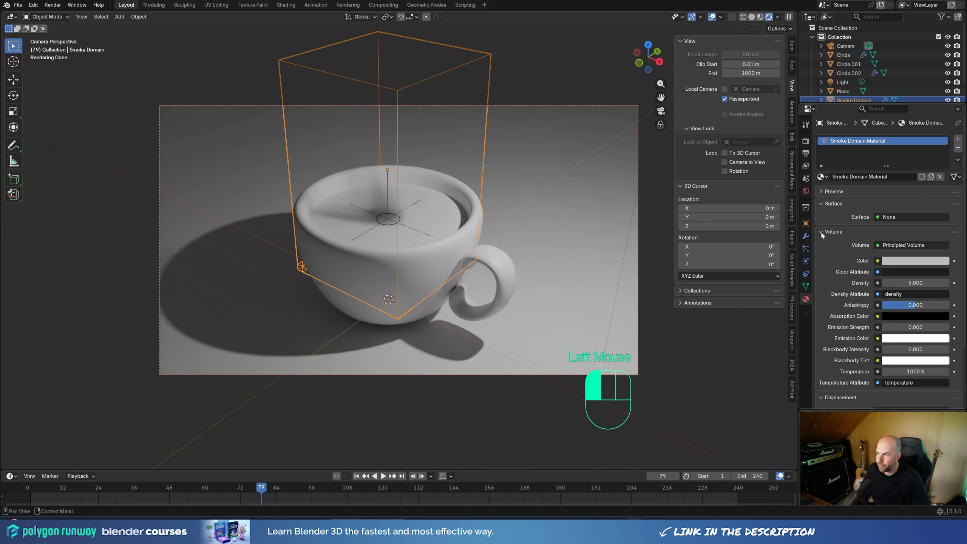
left_click(919, 262)
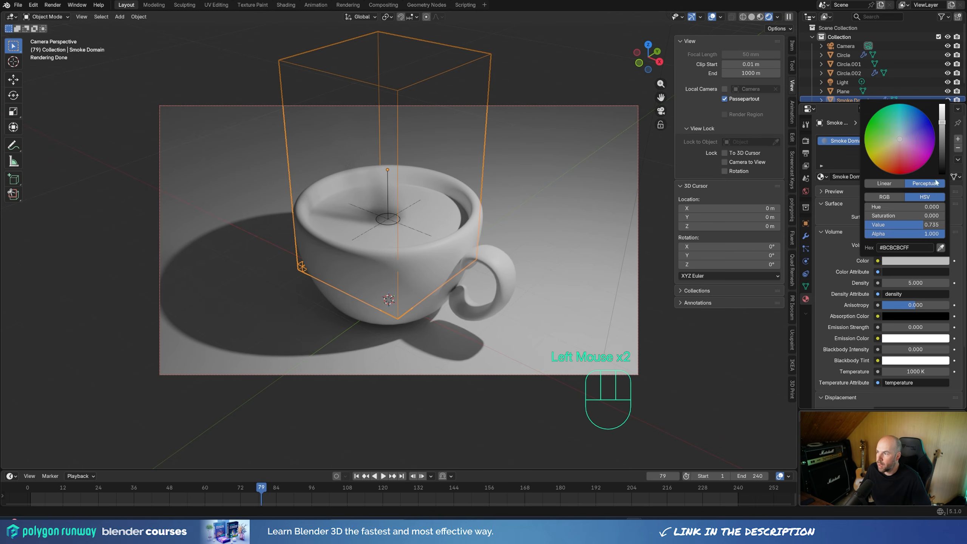
left_click_drag(916, 225, 944, 225)
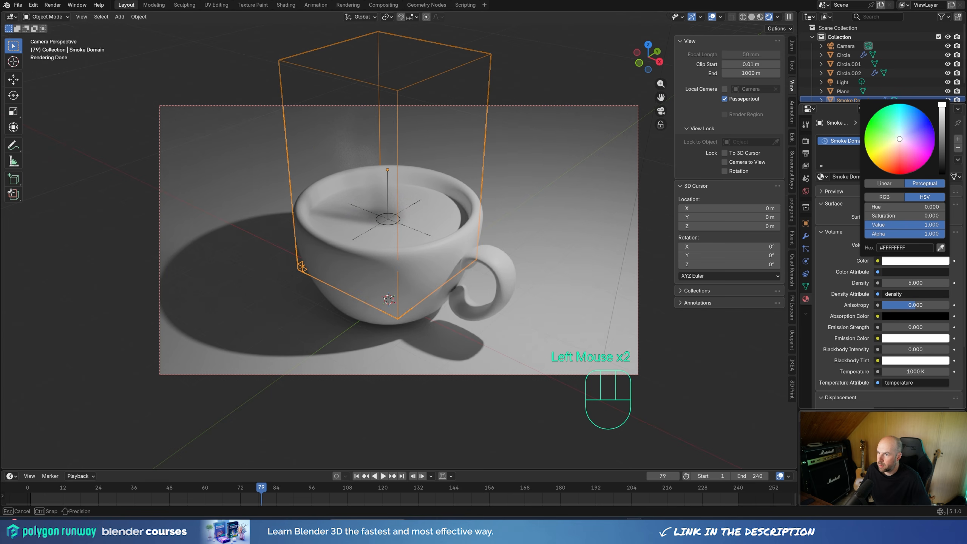
- Set the smoke material's volume Density to 15 and preview the steam at frame 75
left_click(925, 283)
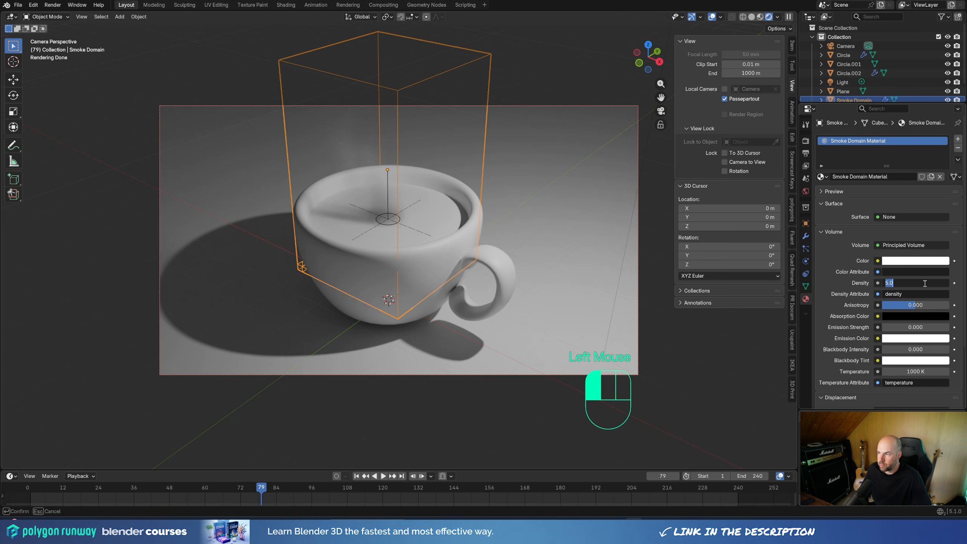
type("15")
key("Return")
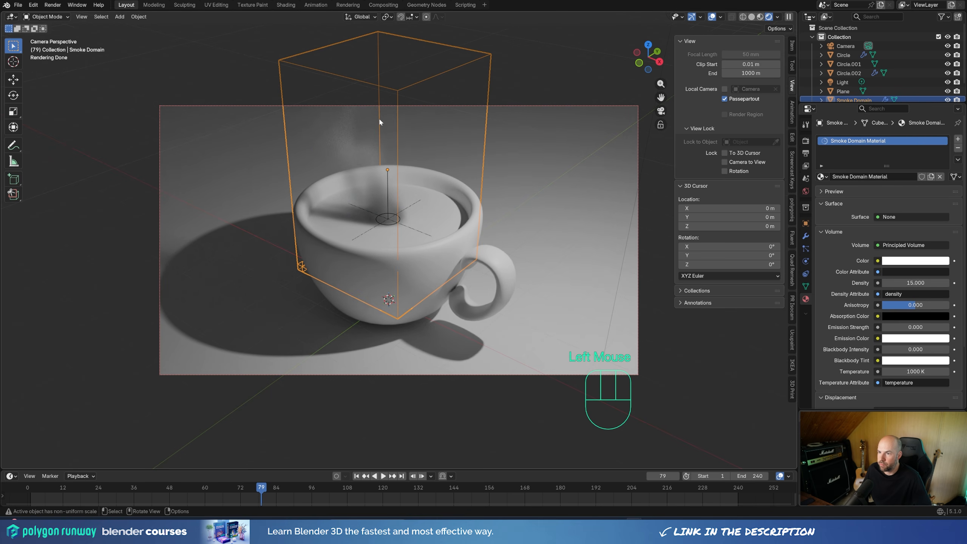
mouse_move(244, 491)
left_mouse_down()
mouse_move(34, 491)
mouse_move(249, 489)
left_mouse_up()
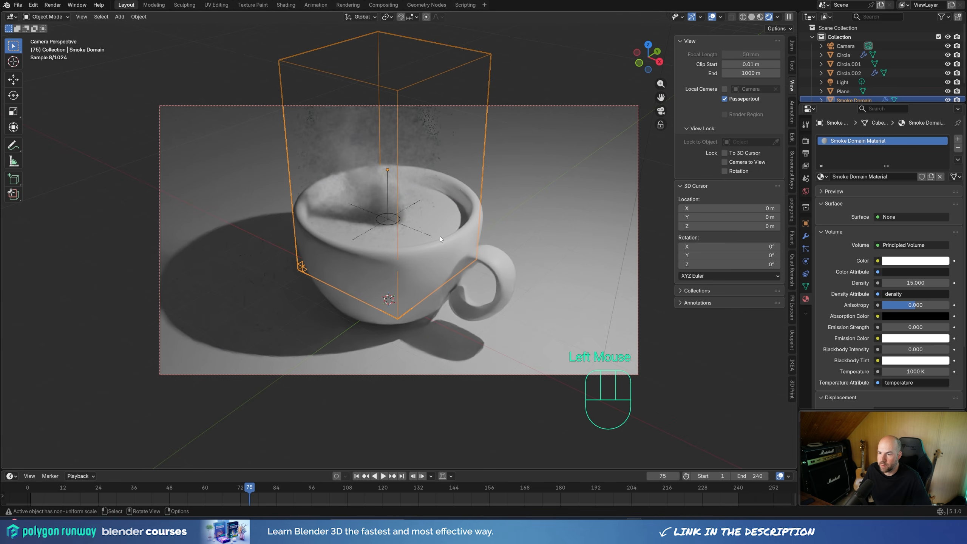
- Lower the small smoke emitter circle about 0.06 m along Z, below the liquid surface
left_click(393, 226)
key("g")
key("z")
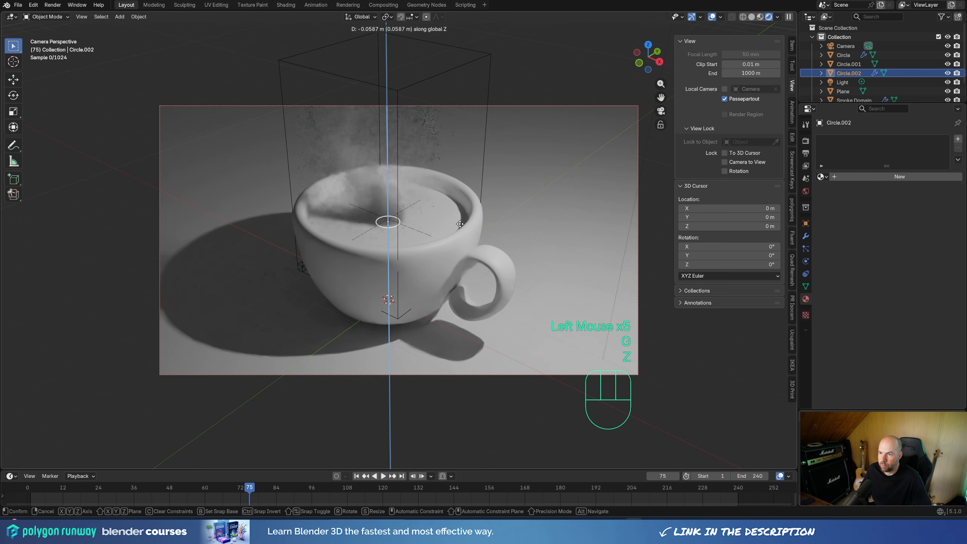
left_click(460, 224)
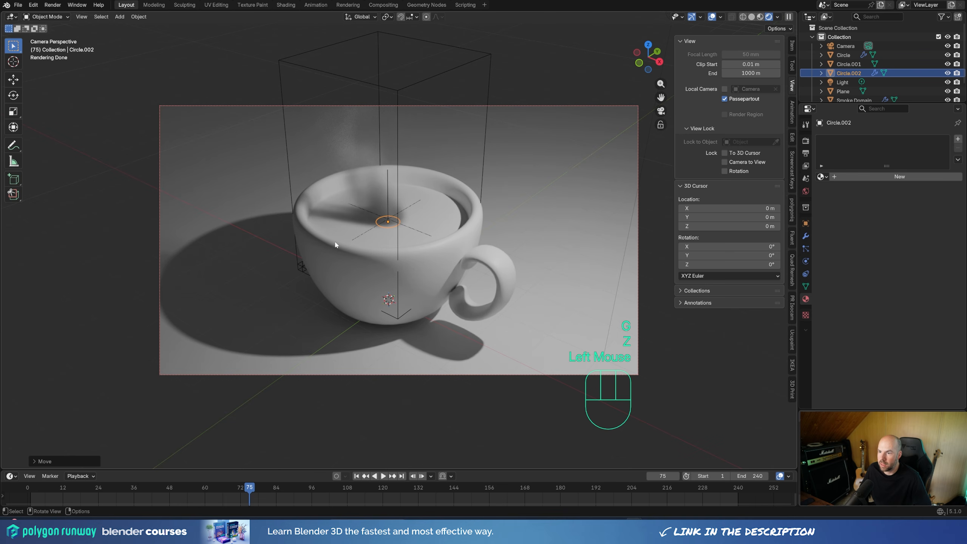
- Turn the enlarged timeline area into a Shader Editor and create a new material for the liquid surface circle
left_click(334, 153)
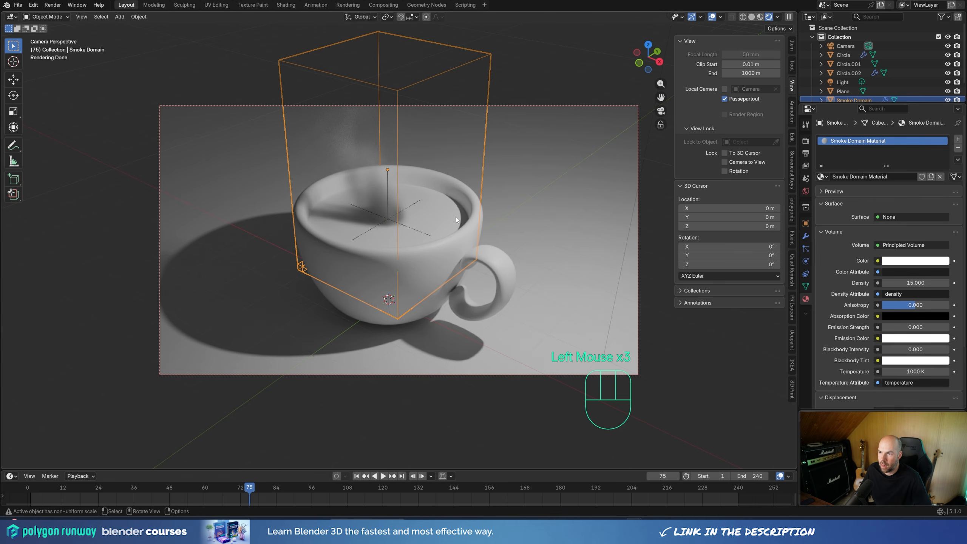
left_click(361, 187)
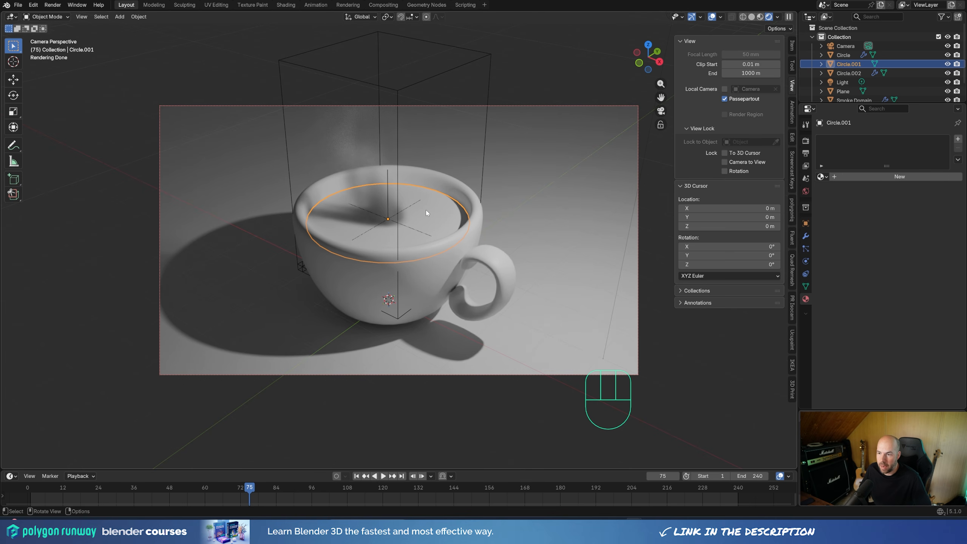
left_click_drag(47, 470, 154, 327)
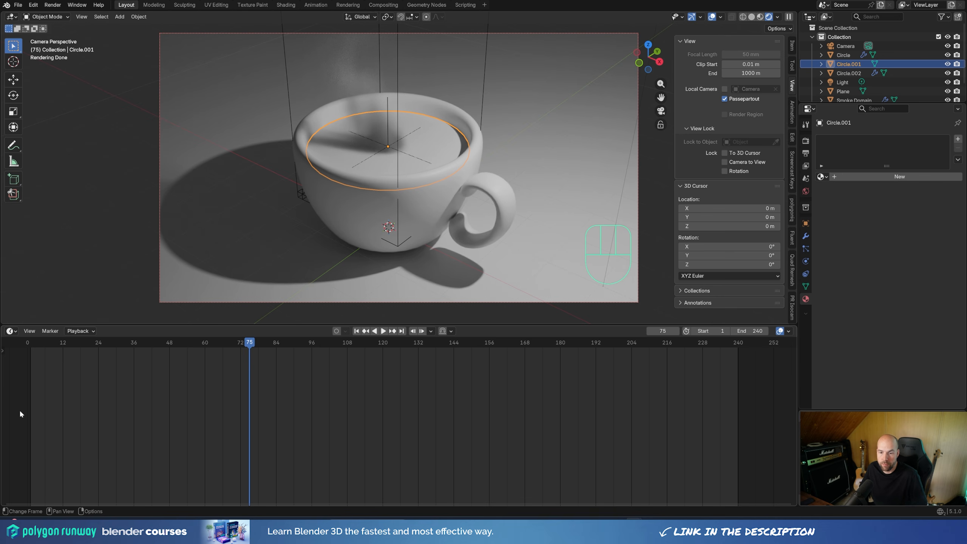
left_click(12, 331)
left_click(35, 403)
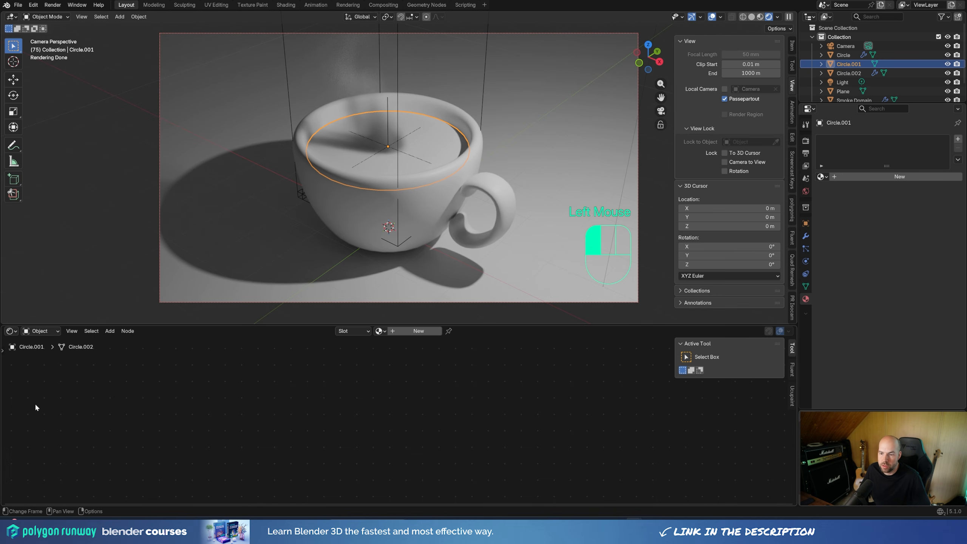
left_click(432, 334)
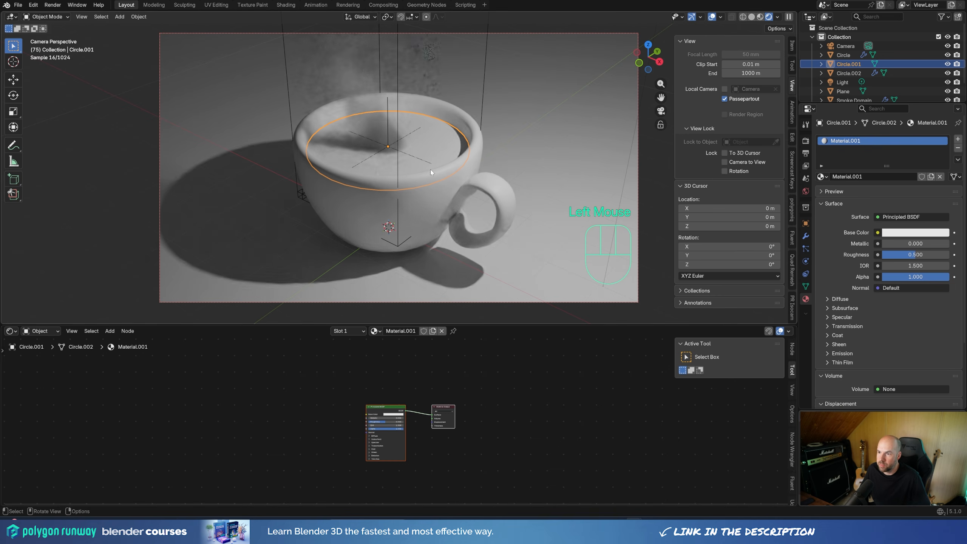
- Add an Image Texture node to the liquid material's Base Color and load coffee.png into it
scroll(368, 414, "up", 1)
scroll(368, 414, "up", 2)
middle_click_drag(264, 461, 331, 431)
scroll(402, 358, "up", 1)
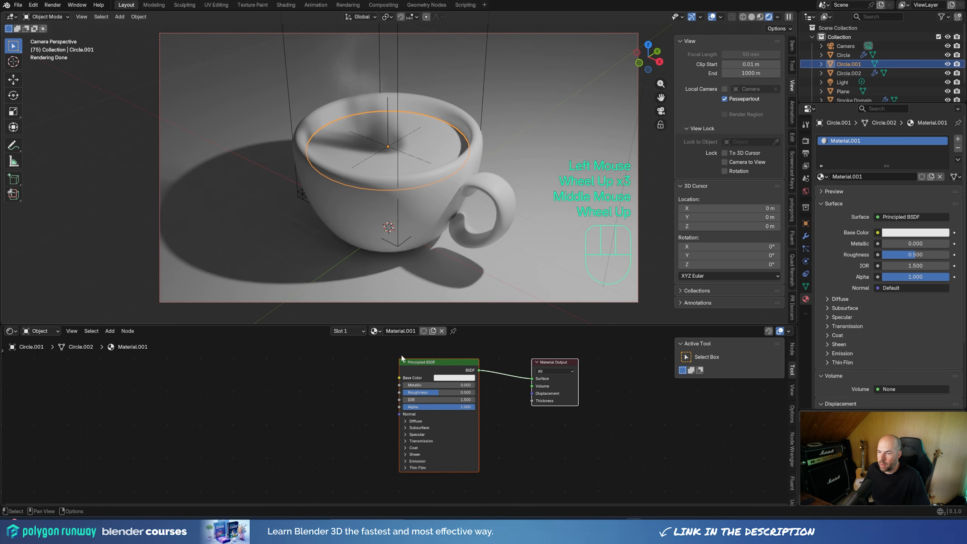
left_click_drag(399, 377, 302, 411)
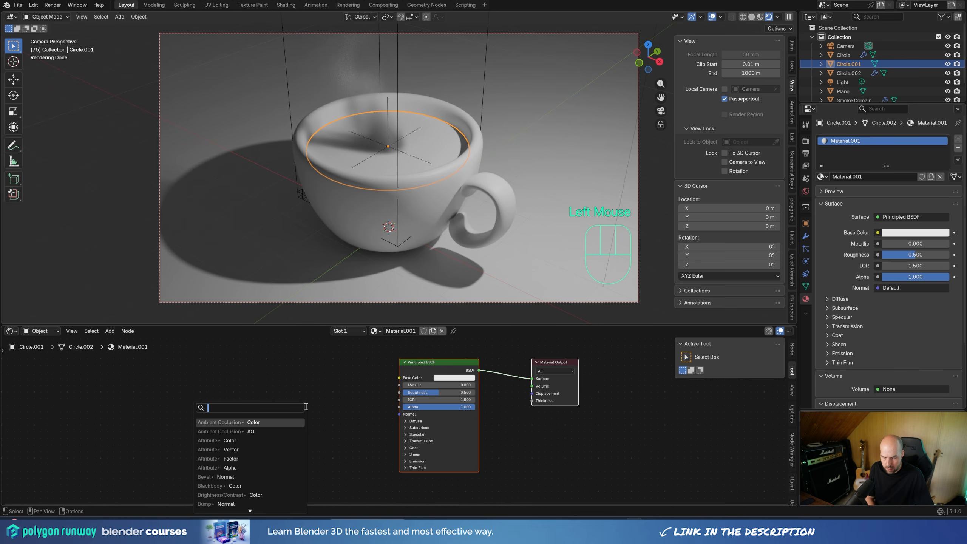
type("text")
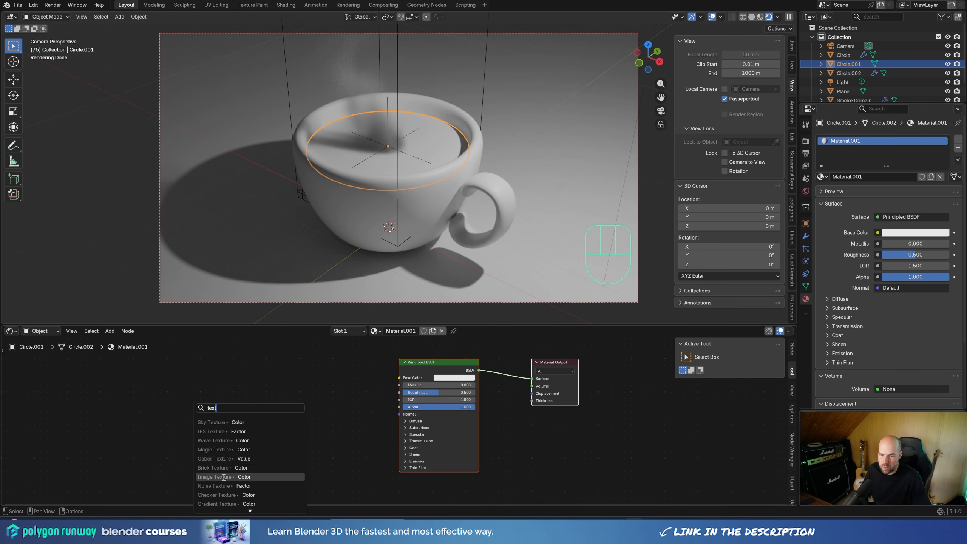
left_click(233, 477)
left_click(306, 439)
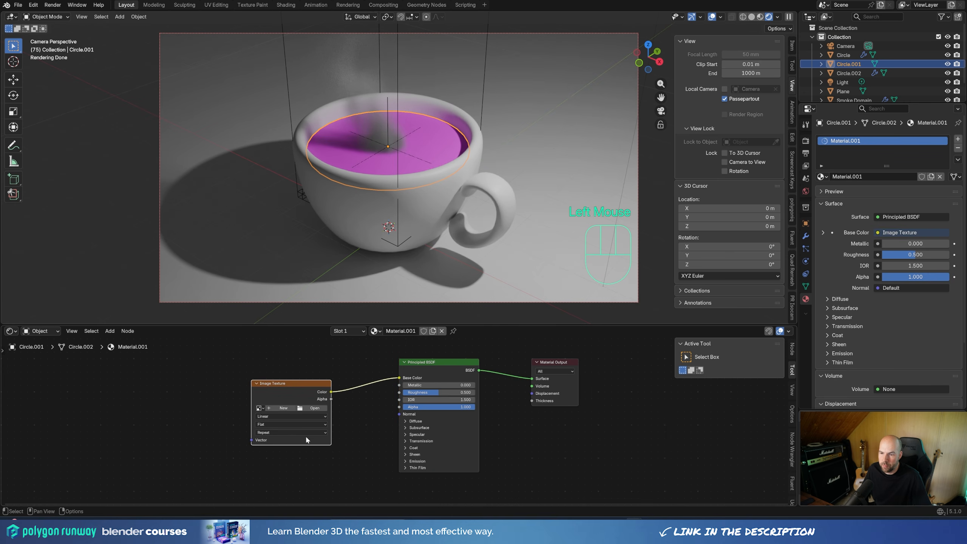
left_click(314, 408)
double_click(404, 109)
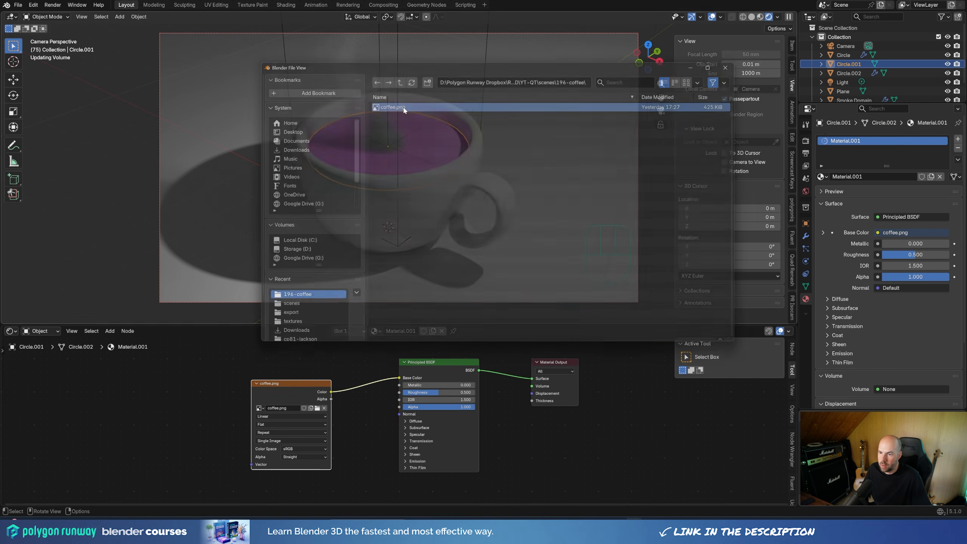
- Split off a UV Editor beside the 3D viewport and put the liquid circle in Edit Mode to show coffee.png
left_click_drag(3, 13, 296, 115)
left_click(11, 16)
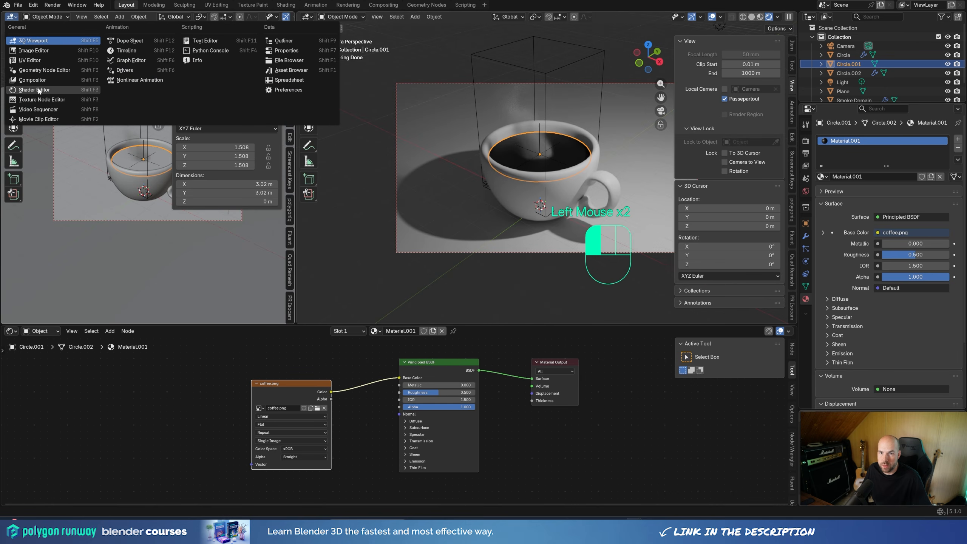
left_click(39, 60)
scroll(210, 174, "up", 3)
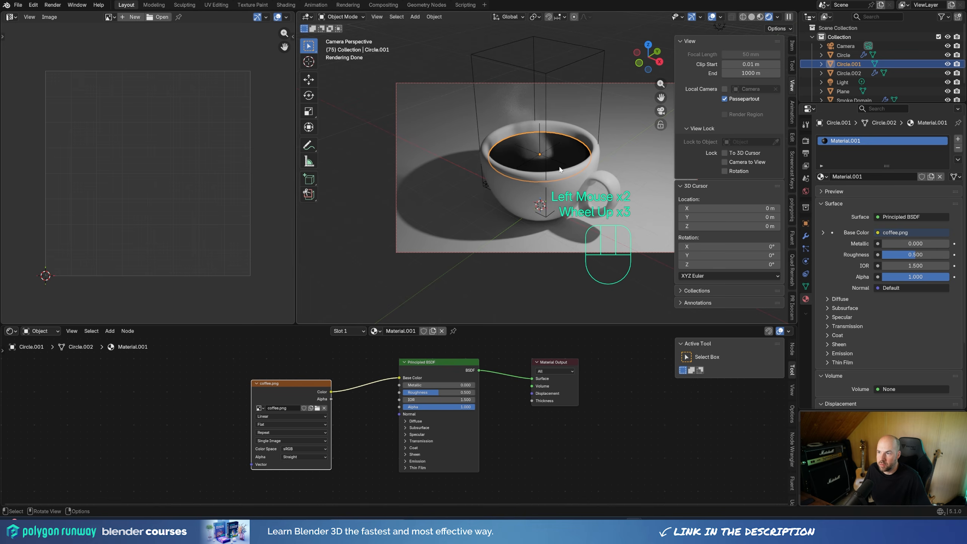
key("Tab")
scroll(164, 171, "down", 3)
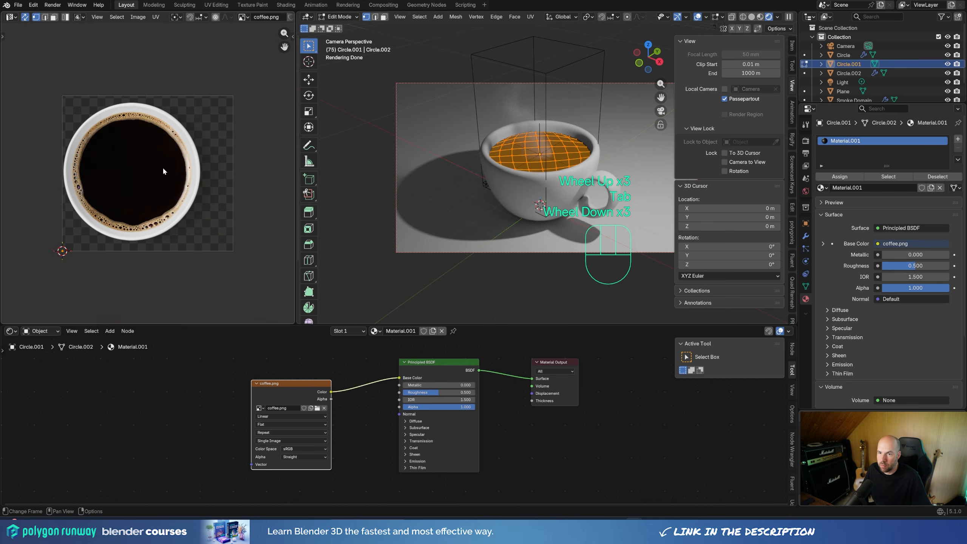
scroll(91, 210, "up", 2)
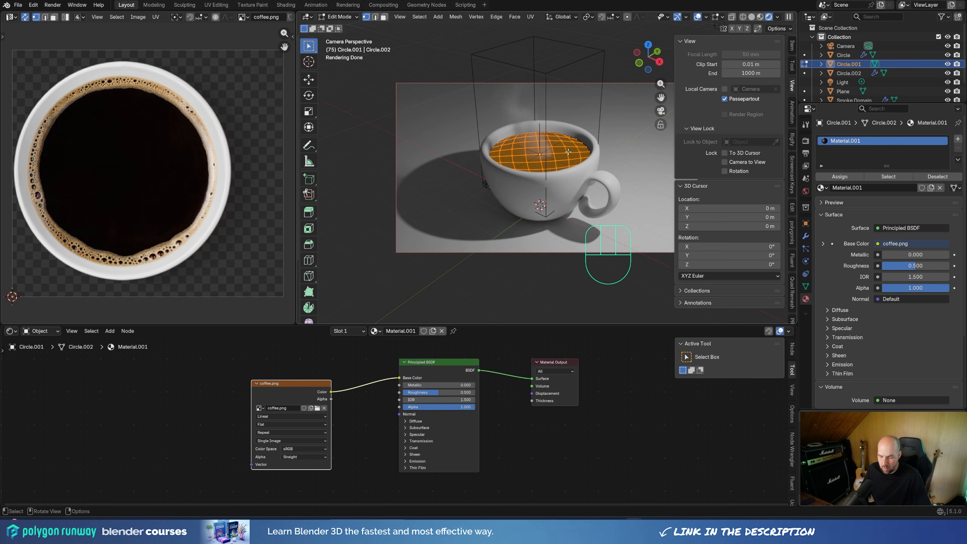
- Unwrap the liquid surface with the Angle Based method, then shrink and shift its UVs onto the coffee in the image
key("u")
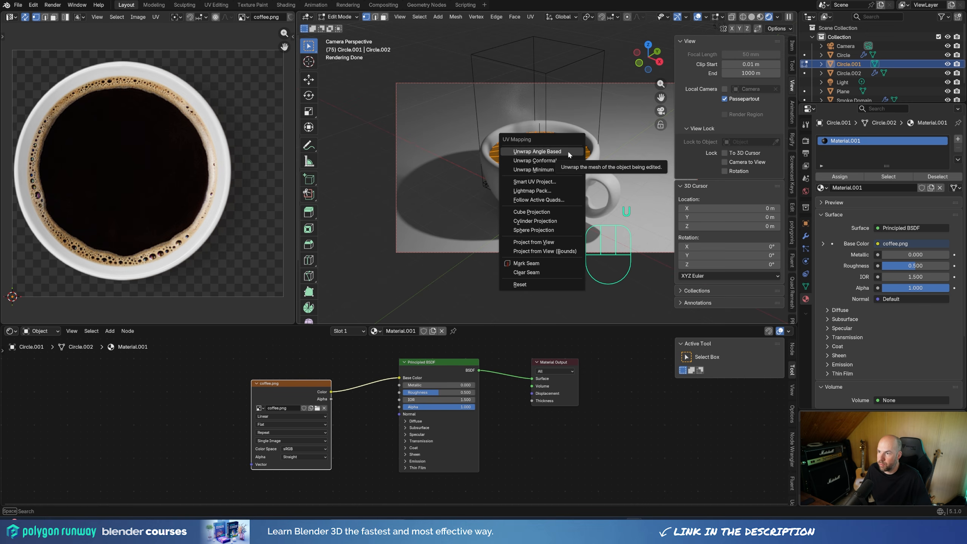
left_click(567, 150)
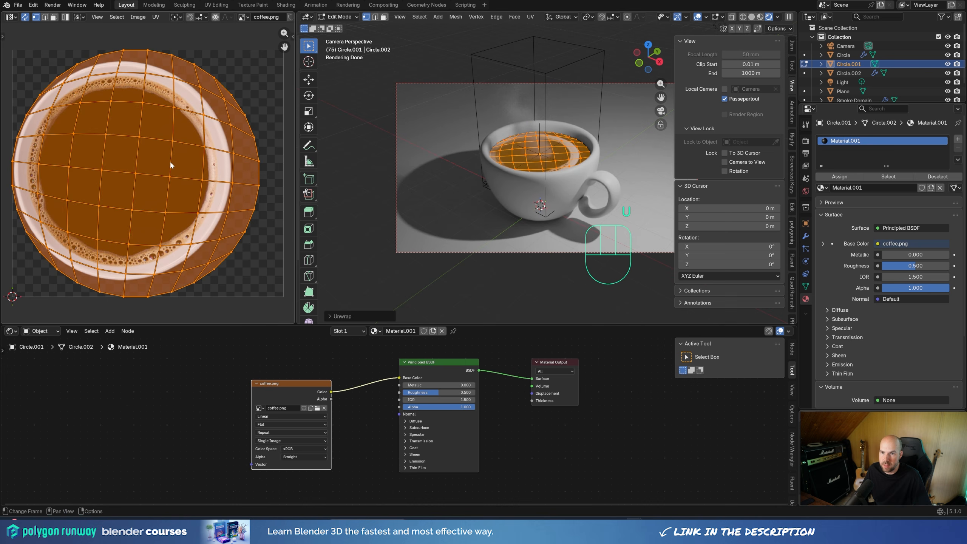
key("s")
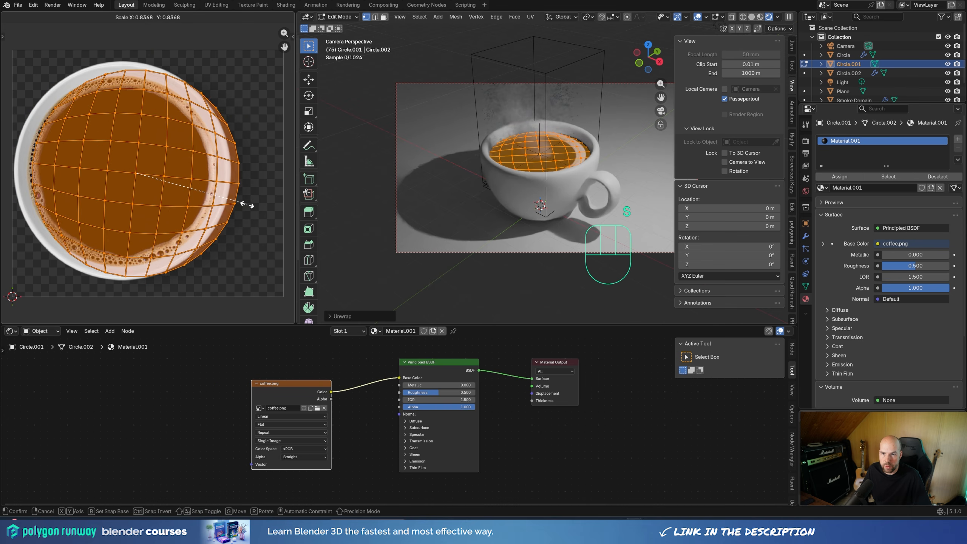
left_click(234, 202)
key("g")
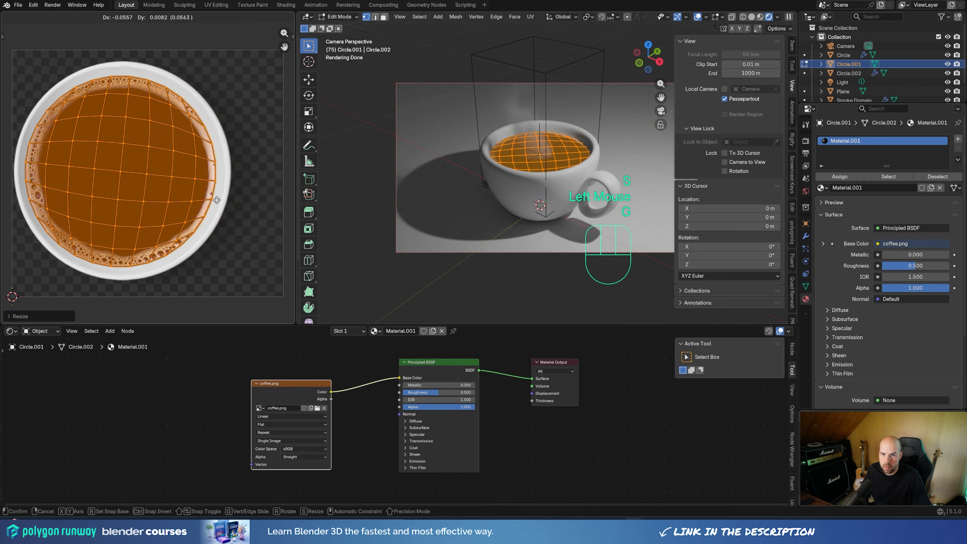
left_click(220, 205)
- Fine-tune the scale of the liquid's UVs to the foam ring's outer edge and check the coffee texture in the cup
scroll(220, 206, "up", 1)
key("s")
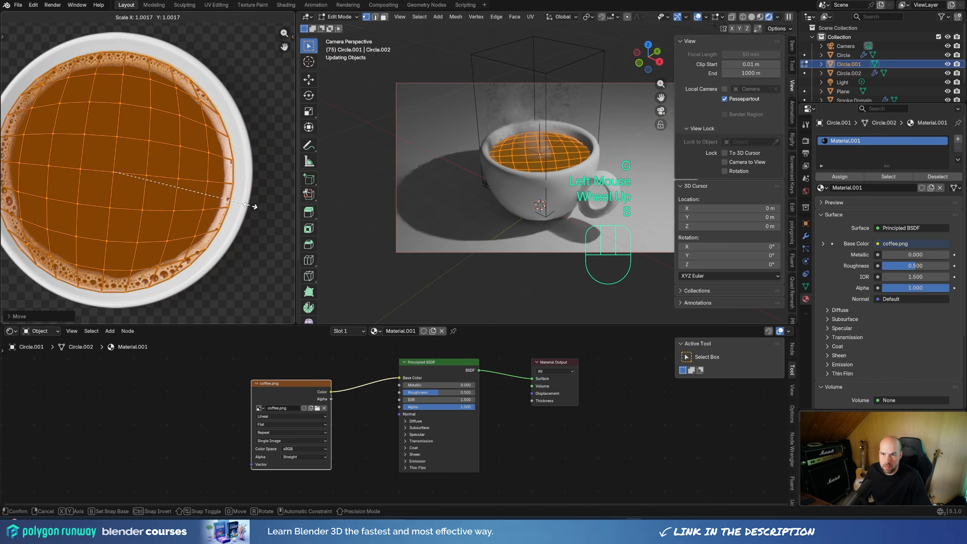
left_click(253, 208)
scroll(251, 206, "up", 1, "shift")
mouse_move(251, 206)
middle_mouse_down("shift")
mouse_move(241, 202)
mouse_move(251, 202)
middle_mouse_up("shift")
key("s")
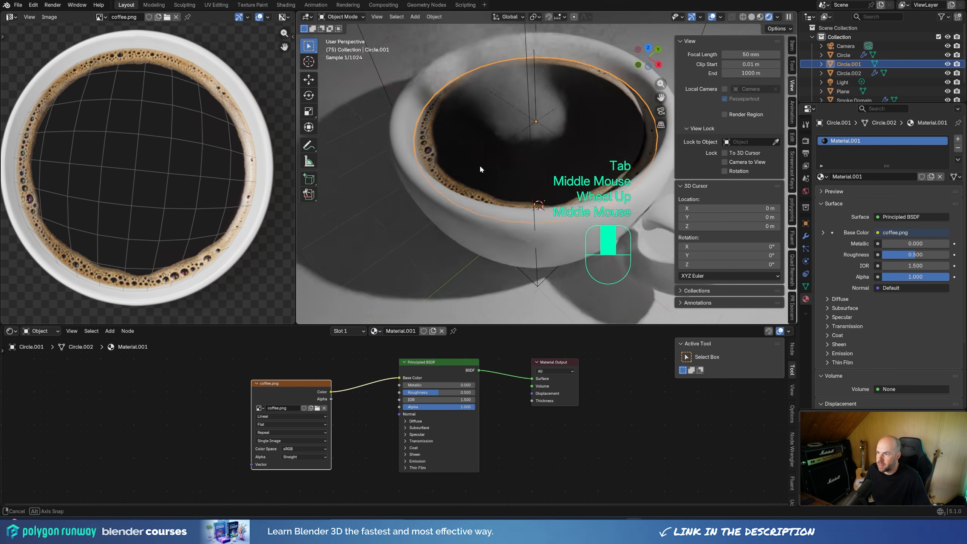
middle_click_drag(475, 179, 484, 154)
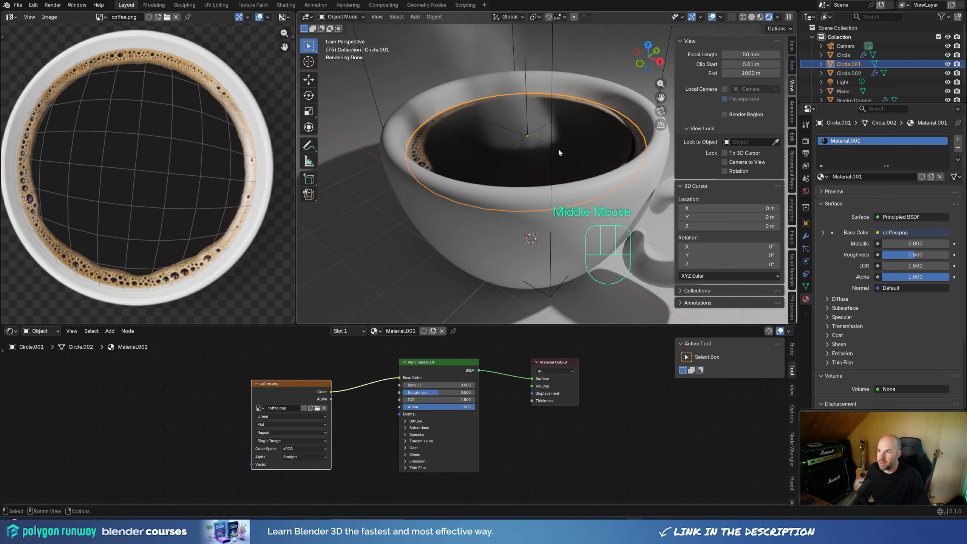
middle_click_drag(558, 152, 504, 184, "shift")
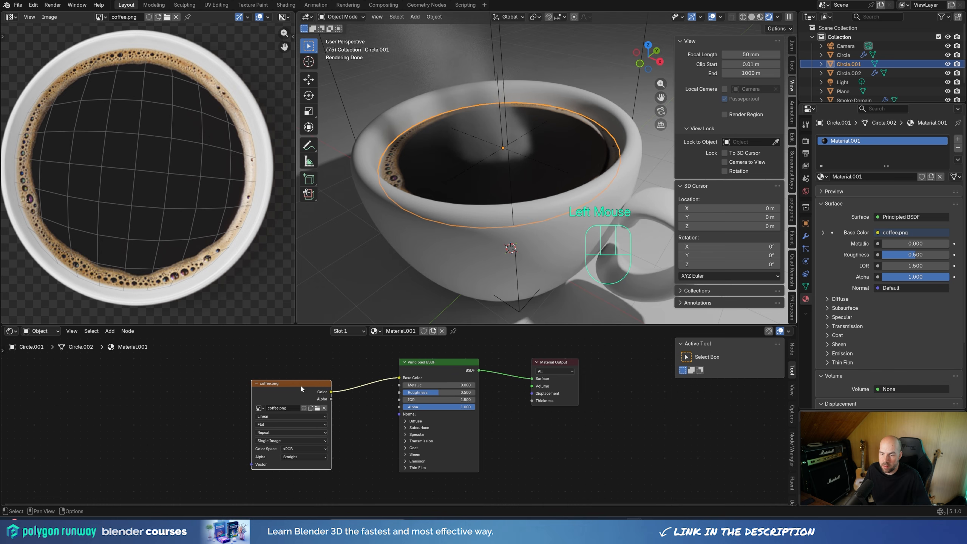
- Add a Hue/Saturation/Value node to the liquid material and feed the coffee.png color into it
left_click_drag(298, 392, 121, 405)
key("shift+a")
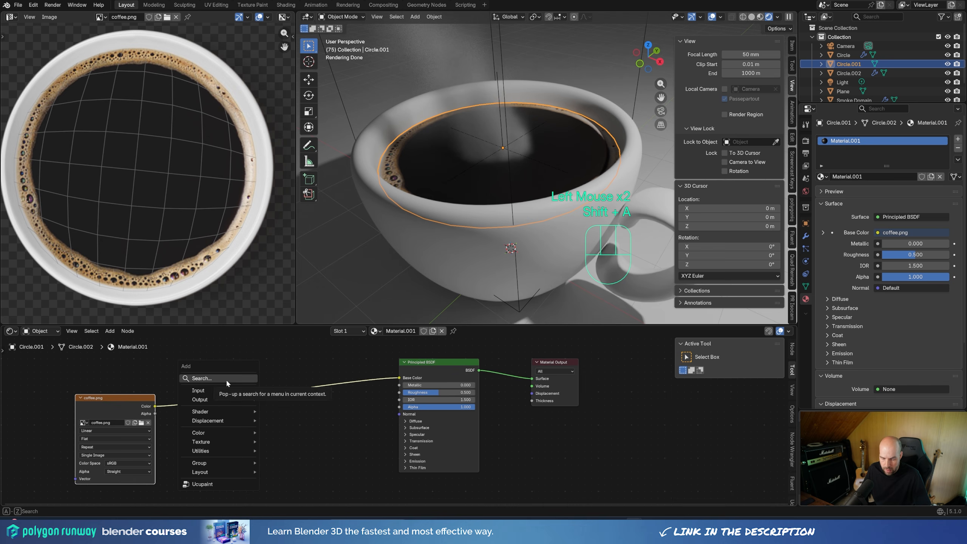
type("hue")
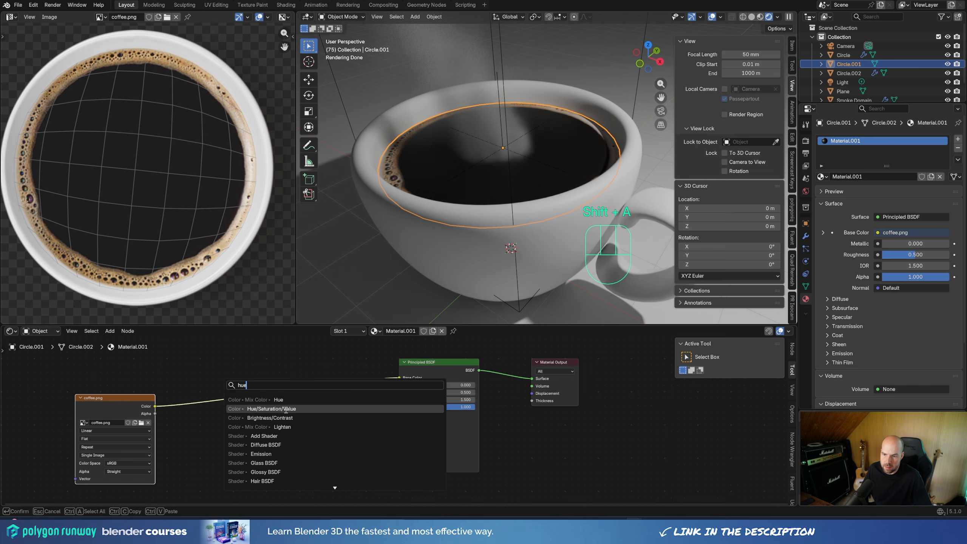
left_click(286, 409)
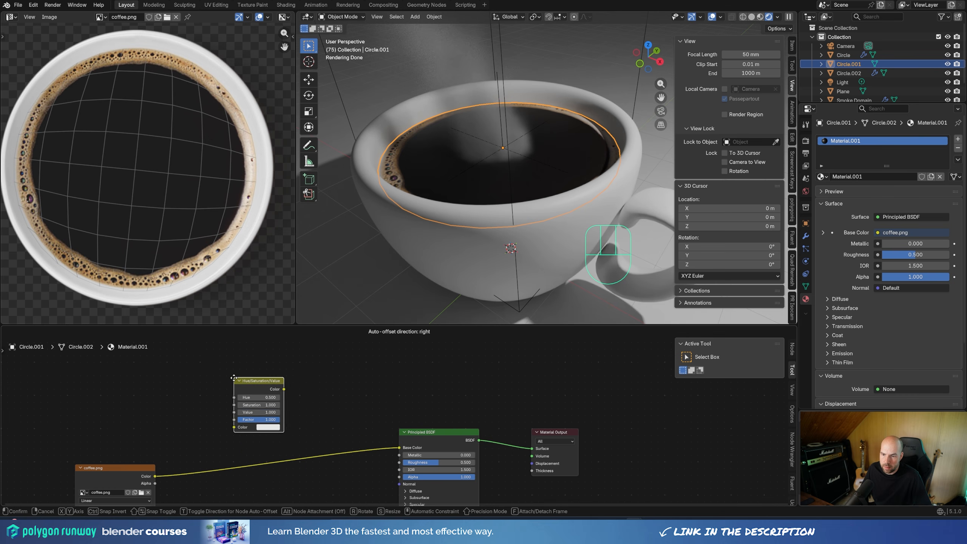
left_click(233, 380)
left_click_drag(155, 476, 233, 429)
- Connect the Hue/Saturation/Value color to the Principled BSDF's Roughness and set its Saturation to 0
middle_click_drag(286, 393, 269, 359)
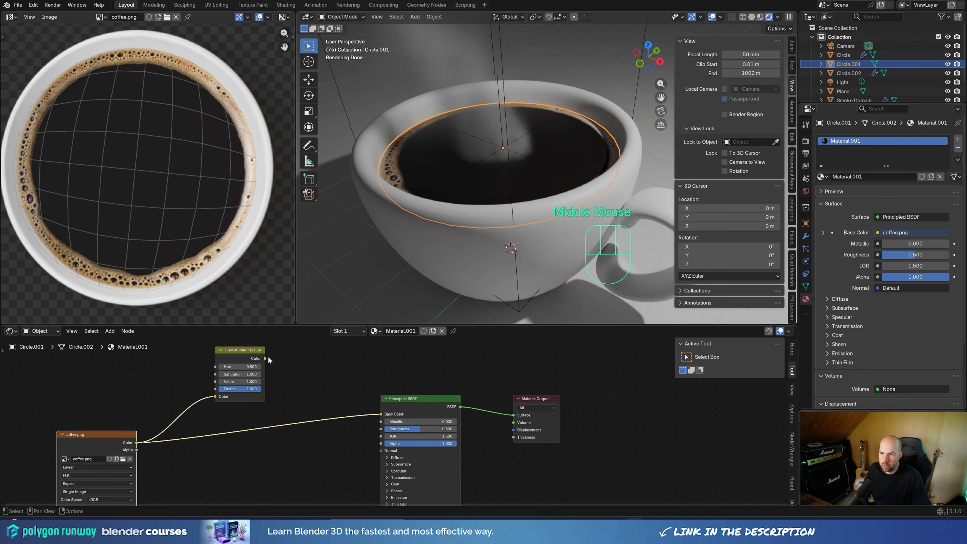
left_click_drag(268, 360, 385, 435)
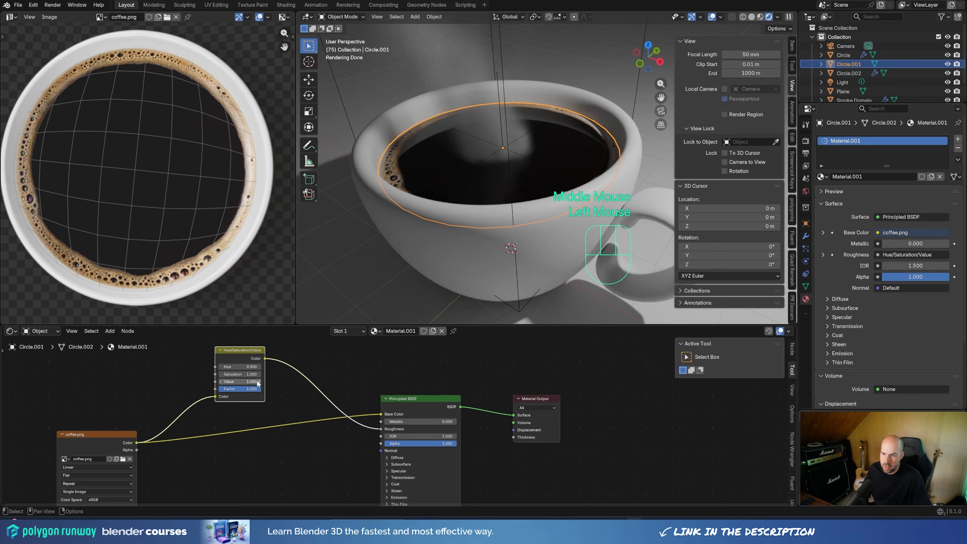
left_click_drag(254, 374, 211, 377)
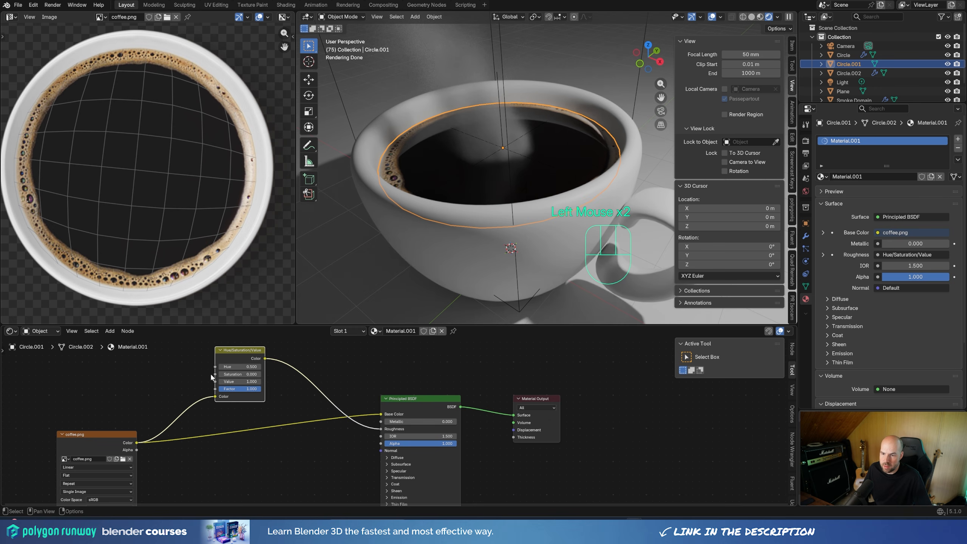
- Preview the Hue/Saturation/Value node on the liquid and check the Node Wrangler add-on in the preferences
left_click(235, 351, "ctrl+shift")
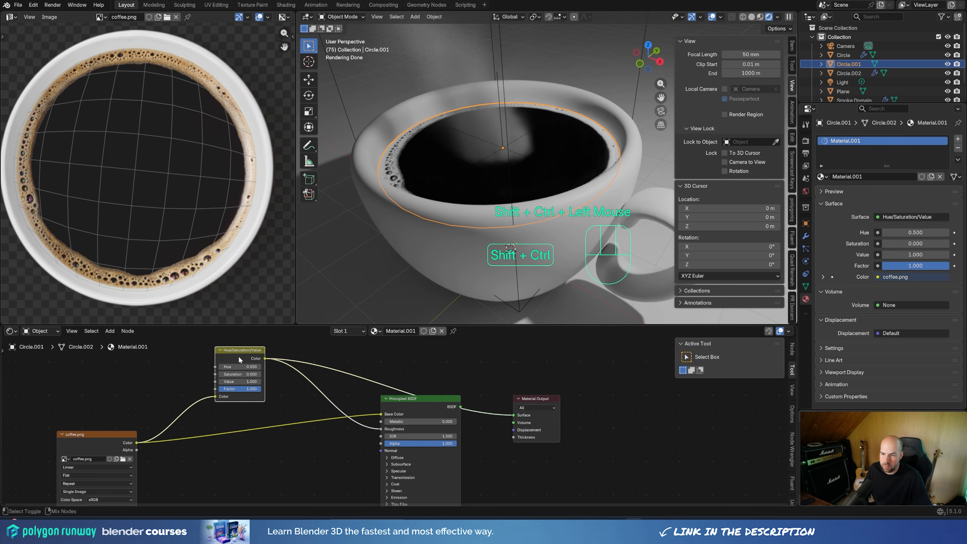
left_click(32, 6)
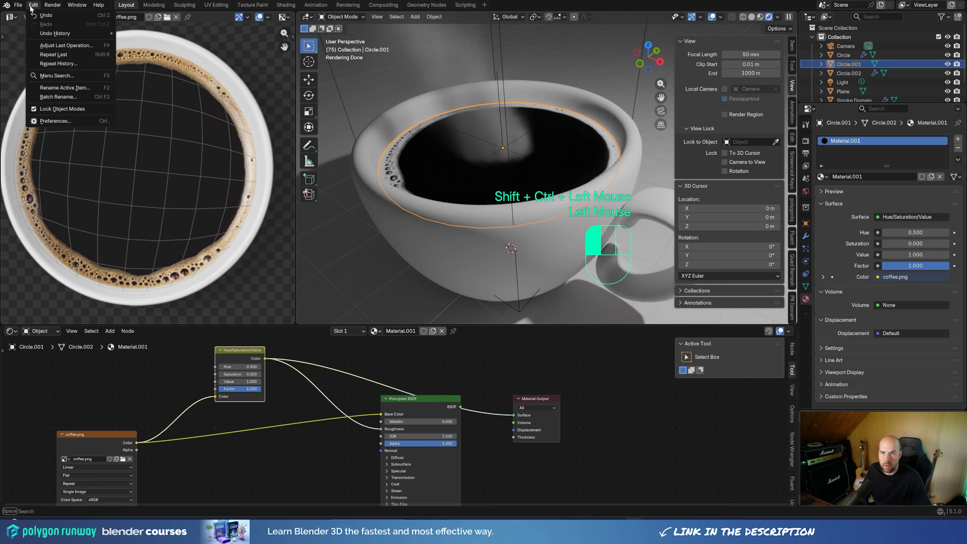
left_click(55, 121)
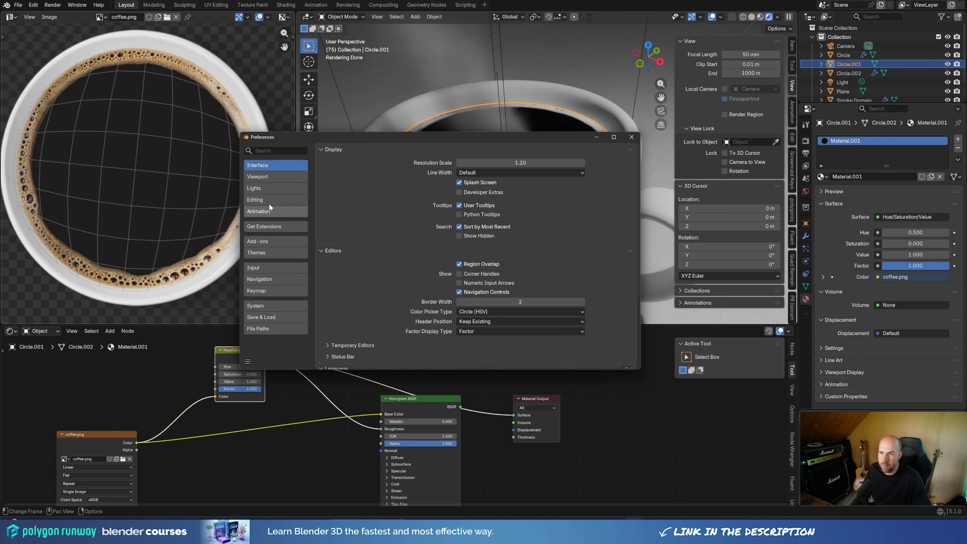
left_click(275, 242)
left_click(383, 150)
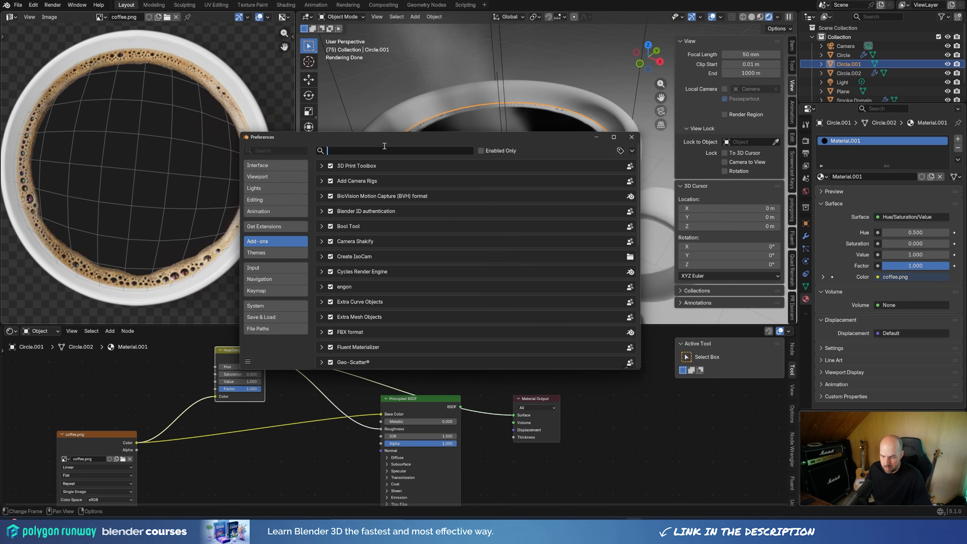
type("node")
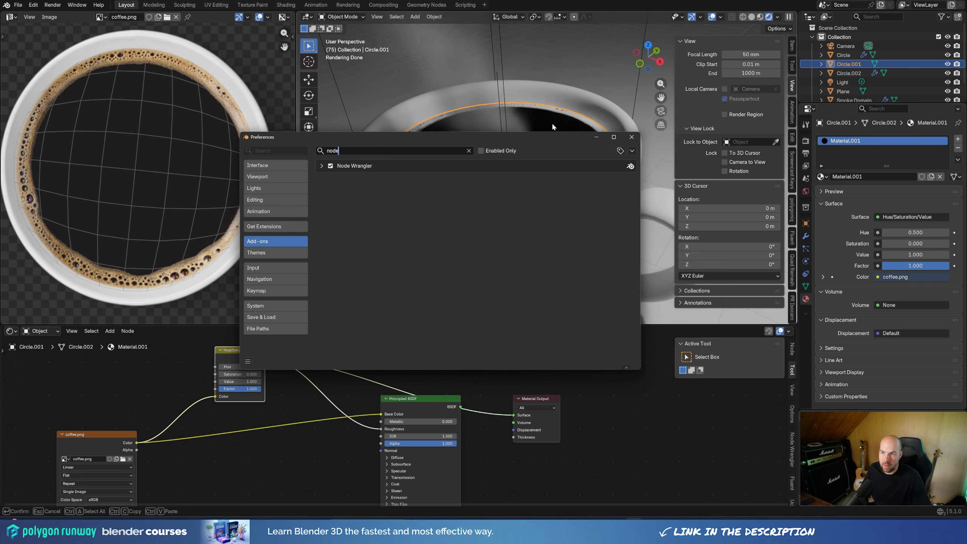
left_click(628, 140)
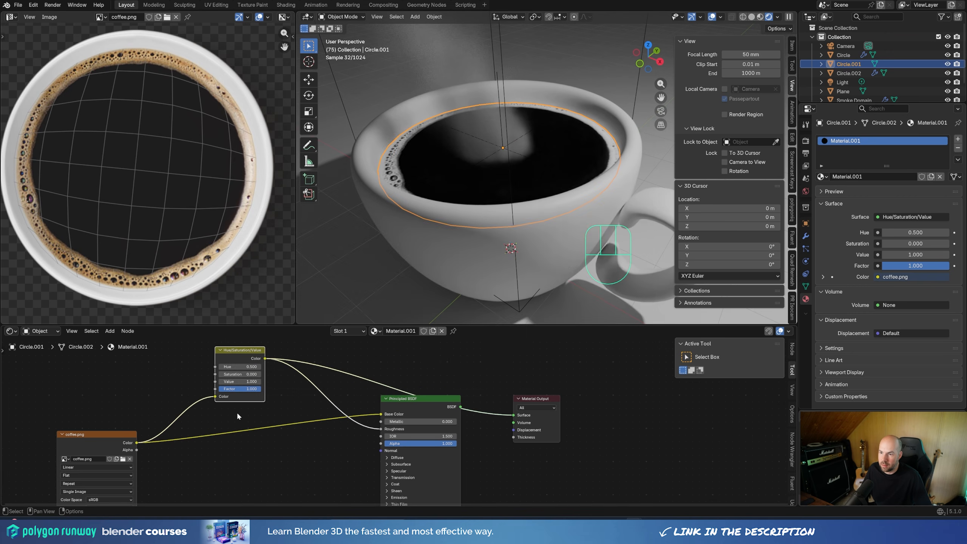
- Preview the coffee.png and Hue/Saturation/Value nodes in turn, then reconnect the Principled BSDF to the material output
left_click(109, 454, "ctrl+shift")
left_click(257, 360, "ctrl+shift")
left_click(416, 405, "ctrl+shift")
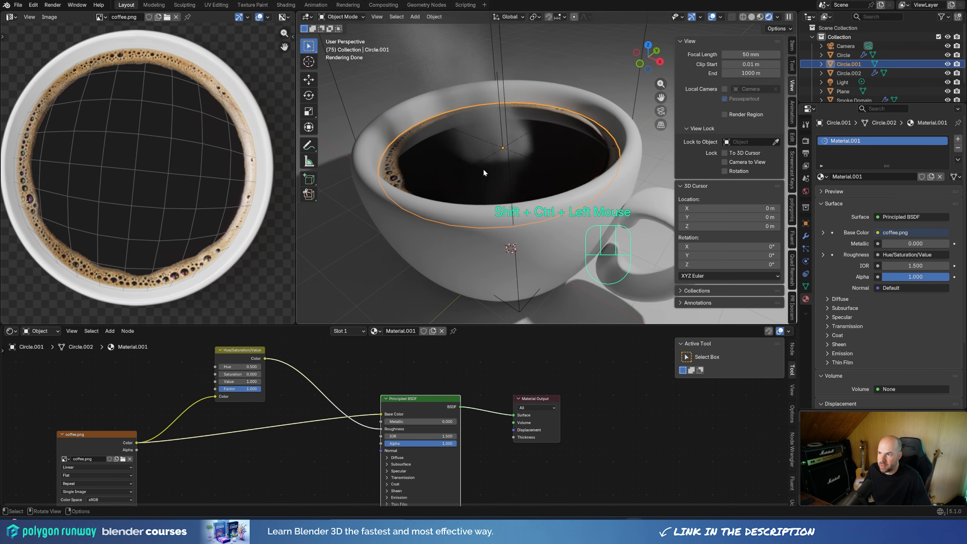
- Give the cup a new material and set its Roughness to 0
middle_click_drag(482, 168, 452, 165)
middle_click_drag(612, 155, 502, 190)
scroll(498, 179, "down", 3)
left_click(502, 198)
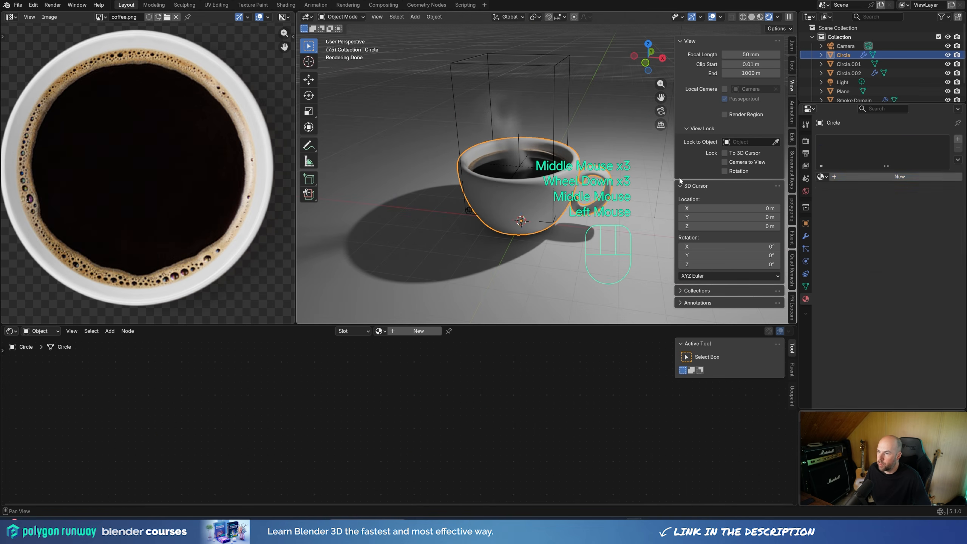
left_click(851, 177)
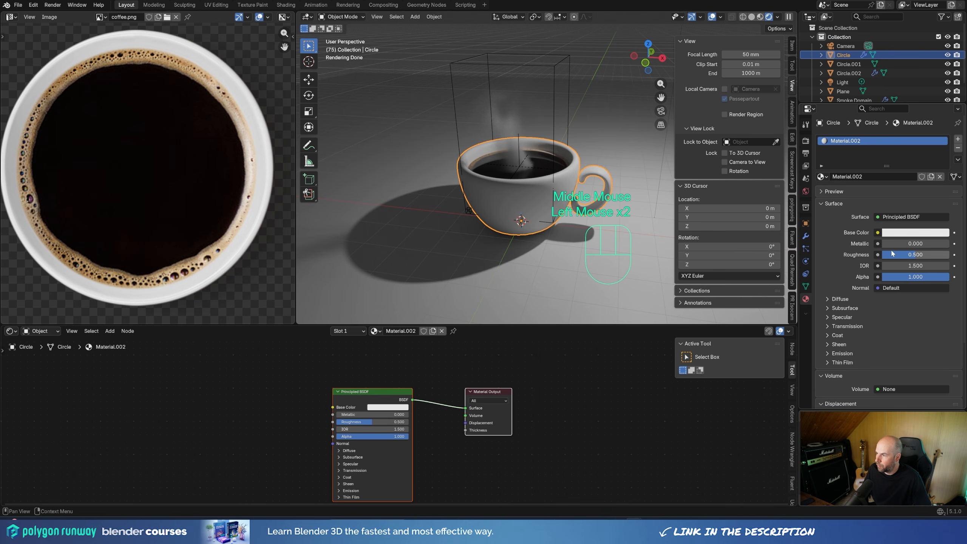
left_click_drag(913, 254, 883, 255)
scroll(542, 201, "up", 2)
middle_click_drag(567, 191, 543, 201, "shift")
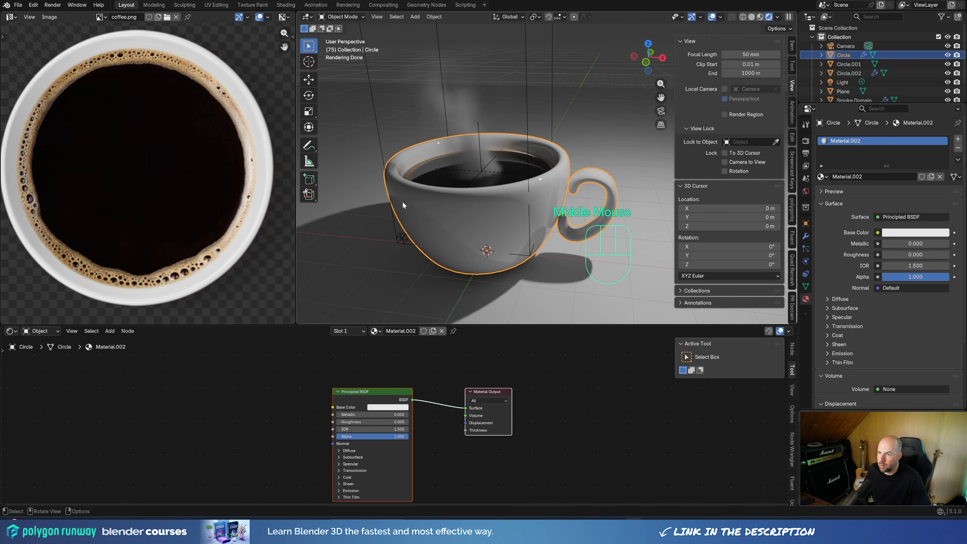
- Switch to the camera view and delete the existing point light
key("KP_0")
left_click(590, 99)
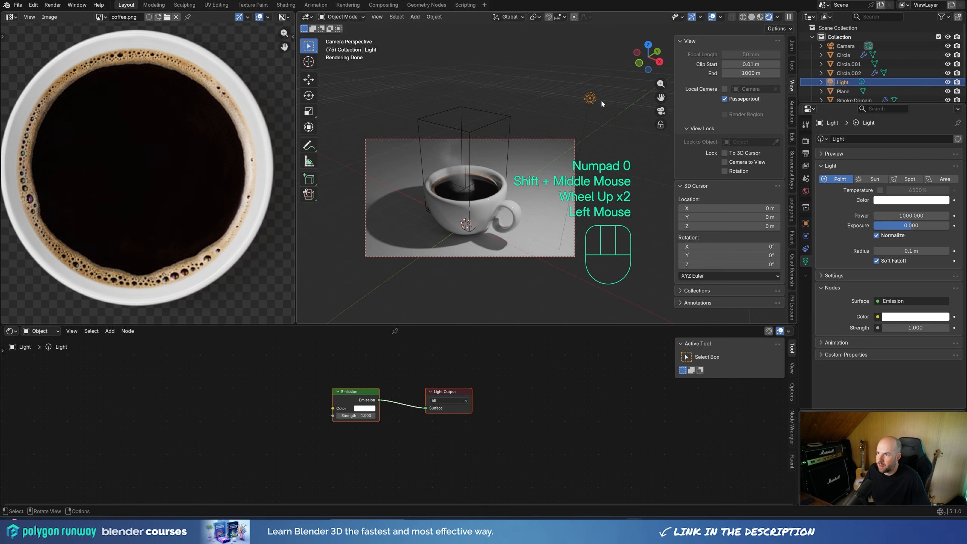
key("x")
left_click(586, 100)
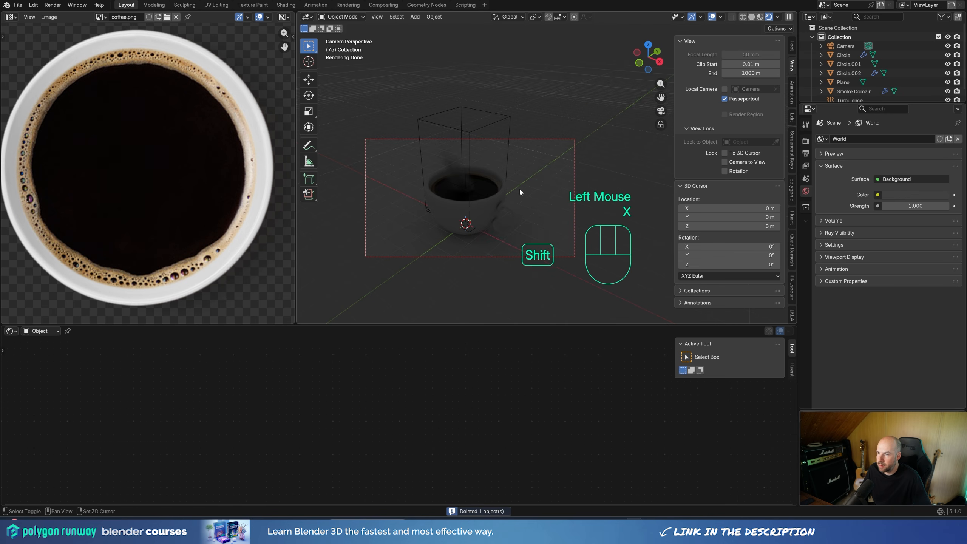
- Add an area light and raise it straight up along Z above the coffee cup
key("shift+a")
mouse_move(521, 191)
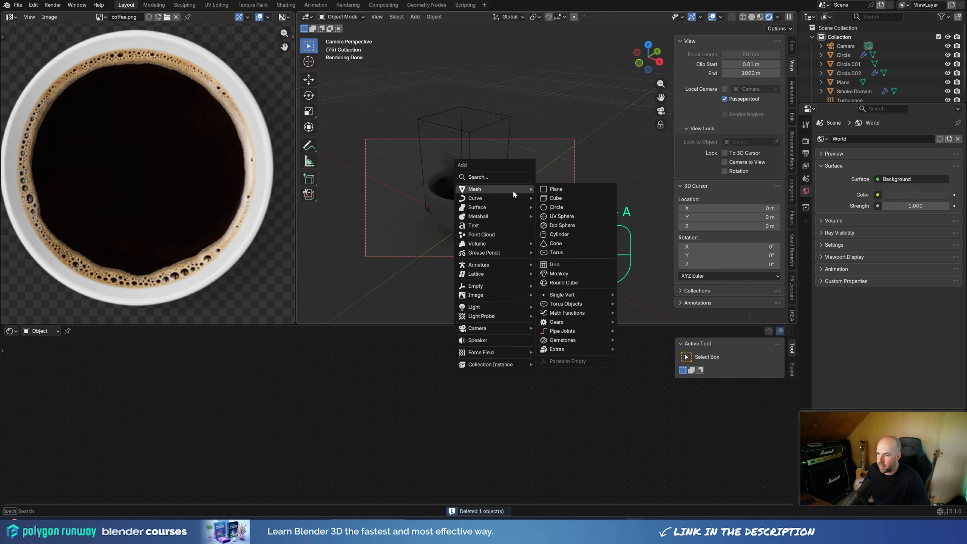
mouse_move(494, 307)
left_click(565, 335)
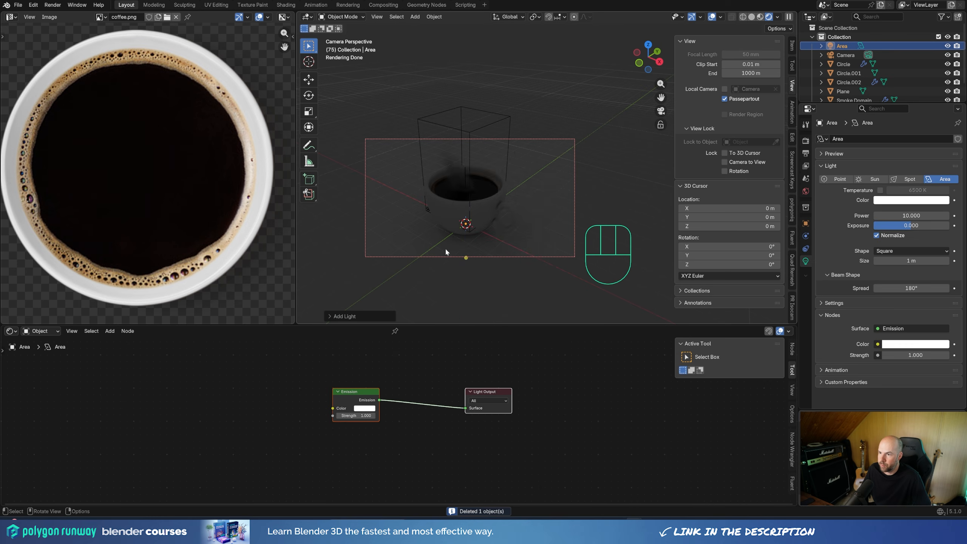
key("g")
key("z")
left_click(447, 125)
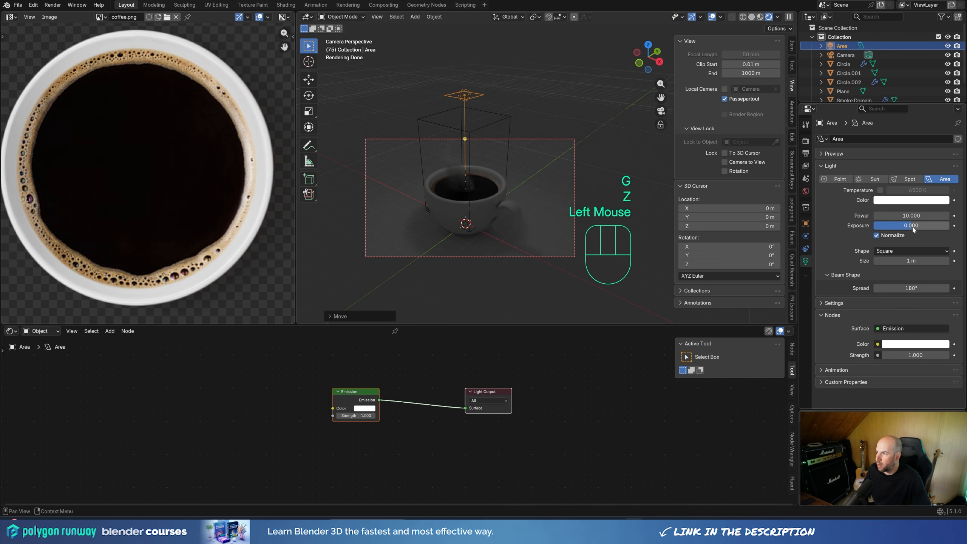
- Set the area light's shape to Disk and its power to 702
left_click(911, 250)
left_click(899, 283)
left_click_drag(911, 216, 951, 216)
- Raise the area light further along Z and enlarge its disk to 4.23 m
key("g")
key("z")
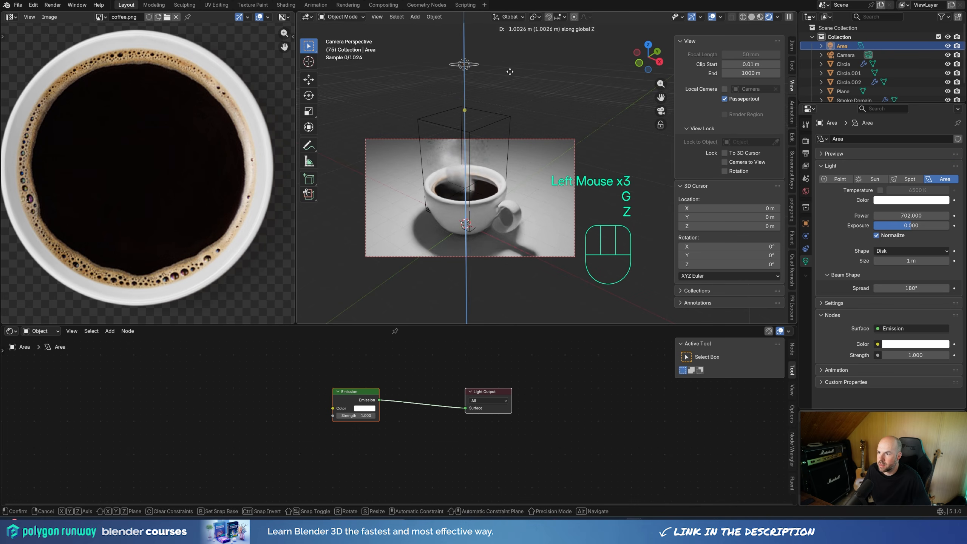
left_click(473, 55)
left_click_drag(485, 53, 562, 68)
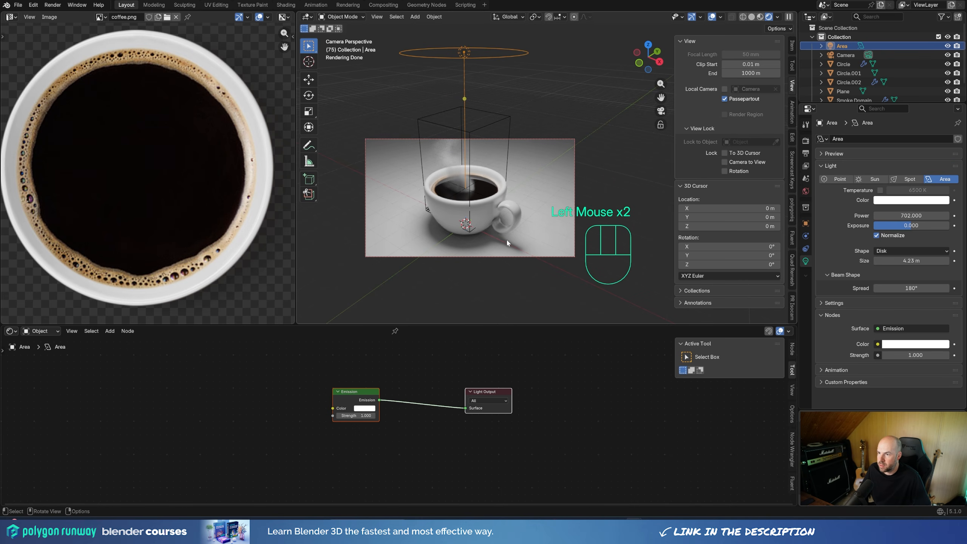
- Move the area light horizontally, with Z locked, so it sits behind the cup as seen from the camera
key("g")
key("shift+z")
key("Escape")
key("g")
key("shift+z")
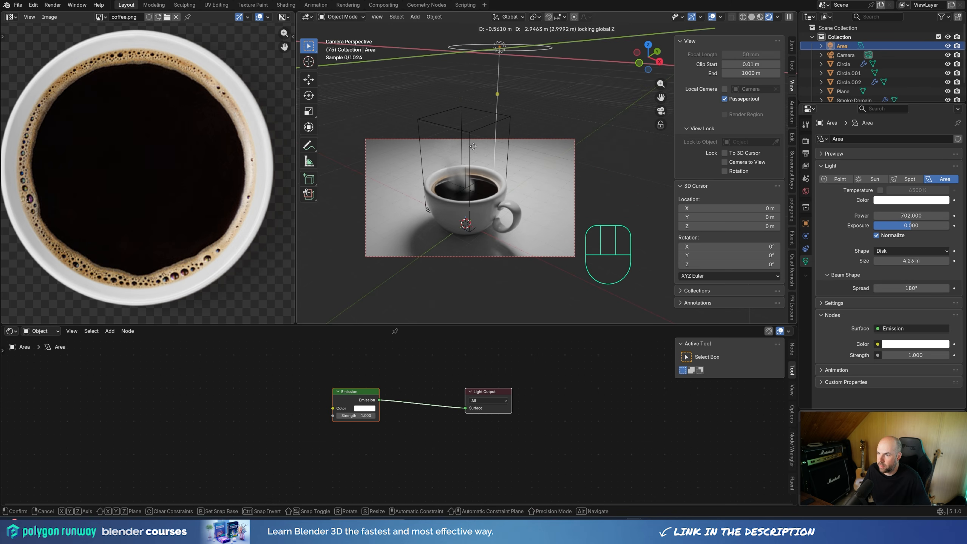
left_click(481, 151)
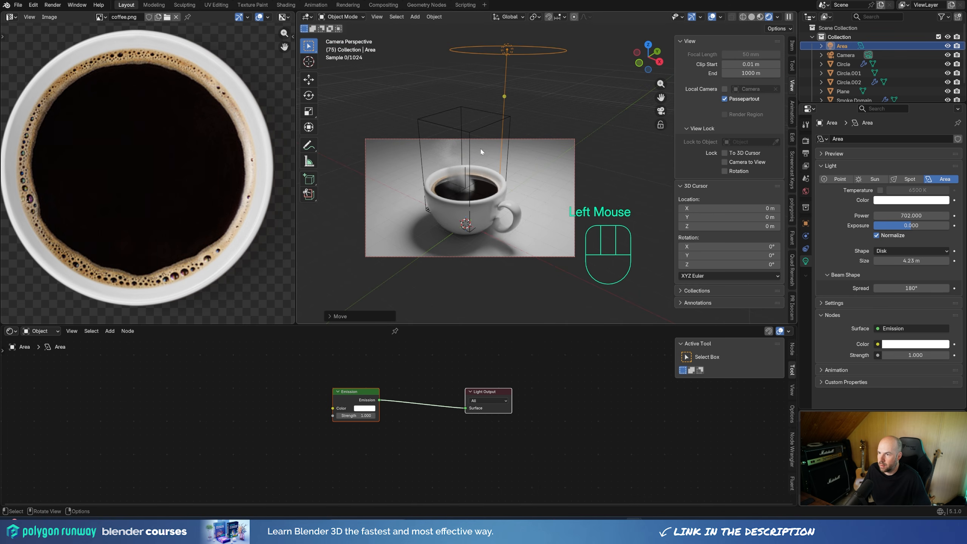
- Darken the smoke domain's volume color to a grey with a value of about 0.67
scroll(418, 216, "up", 2)
middle_click_drag(417, 216, 432, 139, "shift")
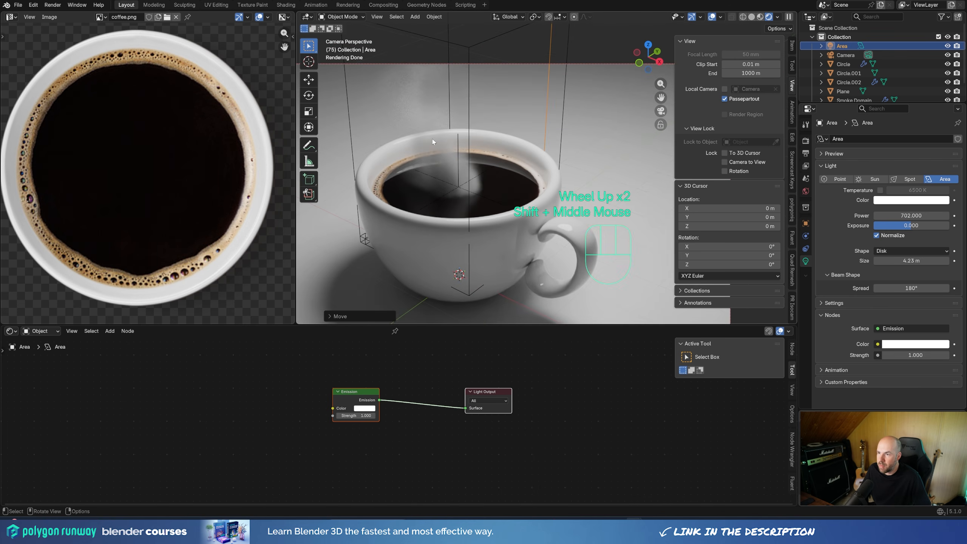
left_click(465, 47)
left_click(914, 261)
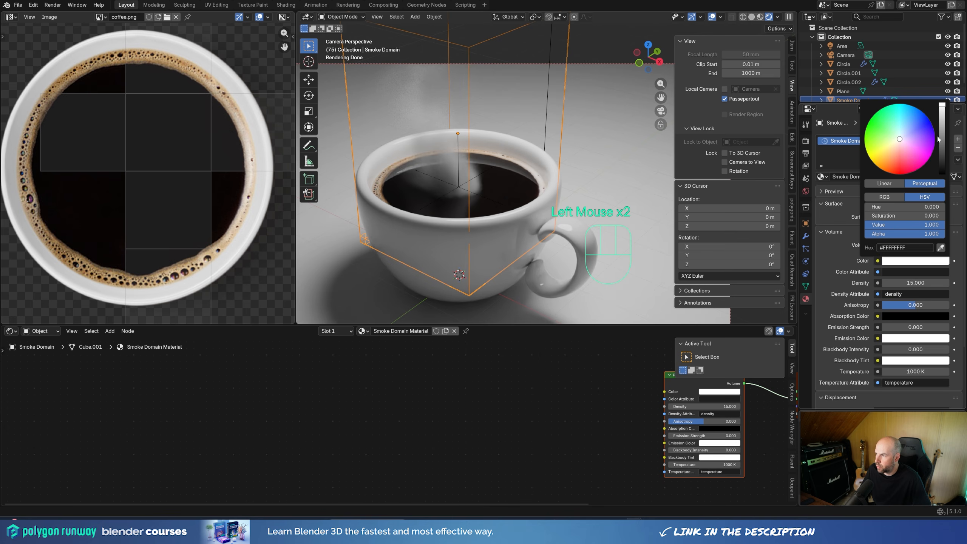
left_click_drag(941, 106, 941, 127)
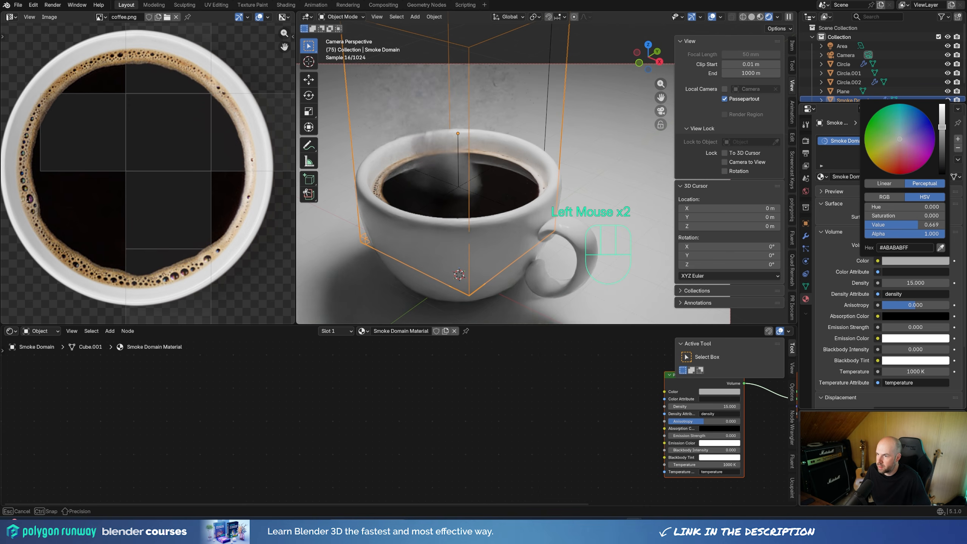
- Add a Subdivision Surface modifier to the coffee liquid with viewport level 2 and Optimal Display turned off
left_click(485, 182)
left_click(502, 185)
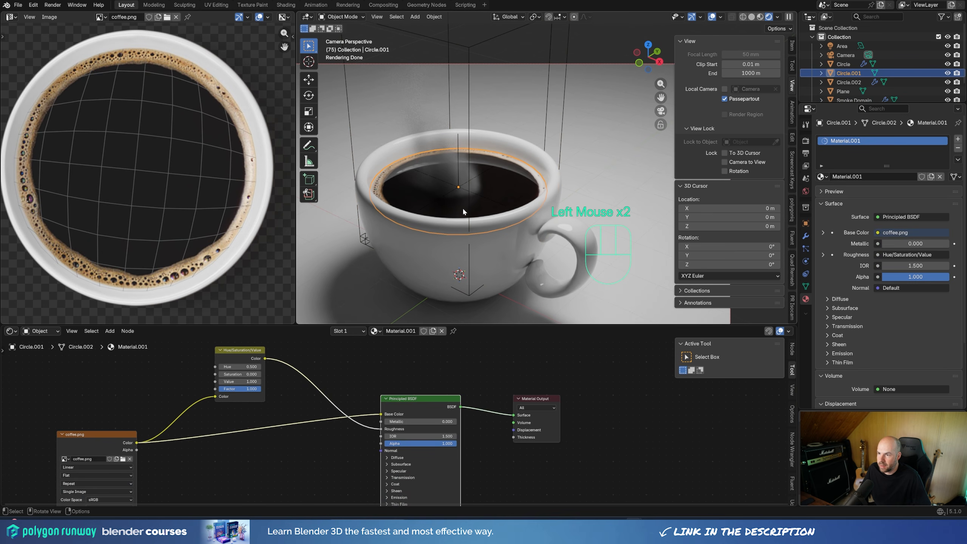
left_click(805, 236)
left_click(832, 139)
mouse_move(832, 141)
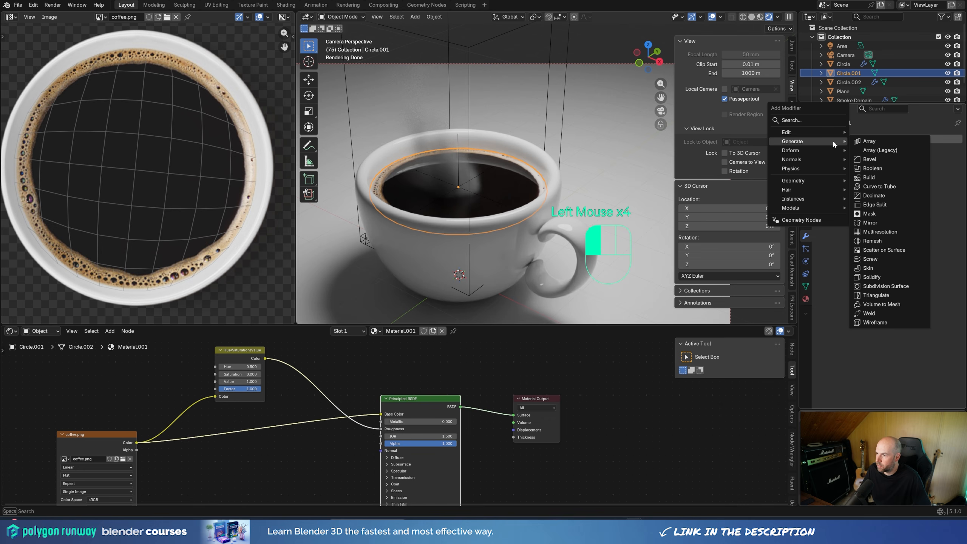
left_click(885, 286)
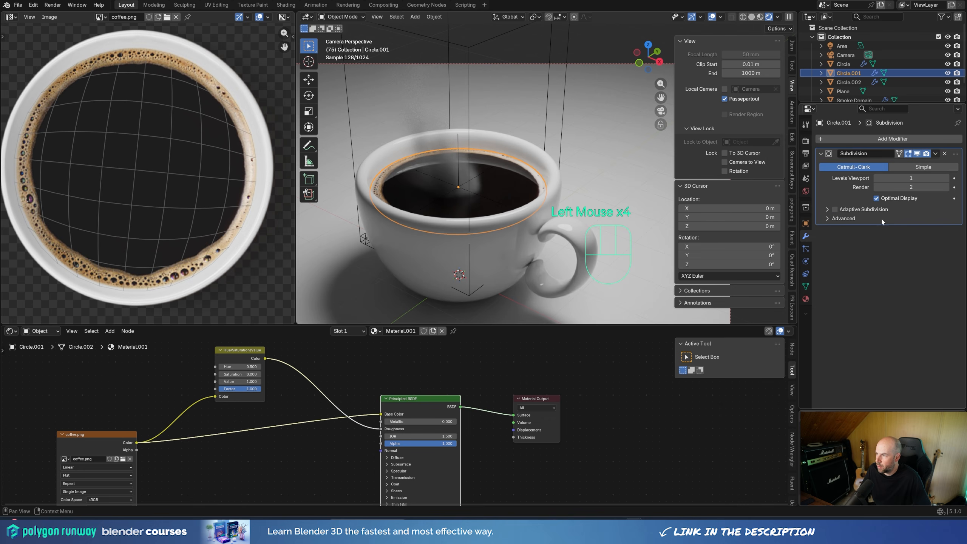
left_click(947, 178)
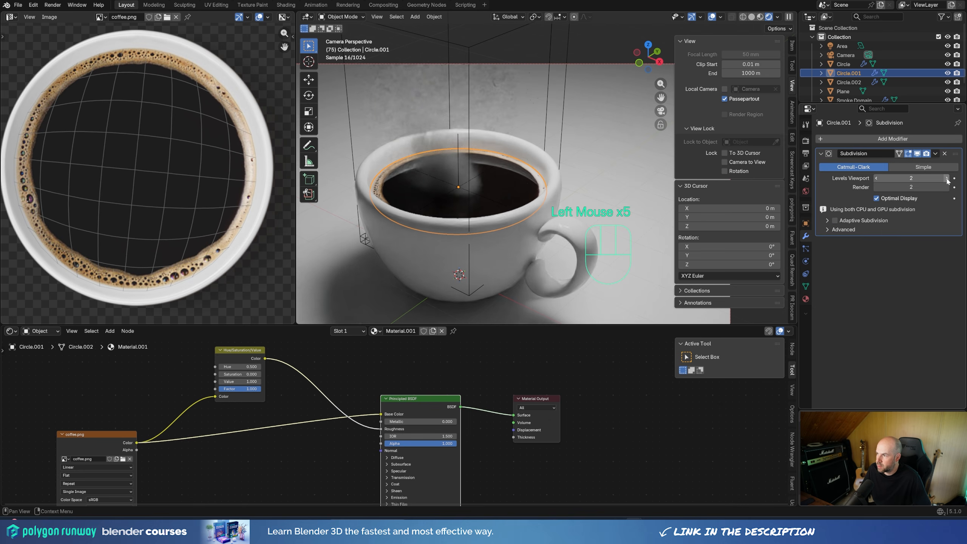
left_click(876, 198)
- Show the wireframe overlay briefly to inspect the mesh density of the liquid, and hide it again
left_click(720, 18)
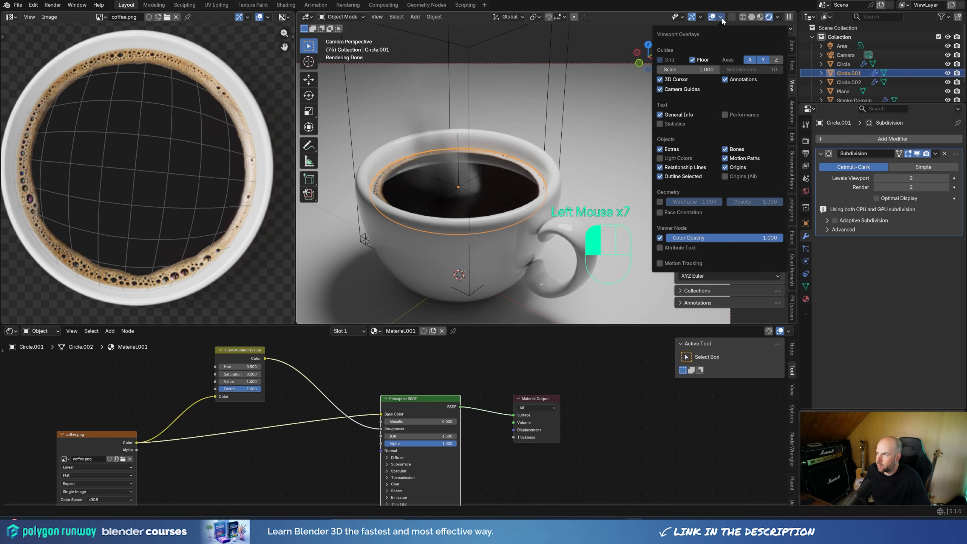
left_click(660, 202)
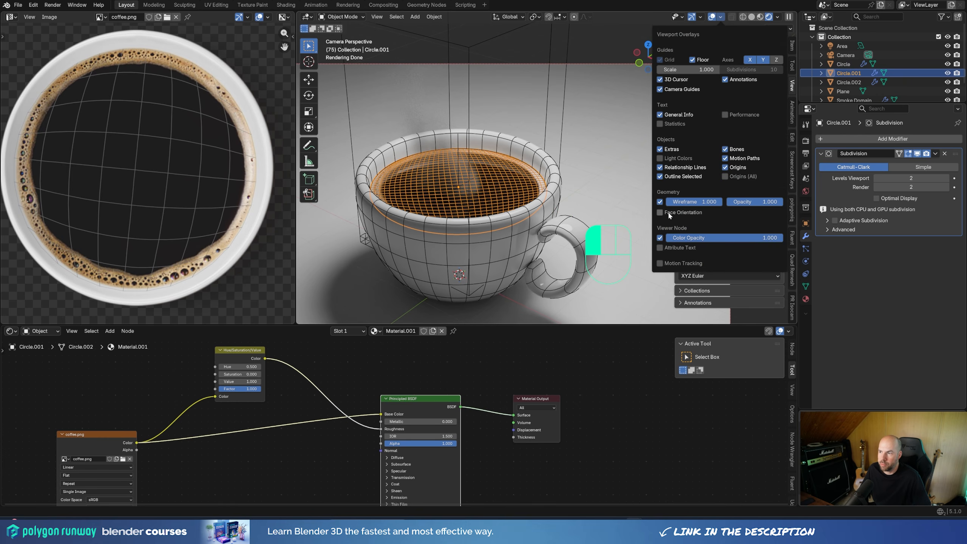
left_click(660, 201)
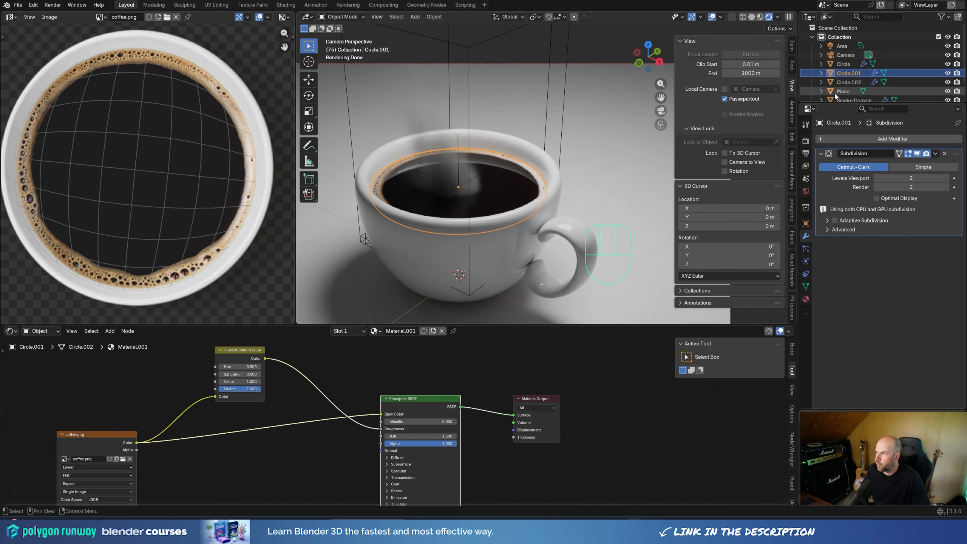
- Add a Displace modifier to the coffee liquid and set its direction to Z
left_click(843, 138)
mouse_move(843, 138)
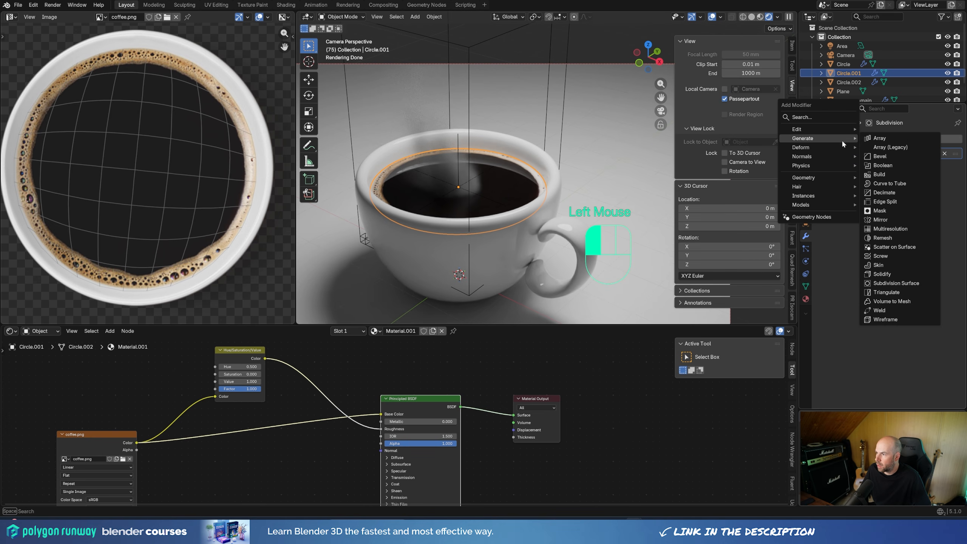
left_click(900, 175)
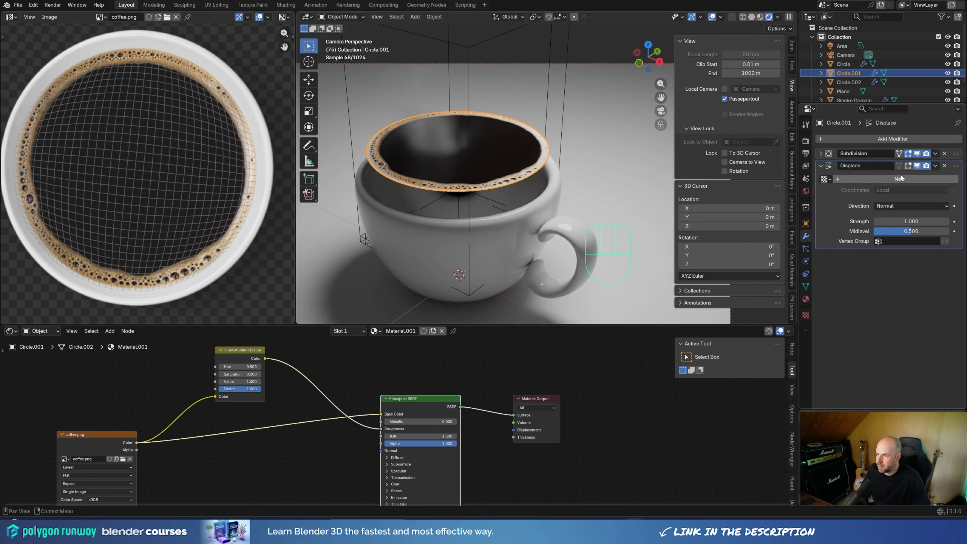
left_click(892, 206)
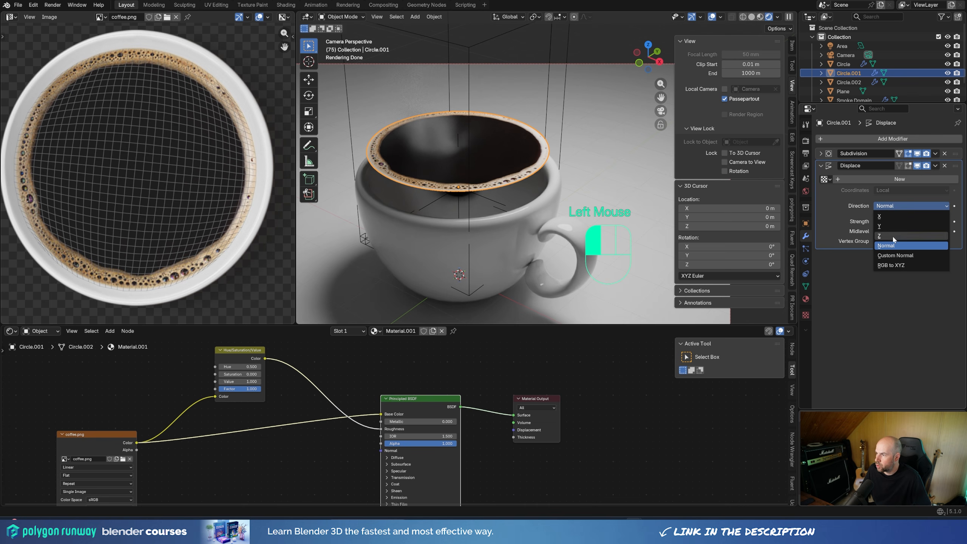
left_click(880, 235)
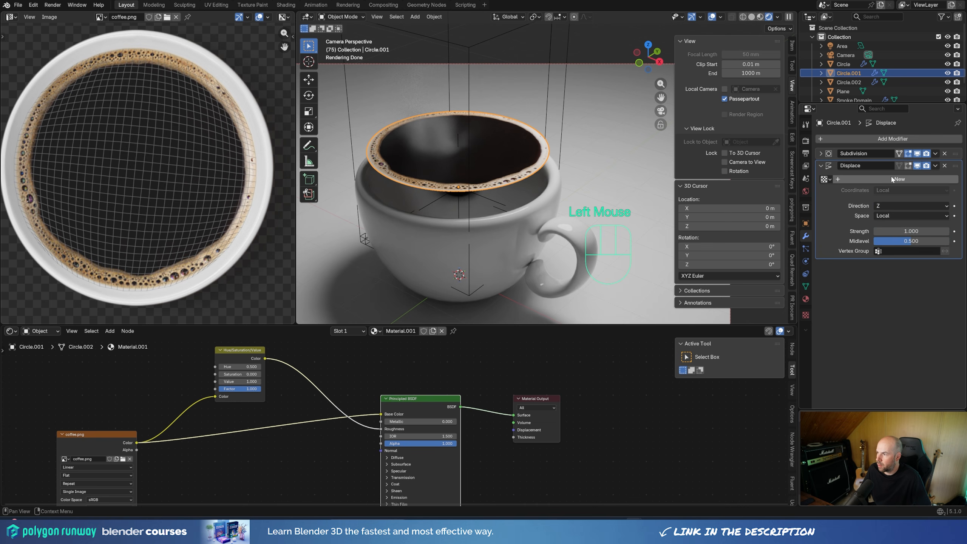
- Create a new Clouds texture for the Displace modifier and set its size to 1.98
left_click(891, 179)
left_click(954, 179)
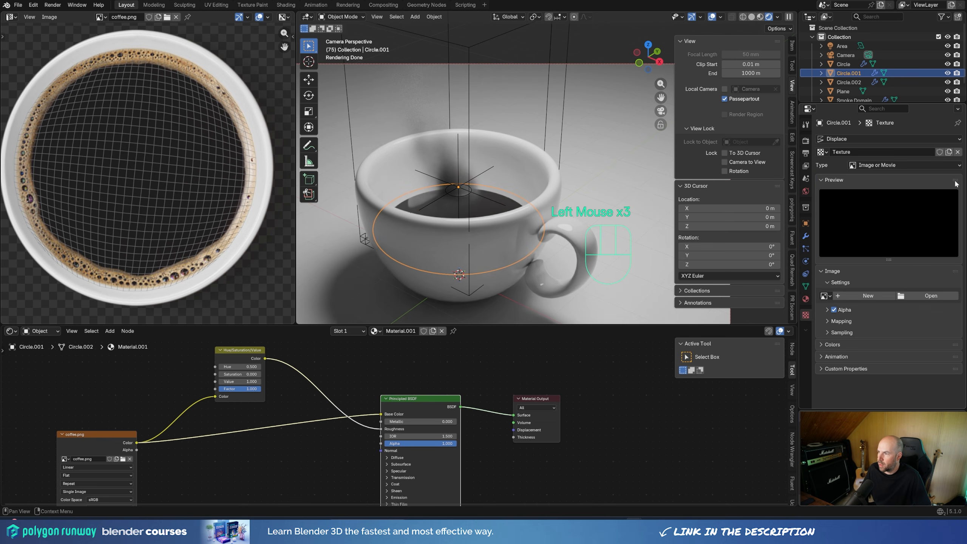
left_click(871, 166)
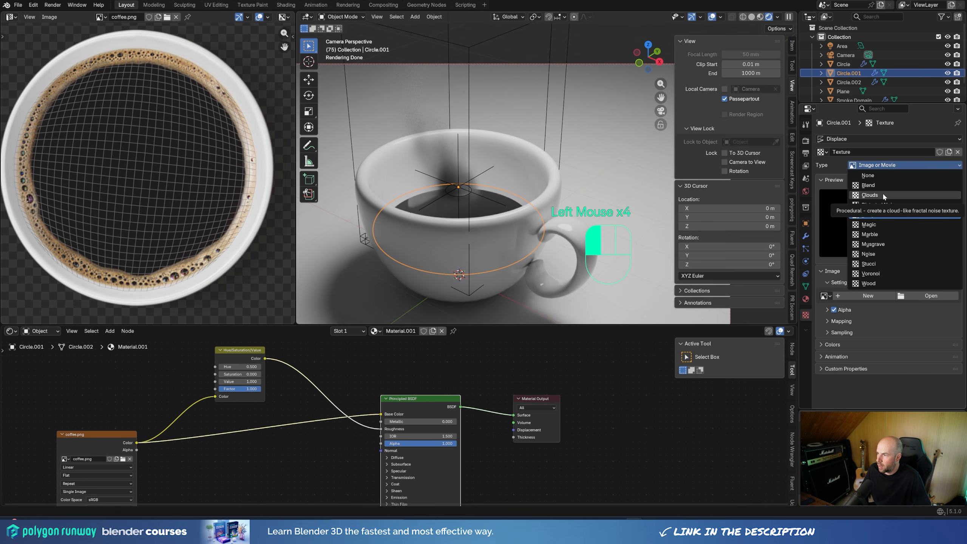
left_click(877, 192)
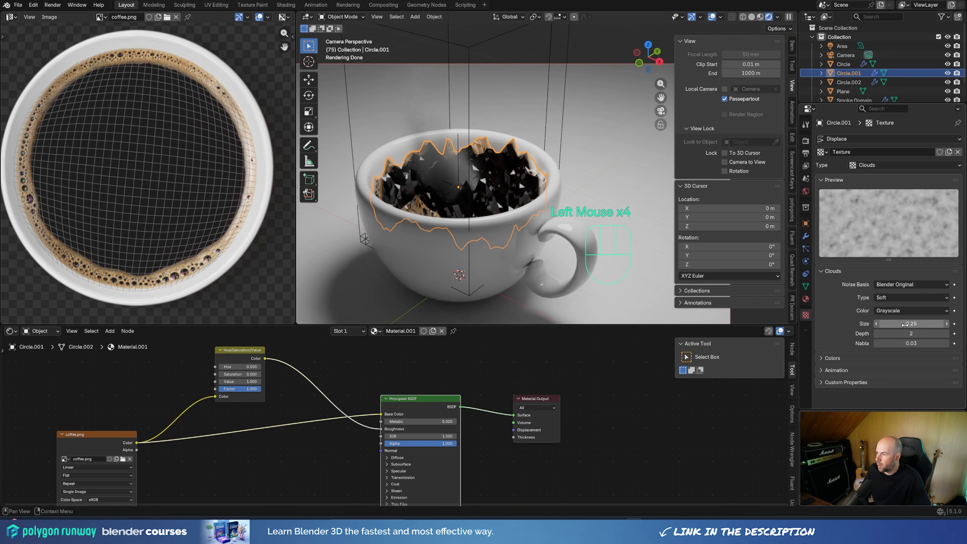
left_click_drag(911, 323, 955, 323)
- Shade the coffee liquid smooth and set its Displace strength to 0.110
scroll(526, 192, "down", 2)
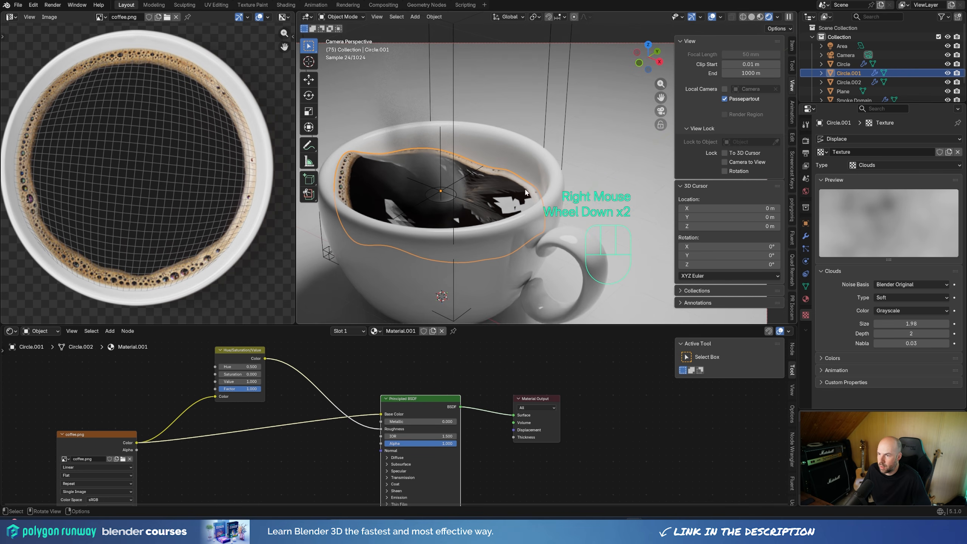
scroll(496, 204, "up", 1)
right_click(463, 200)
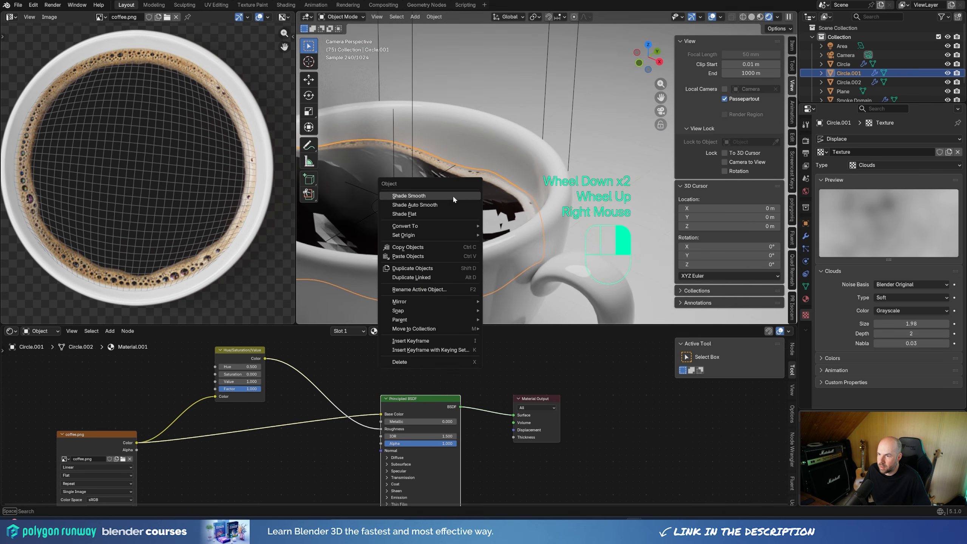
left_click(463, 201)
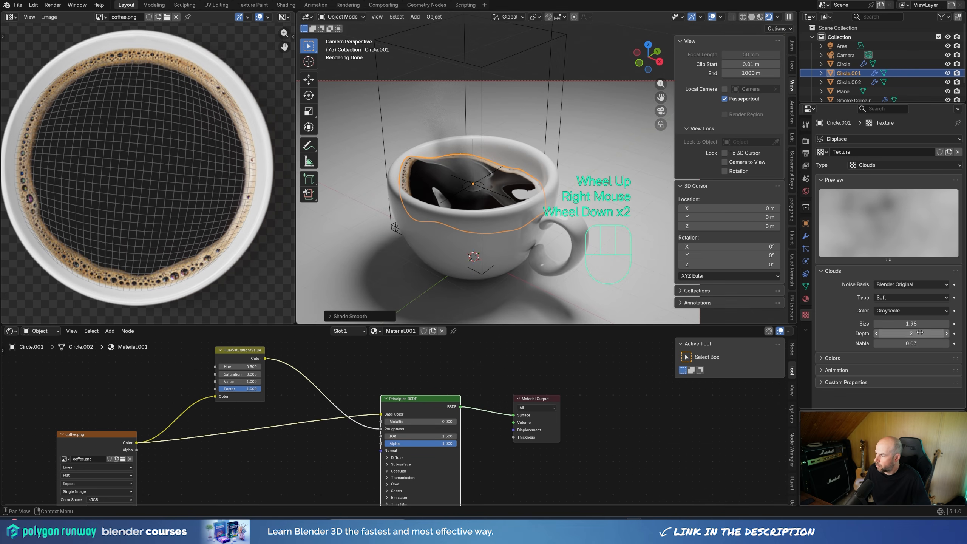
left_click(805, 235)
left_click_drag(910, 230, 875, 230)
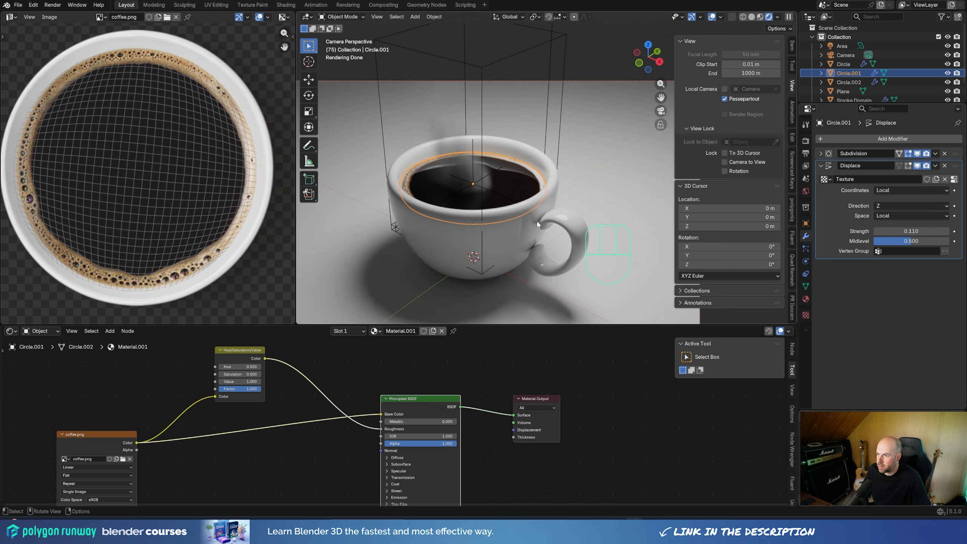
- Add a Plain Axes empty at the 3D cursor
middle_click_drag(439, 188, 482, 245)
scroll(457, 190, "up", 2)
key("shift+a")
mouse_move(481, 211)
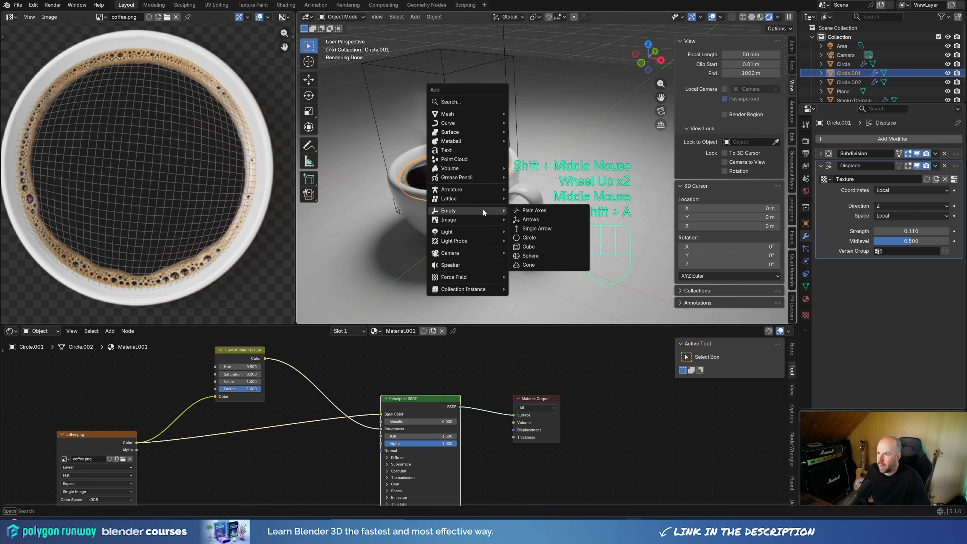
left_click(538, 212)
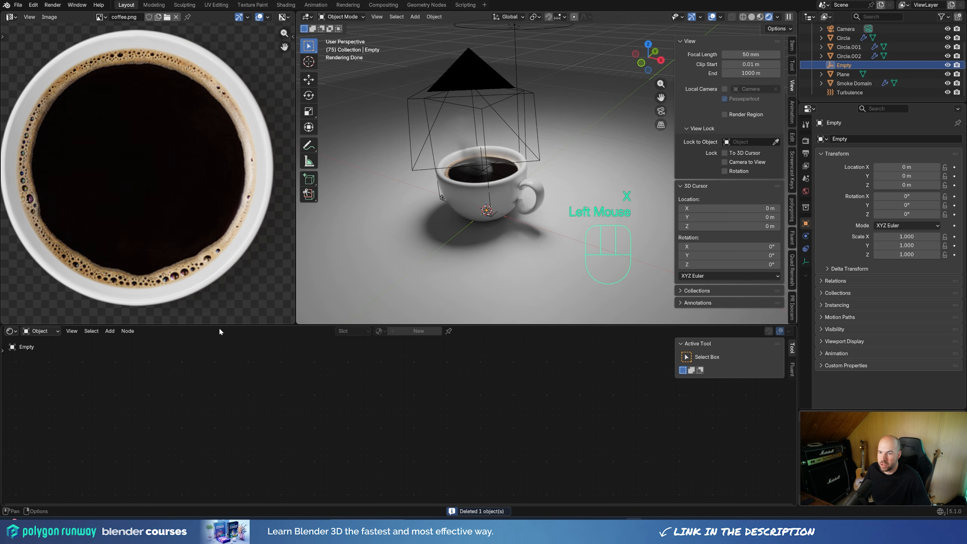
- Split off a new area above the Shader Editor and turn it into a Timeline
left_click_drag(3, 328, 5, 372)
left_click(11, 332)
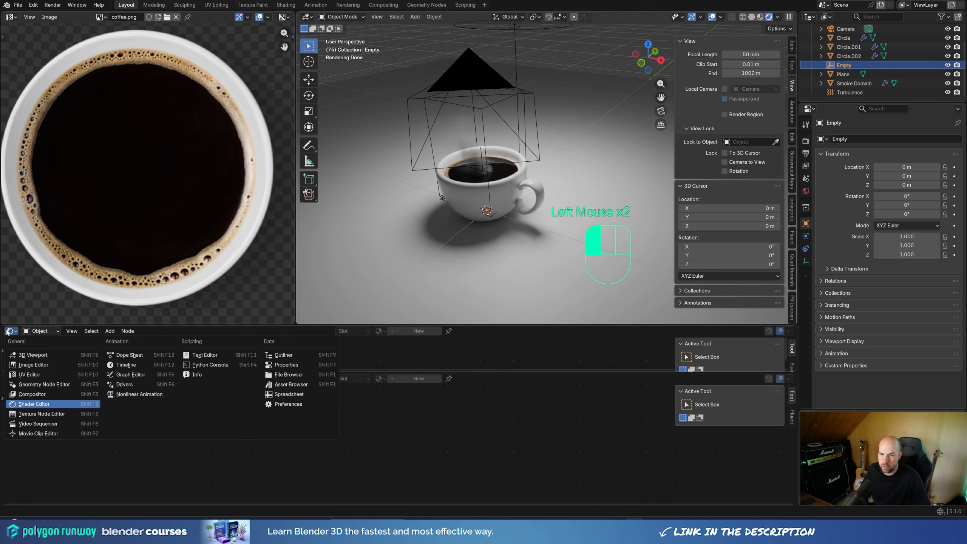
left_click(126, 364)
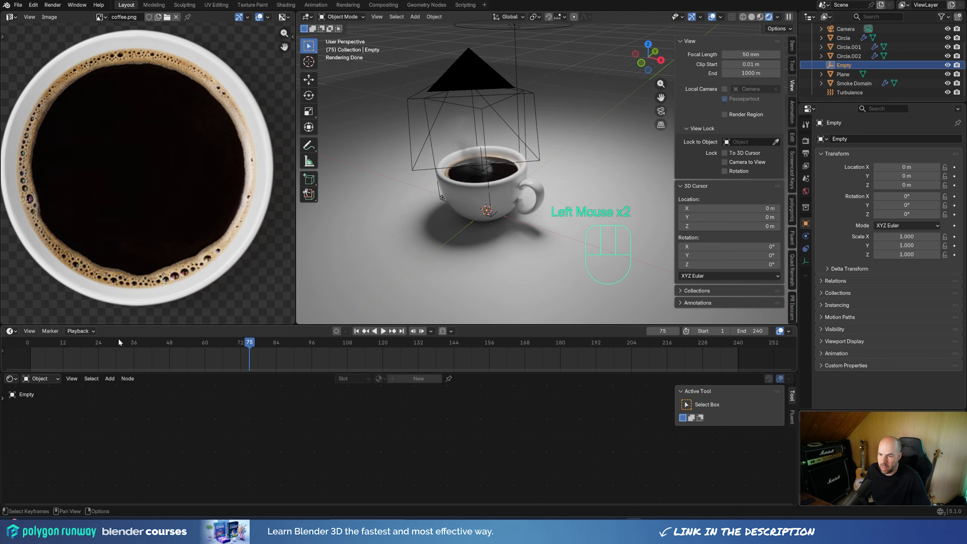
- Keyframe the empty's X location at 0 m on frame 1
left_click(31, 353)
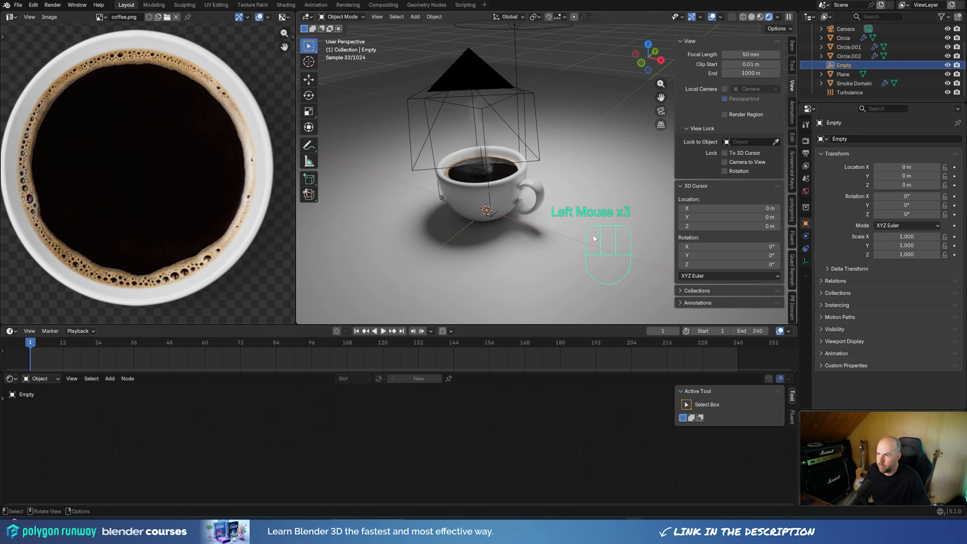
left_click(792, 46)
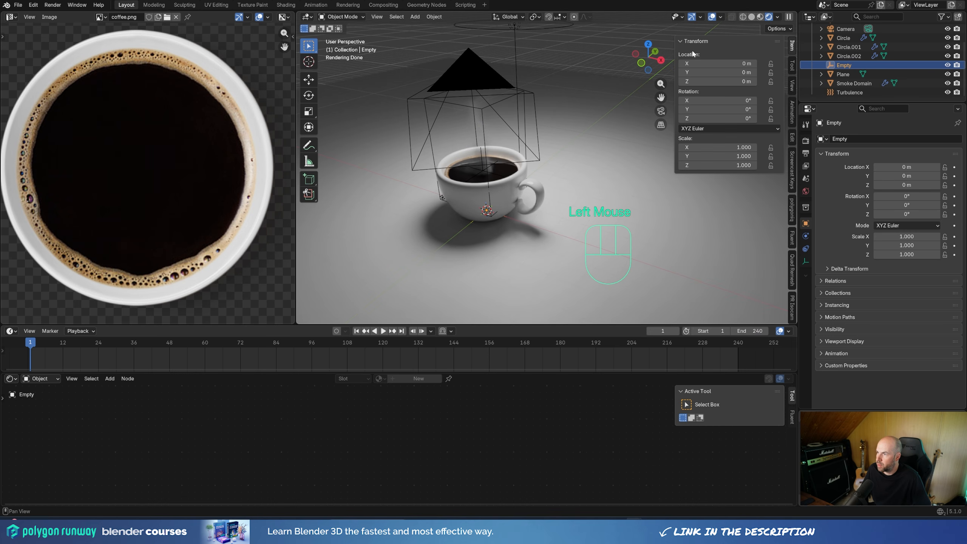
right_click(732, 62)
left_click(704, 70)
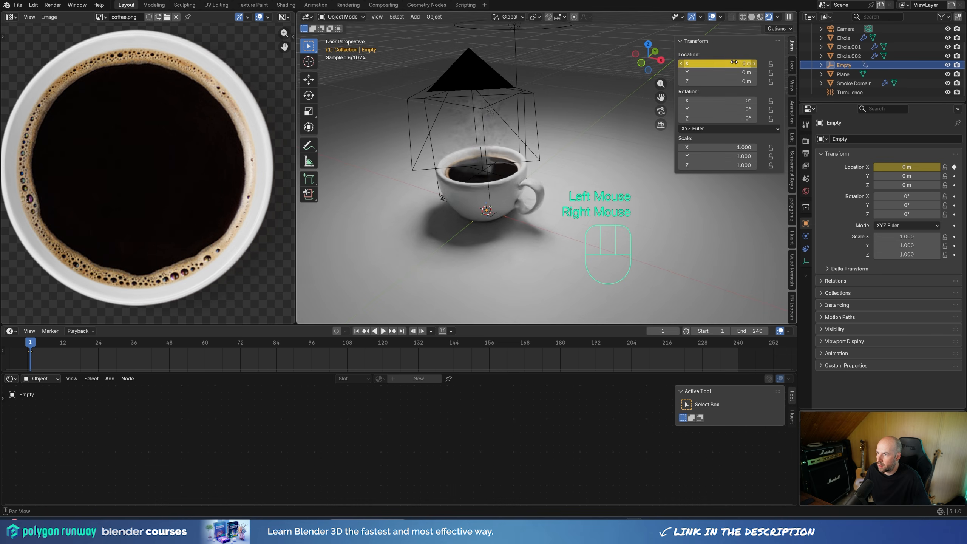
- On frame 240, move the empty about 11.669 m along X and keyframe its X location
middle_click_drag(579, 118, 471, 210)
scroll(471, 210, "down", 2)
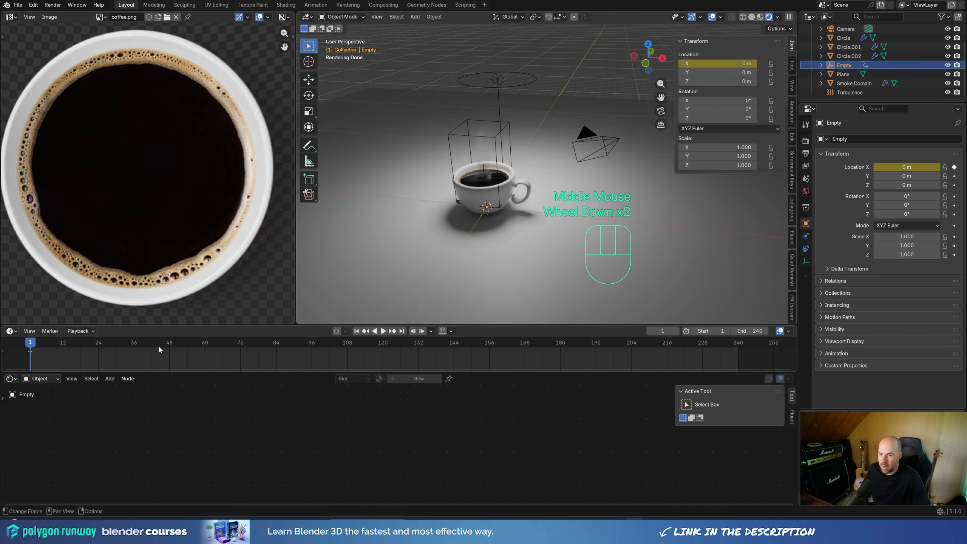
left_click_drag(159, 349, 737, 349)
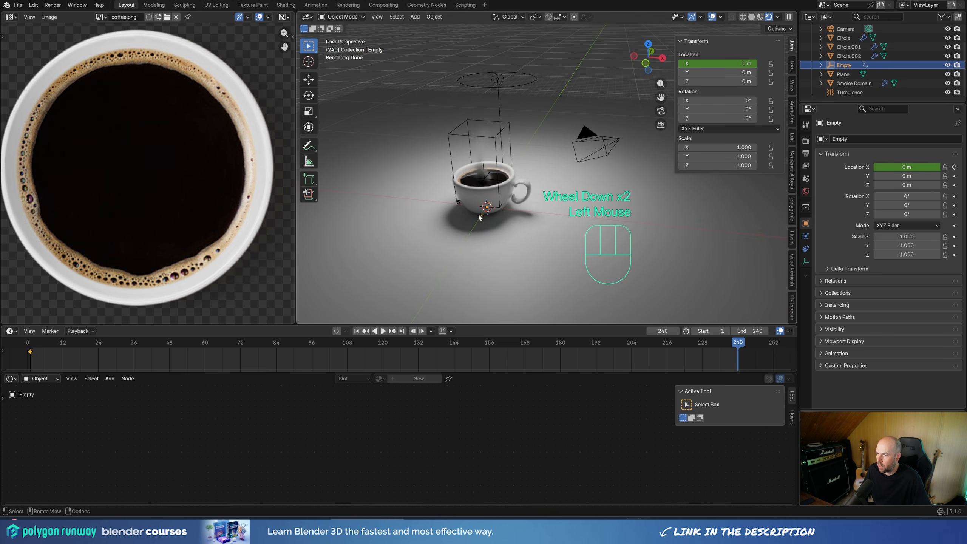
key("g")
key("x")
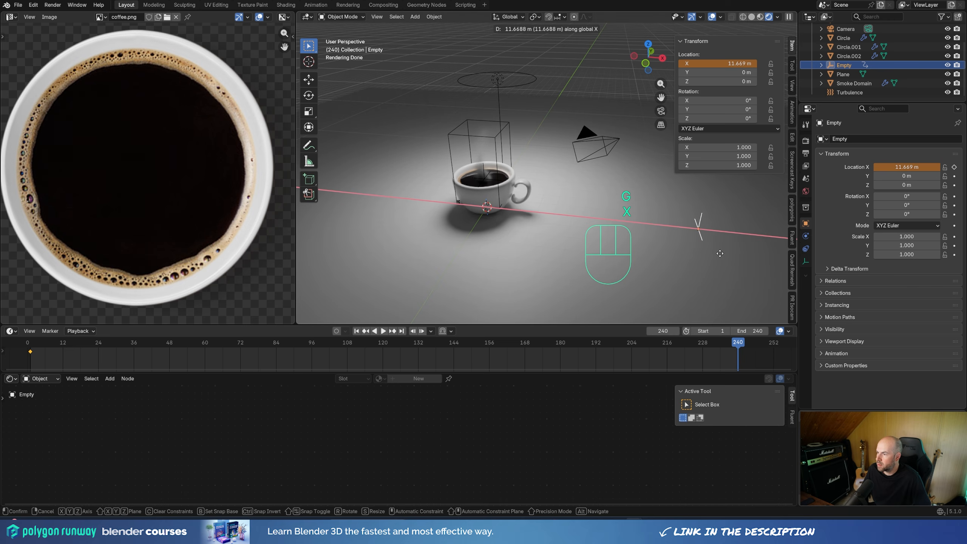
left_click(719, 253)
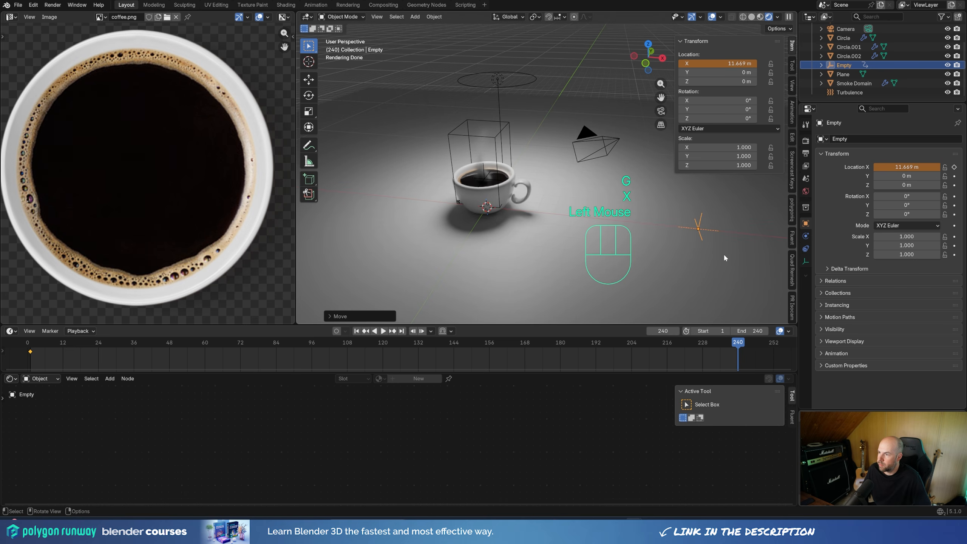
right_click(726, 63)
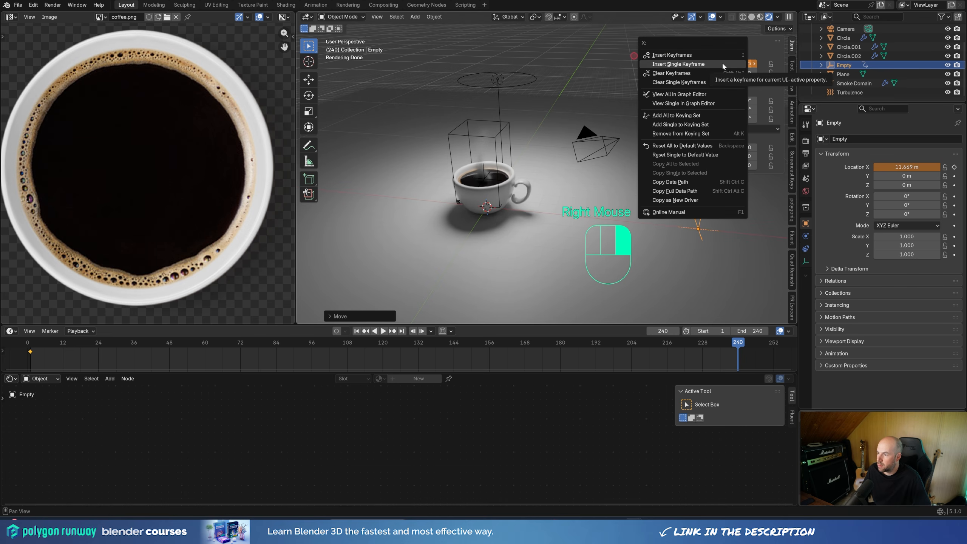
left_click(722, 63)
- Set all of the empty's keyframes to linear interpolation and preview the motion from frame 1
left_click_drag(732, 351, 79, 331)
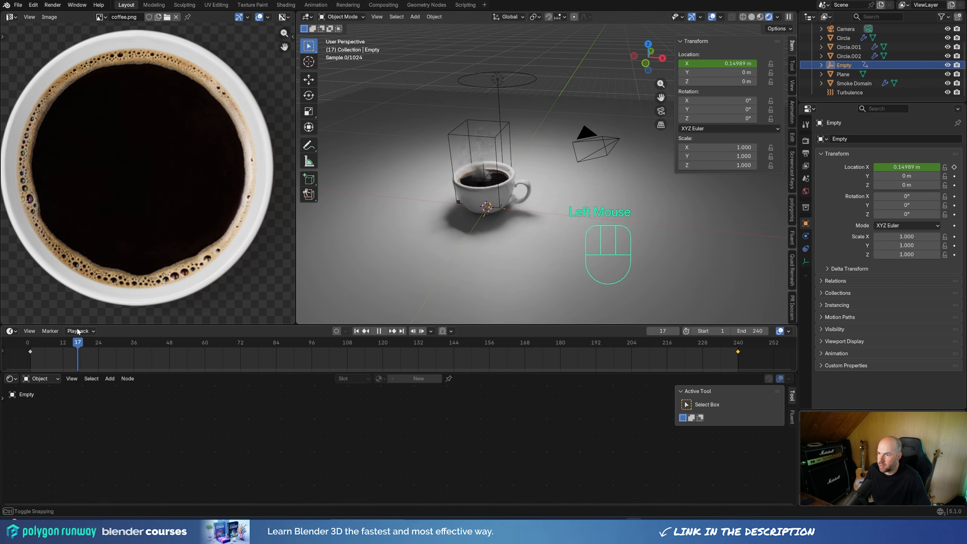
left_click_drag(320, 348, 321, 348)
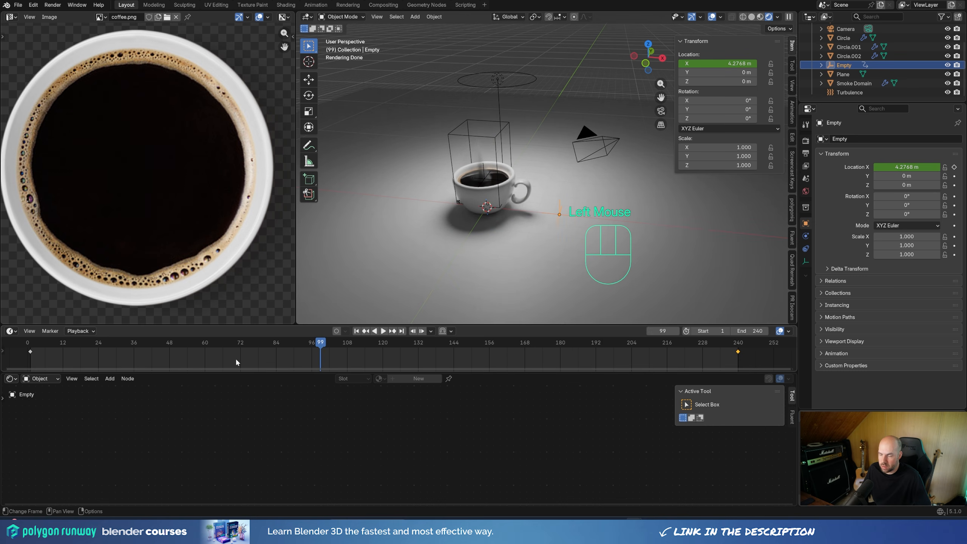
key("a")
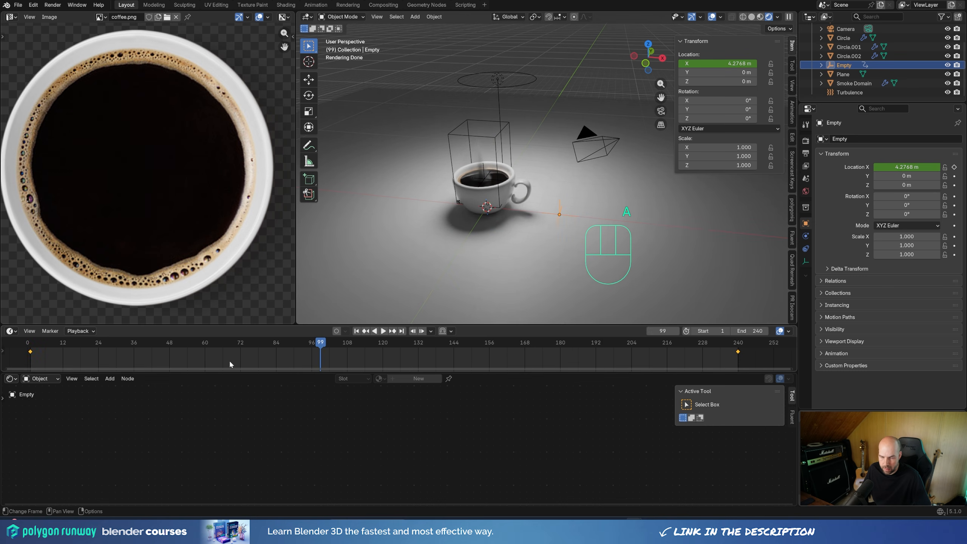
key("t")
left_click(49, 384)
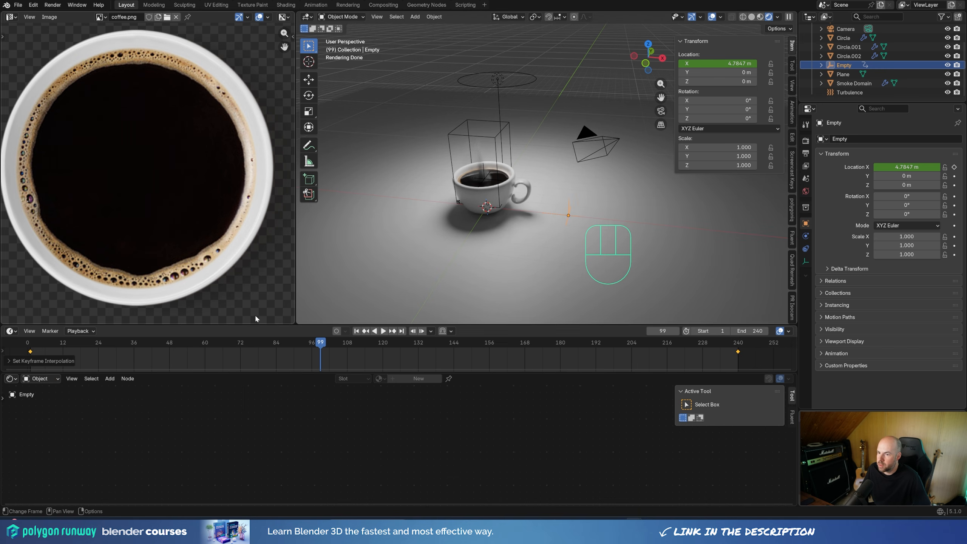
left_click(31, 343)
key("space")
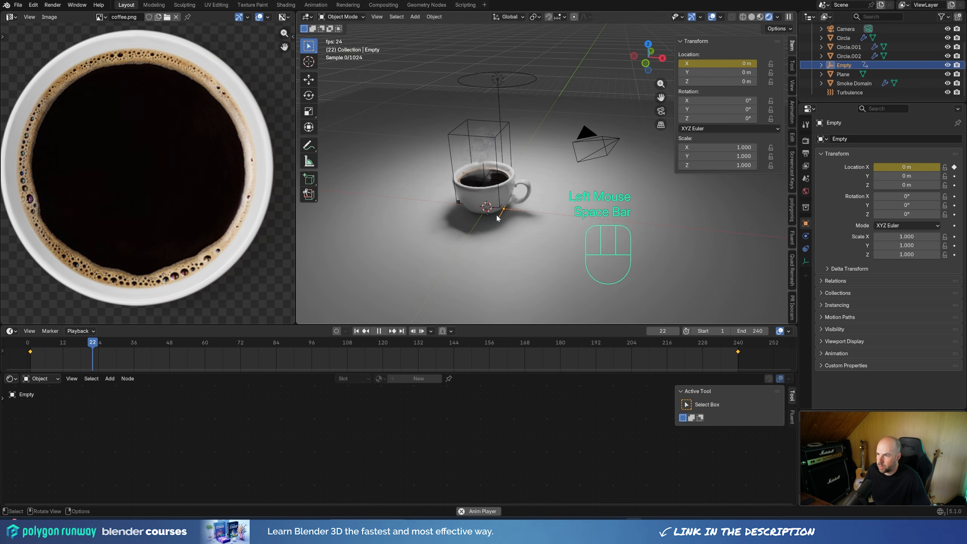
key("space")
left_click(33, 344)
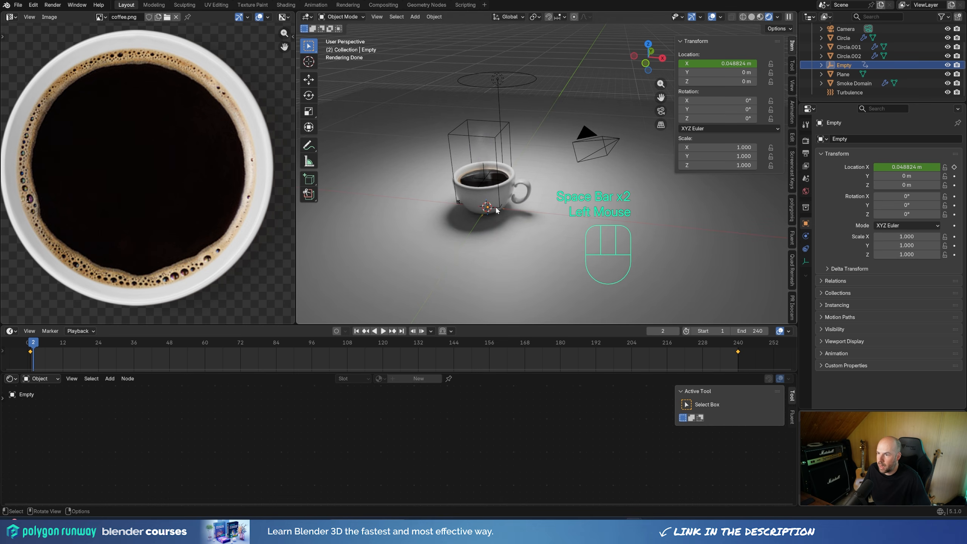
- Set the coffee liquid's Displace coordinates to Object and choose Empty as the reference object
scroll(452, 175, "up", 2)
middle_click_drag(451, 175, 506, 183, "shift")
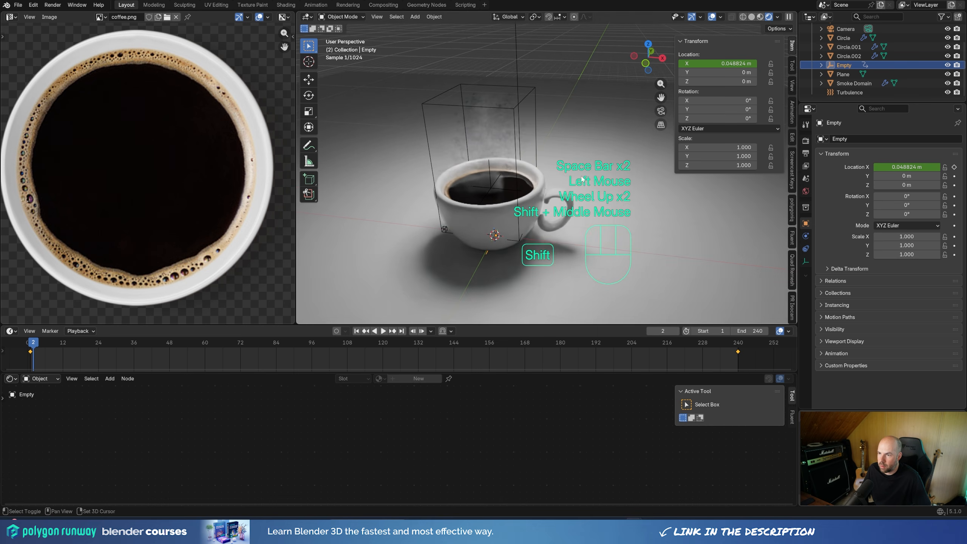
double_click(525, 186)
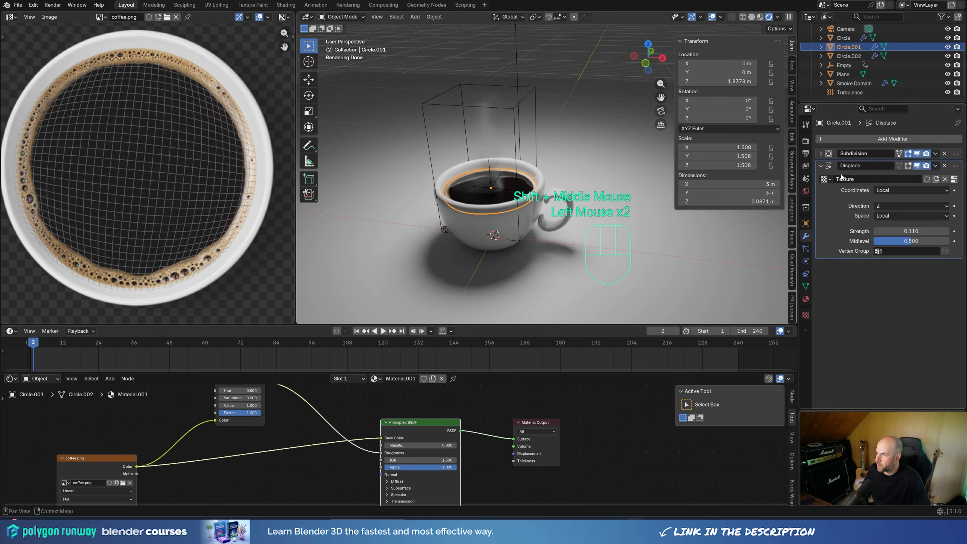
left_click(888, 191)
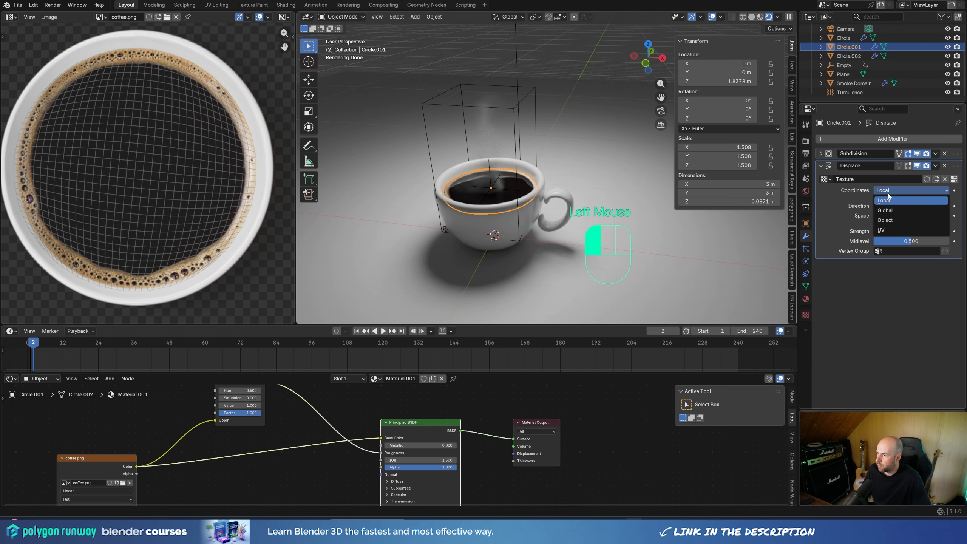
left_click(888, 221)
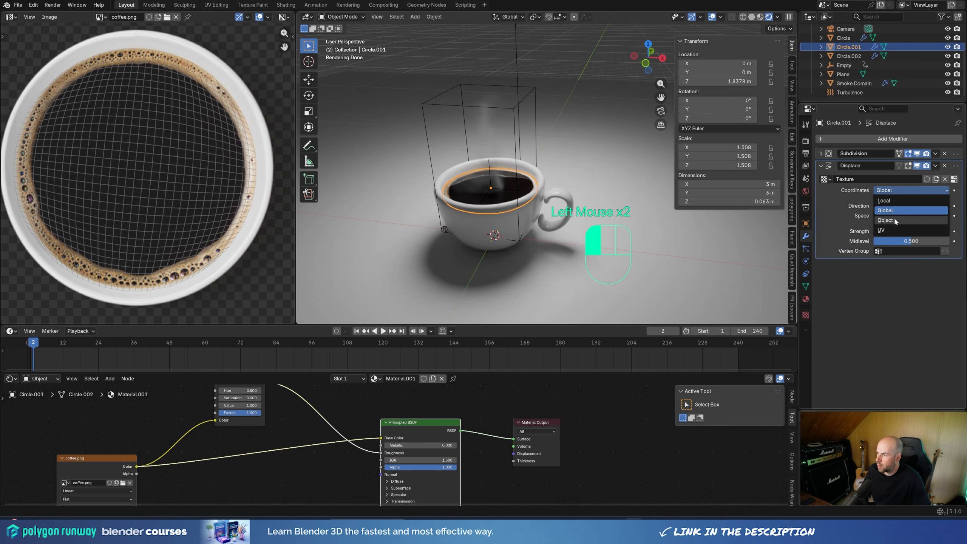
left_click(916, 199)
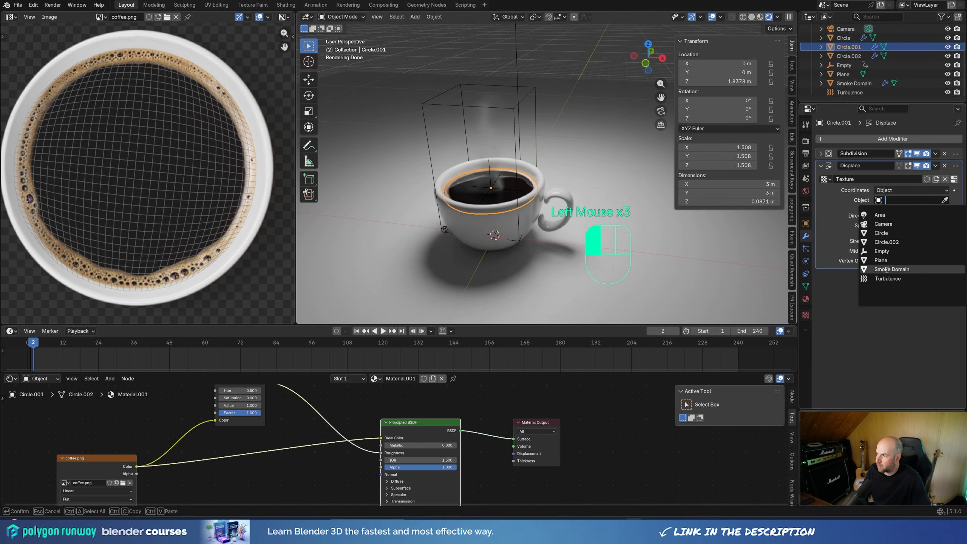
left_click(881, 251)
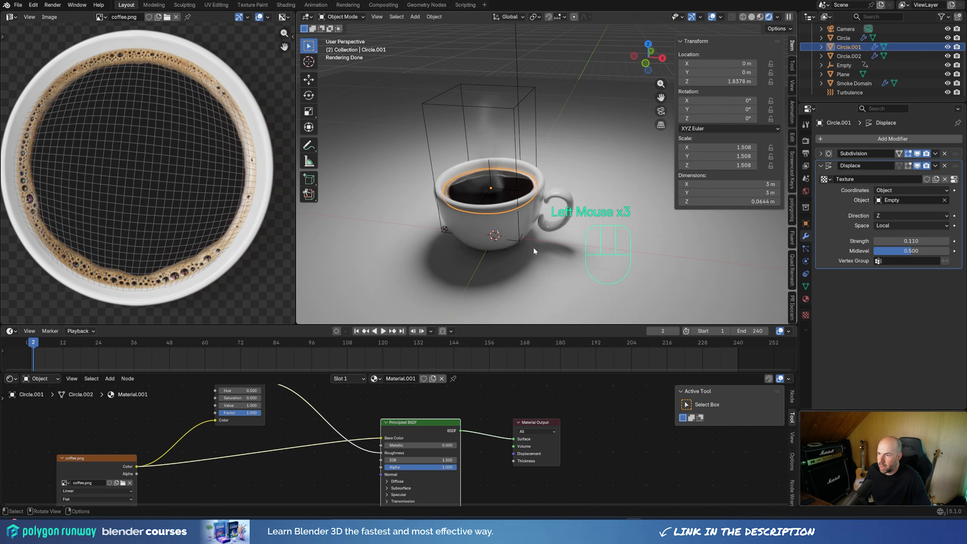
- Play the animation to check the moving coffee surface and set the Displace strength to 0.08
key("space")
scroll(429, 234, "up", 4)
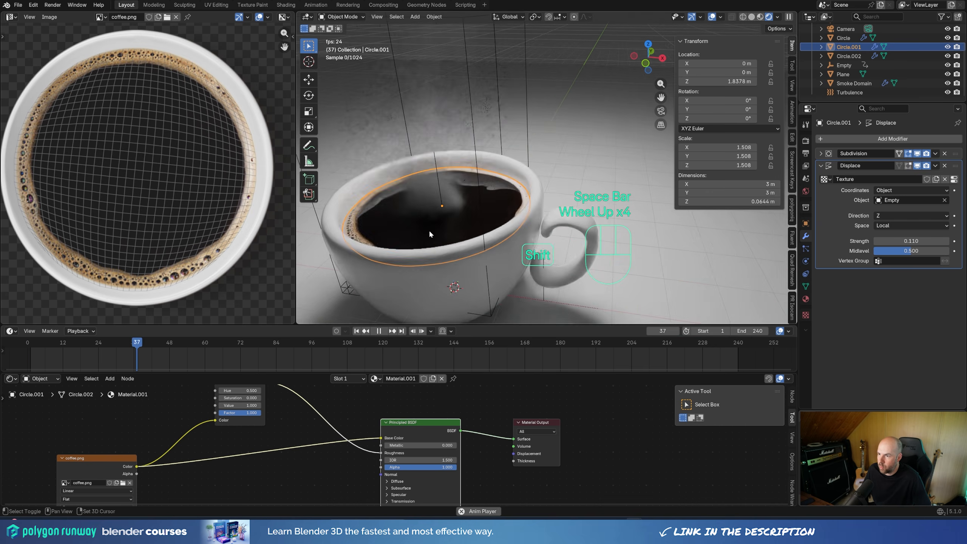
middle_click_drag(429, 230, 493, 185, "shift")
scroll(492, 184, "up", 1)
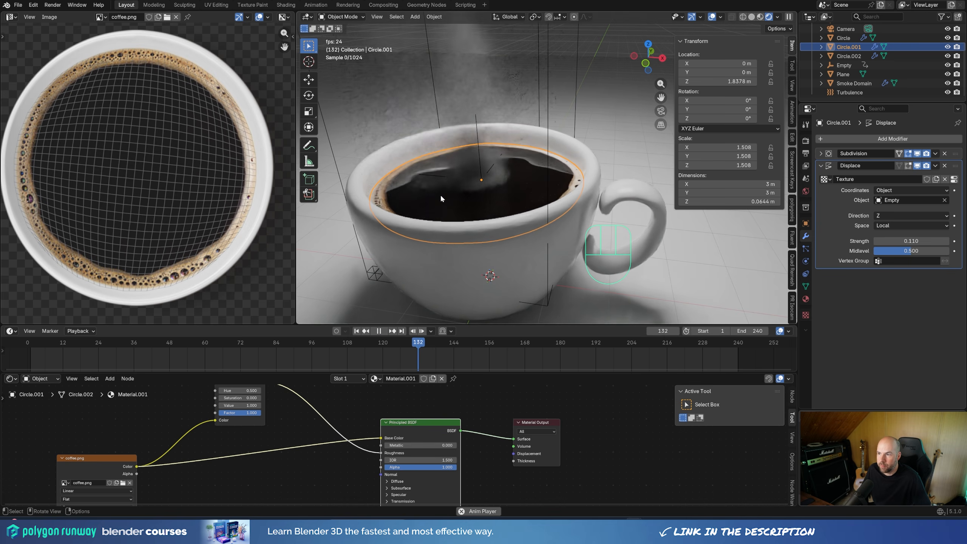
mouse_move(439, 193)
middle_mouse_down()
mouse_move(479, 176)
mouse_move(438, 178)
middle_mouse_up()
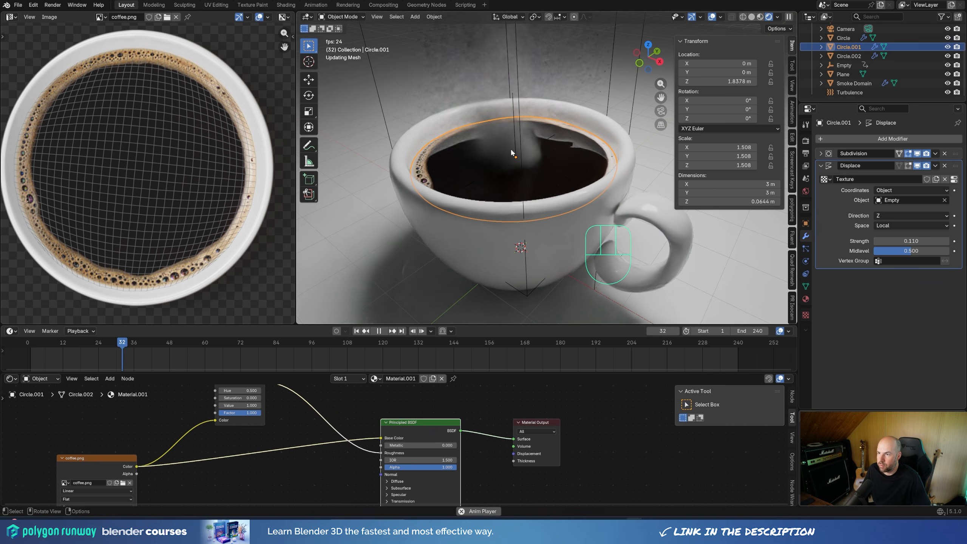
key("space")
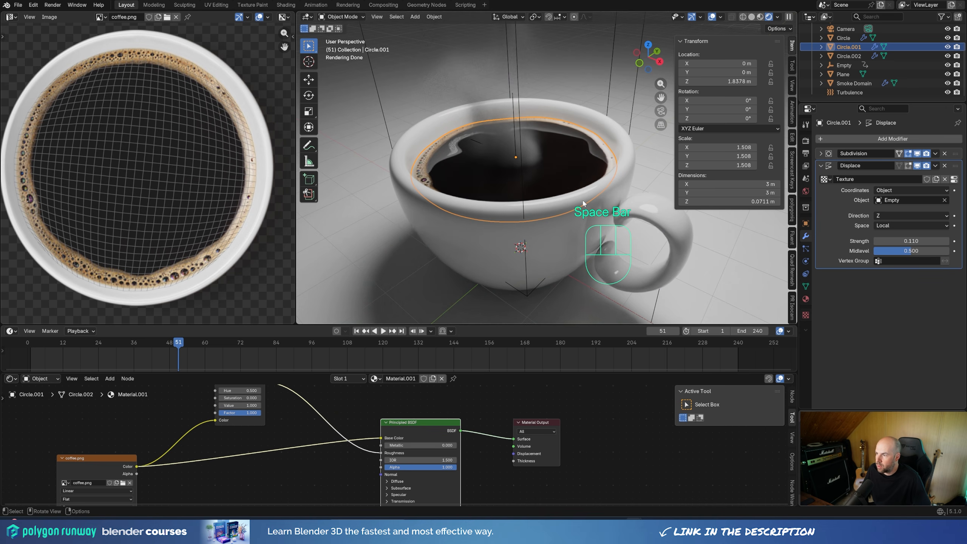
left_click(915, 242)
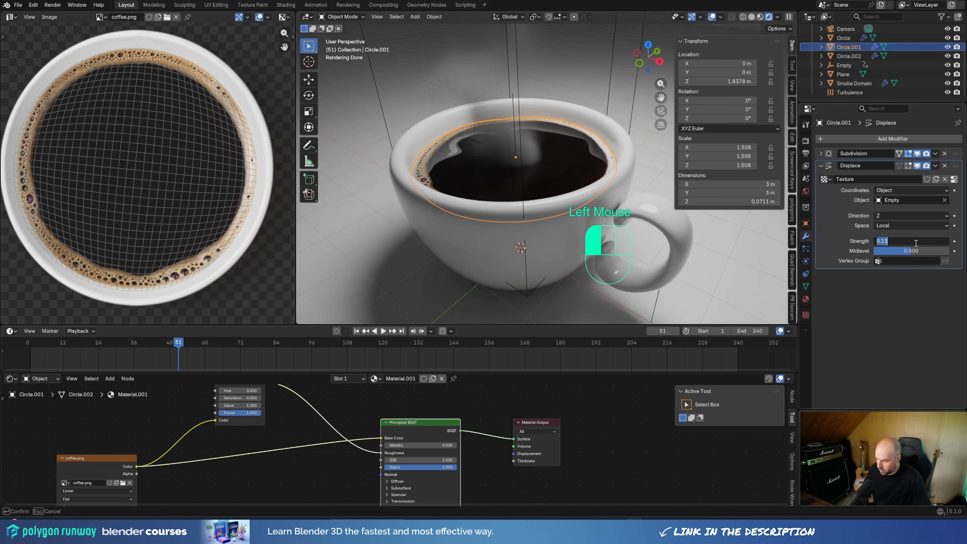
type("0.08")
key("Return")
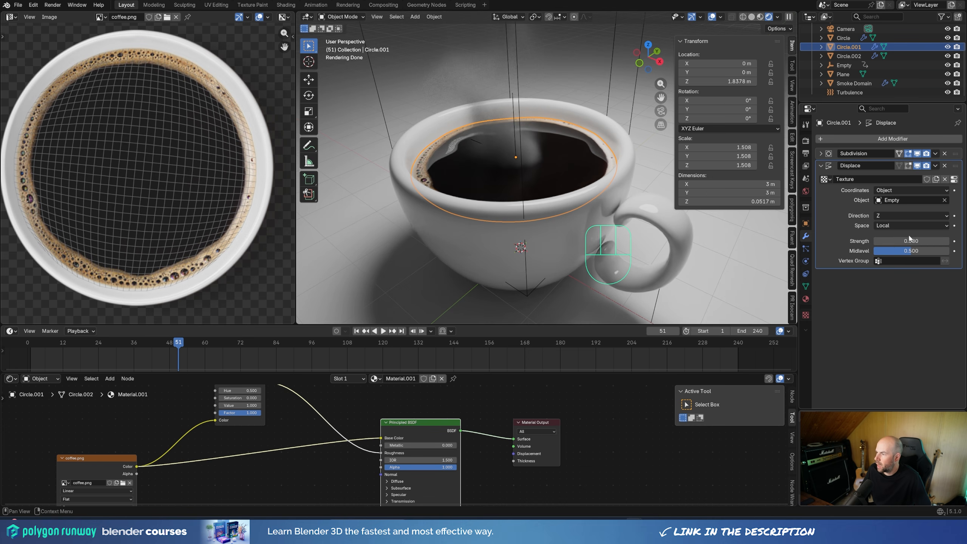
- Select the empty, hide the viewport sidebar and scale the empty uniformly down to about 0.348
scroll(521, 236, "down", 3)
middle_click_drag(521, 236, 538, 267)
left_click(532, 261)
middle_click_drag(466, 245, 602, 187, "shift")
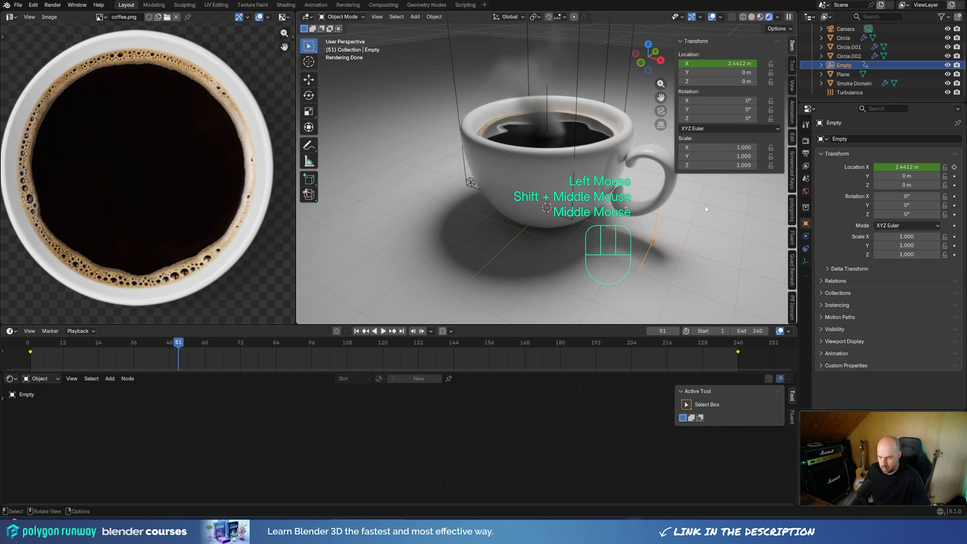
key("n")
middle_click_drag(705, 210, 625, 229, "shift")
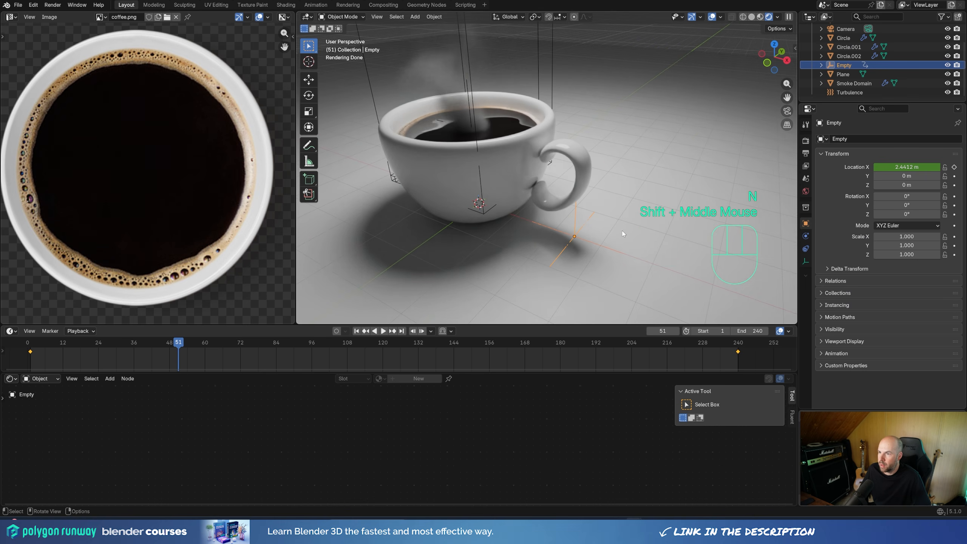
key("s")
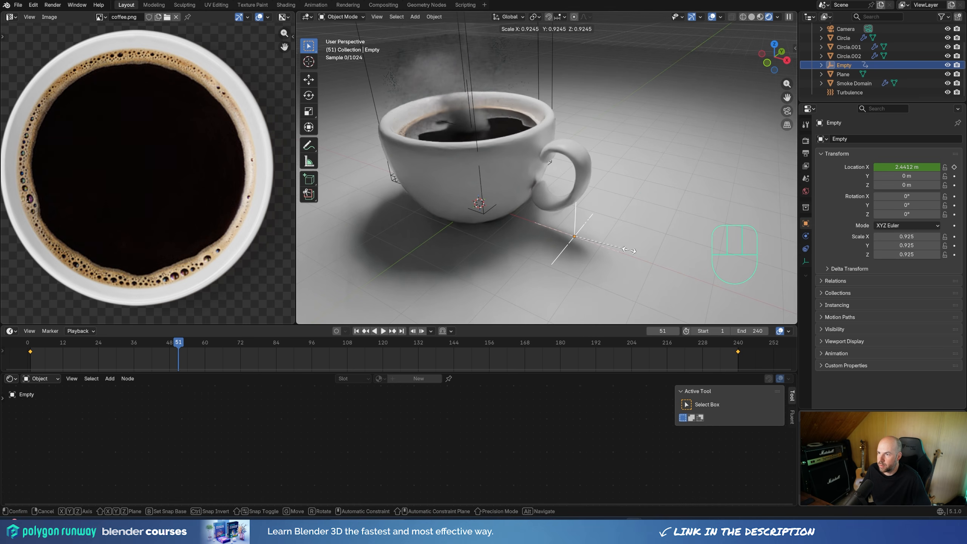
left_click(589, 247)
- Try shrinking the empty uniformly to about 0.055 and enlarging it again to compare the coffee surface displacement in solid view
mouse_move(518, 159)
middle_mouse_down("shift")
mouse_move(497, 135)
mouse_move(557, 191)
mouse_move(549, 151)
middle_mouse_up("shift")
key("z")
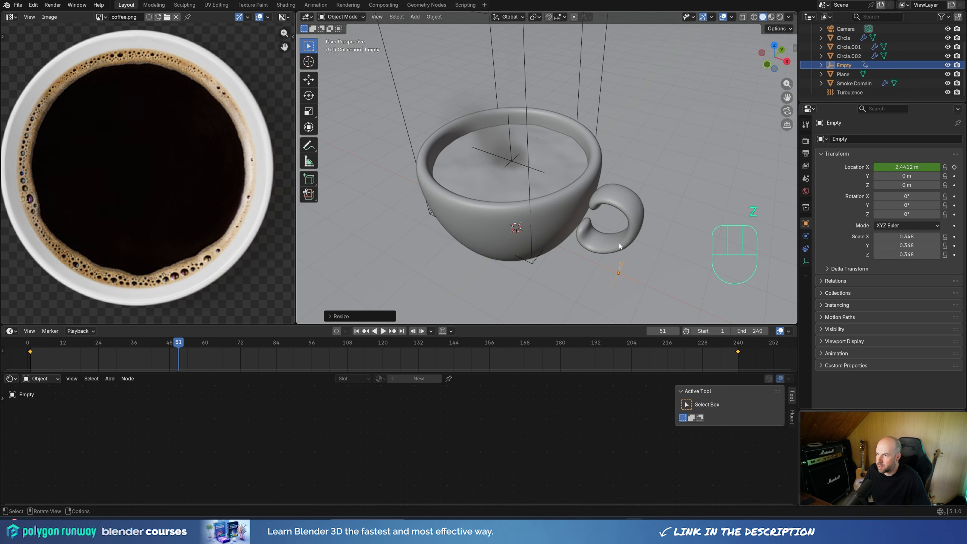
middle_click_drag(619, 245, 570, 238)
middle_click_drag(639, 245, 631, 214)
key("s")
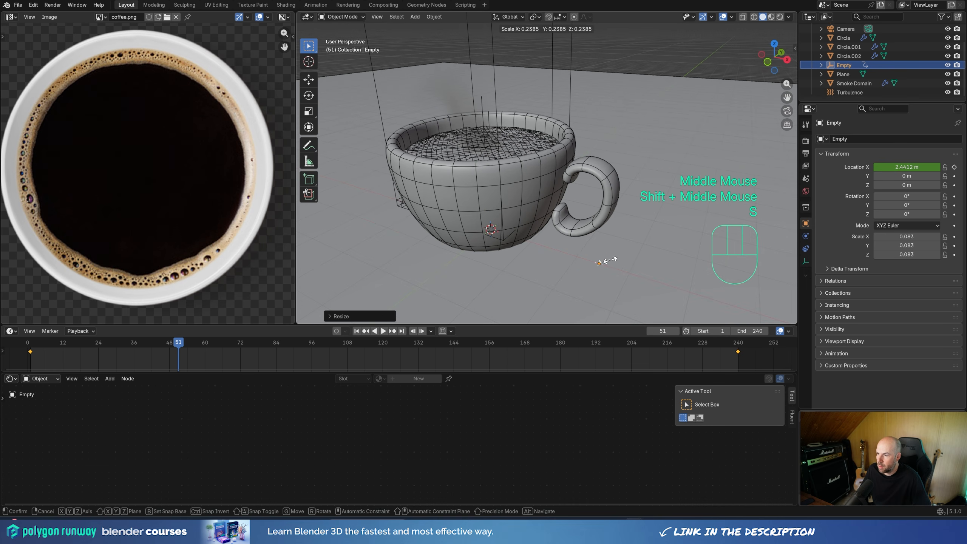
left_click(602, 262)
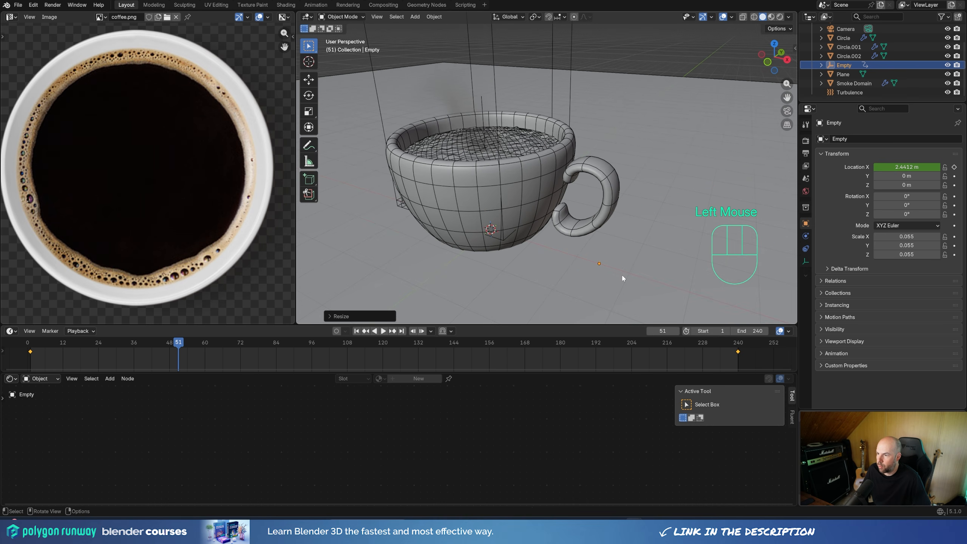
key("s")
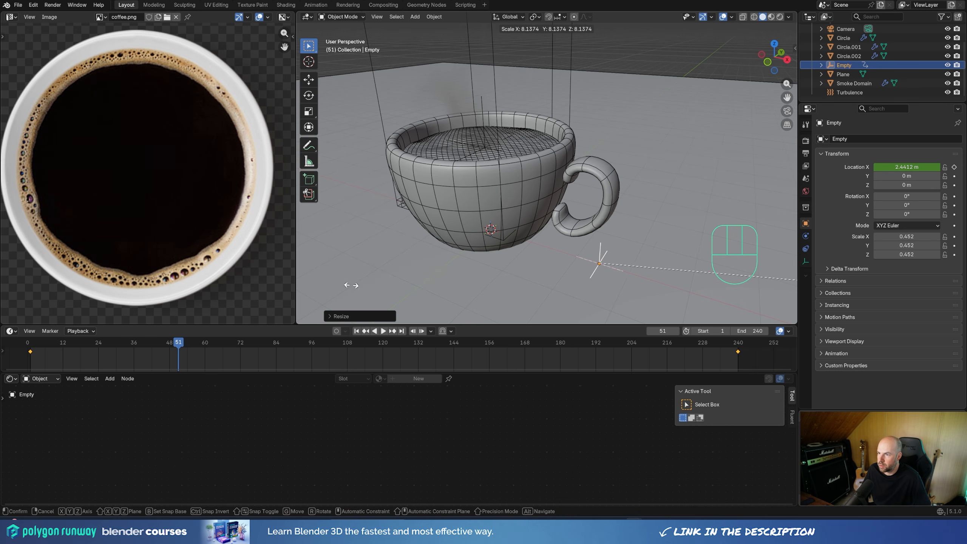
left_click(489, 267)
- Reset the empty's scale and enlarge it uniformly to about 1.636
key("alt+s")
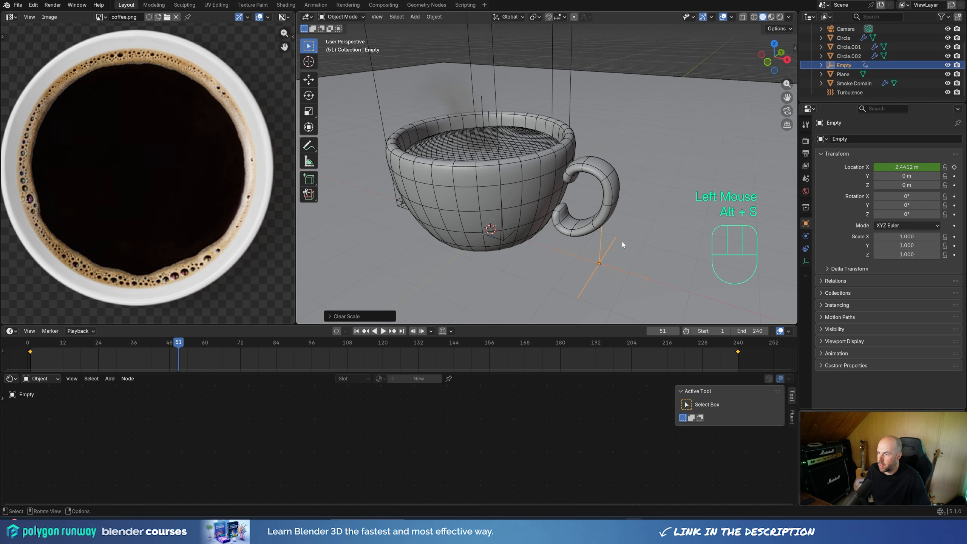
key("s")
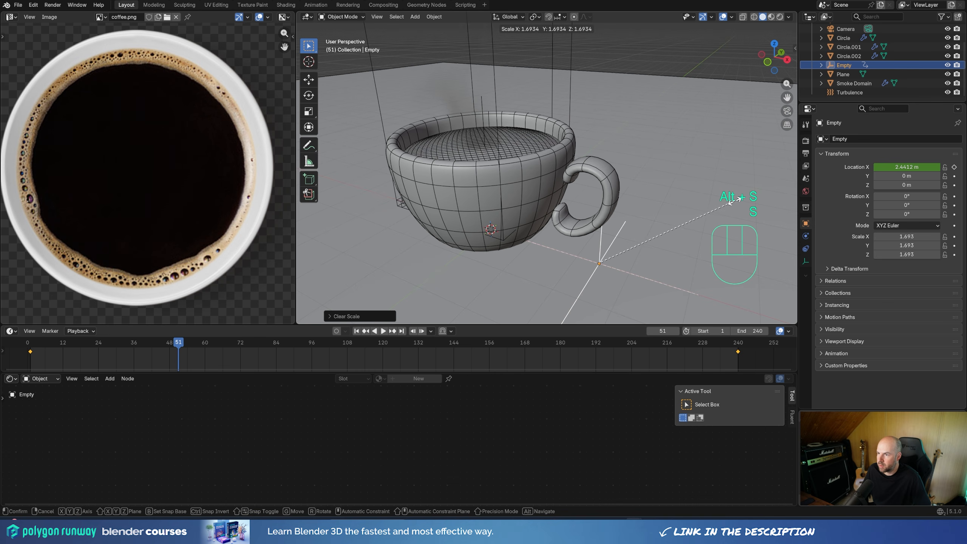
left_click(730, 202)
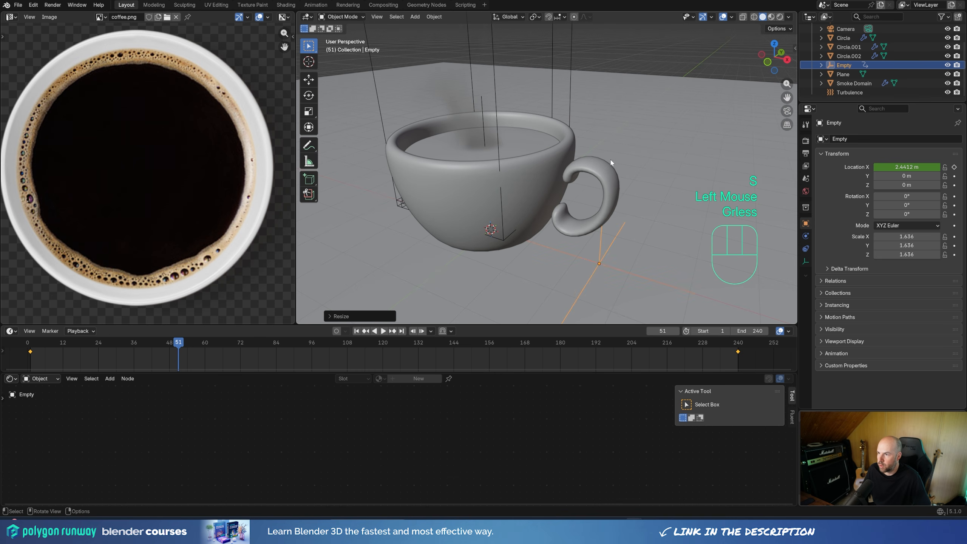
- Play the animation in rendered view to check the moving coffee surface
key("z")
key("space")
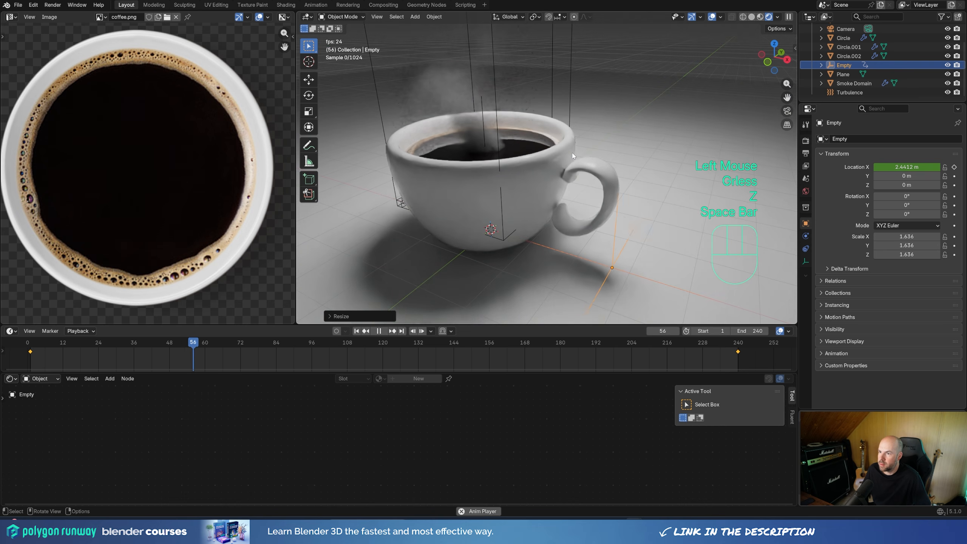
mouse_move(603, 141)
middle_mouse_down("shift")
mouse_move(606, 163)
mouse_move(474, 153)
middle_mouse_up("shift")
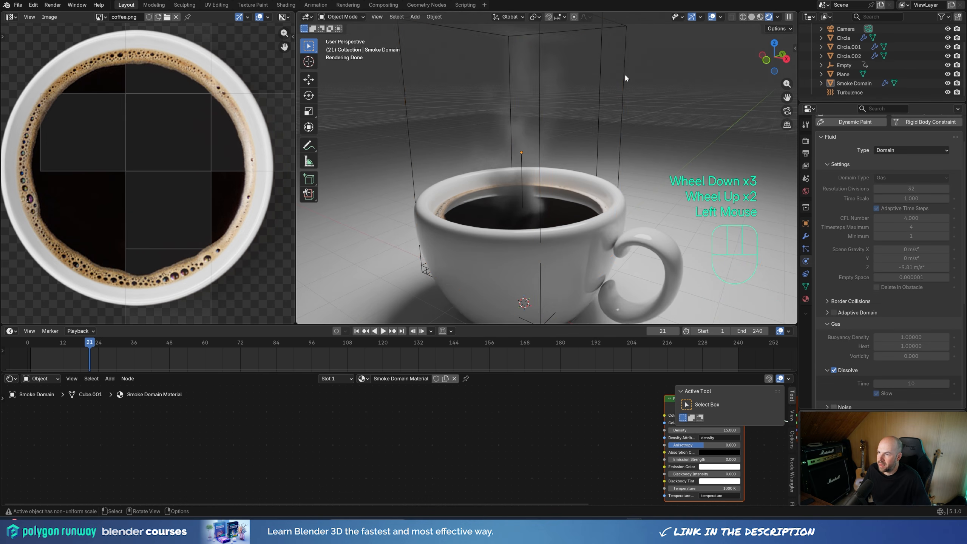
- Free the Smoke Domain's baked cache and rebake the whole simulation with a gas Dissolve time of 7
left_click(623, 74)
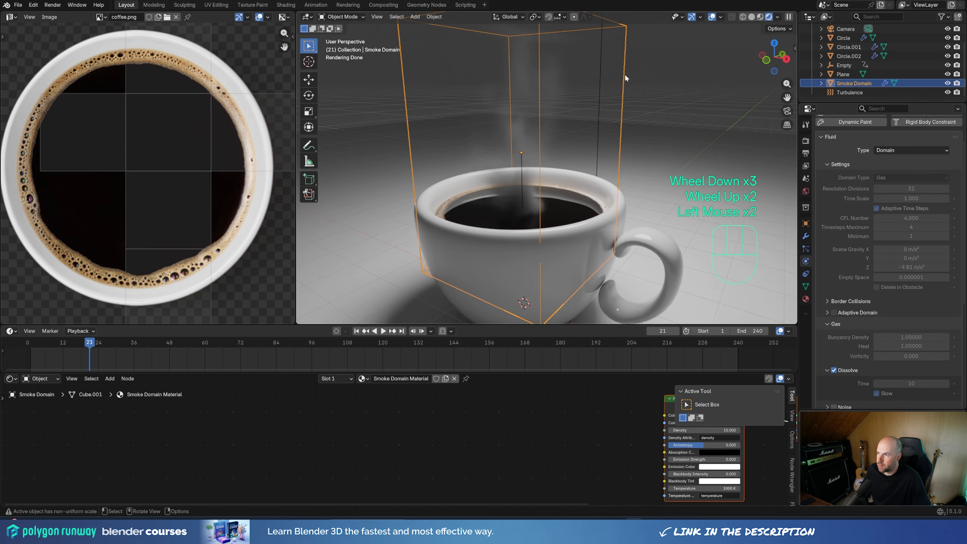
scroll(833, 276, "down", 3)
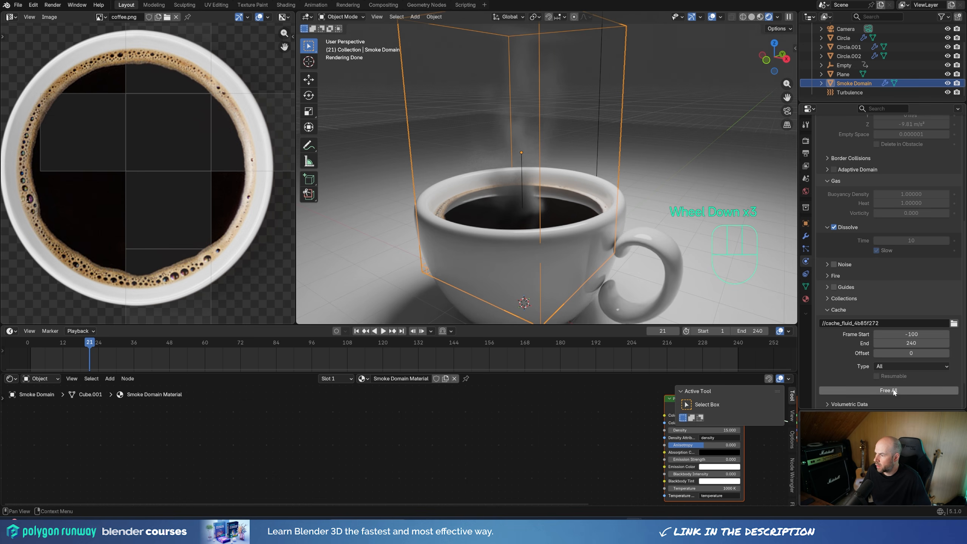
left_click(888, 391)
double_click(912, 241)
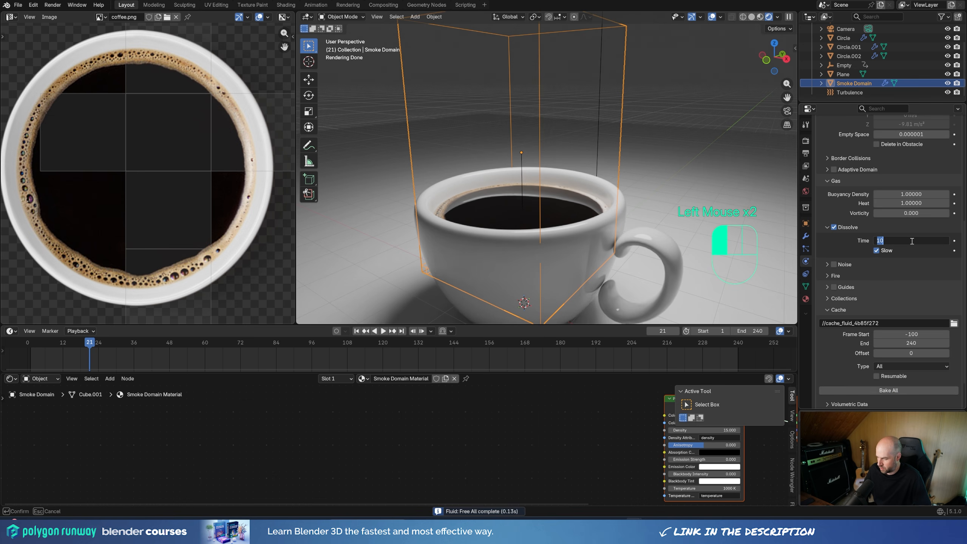
type("7")
key("Return")
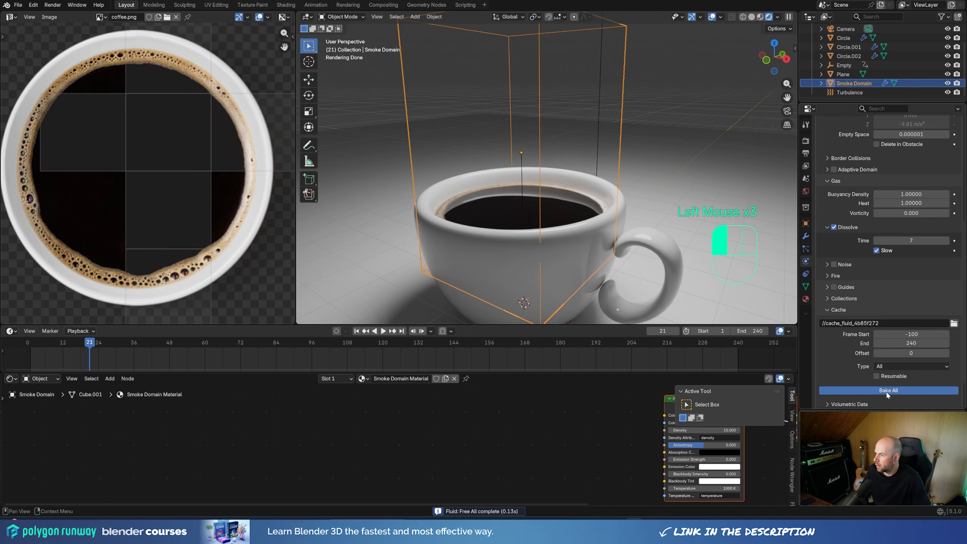
left_click(886, 391)
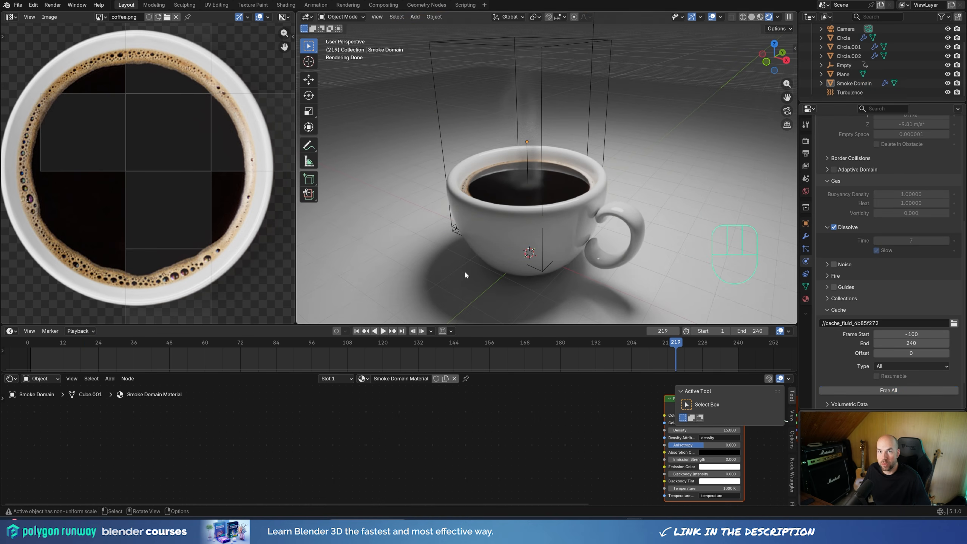
- Switch the node editor area to the Asset Browser and show the indoor Natural Light HDRIs
left_click(666, 154)
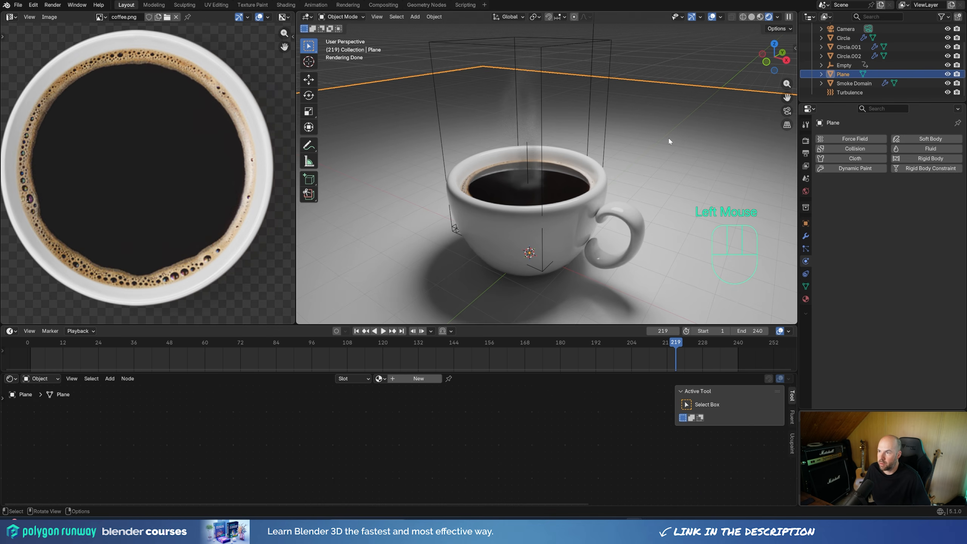
left_click(12, 379)
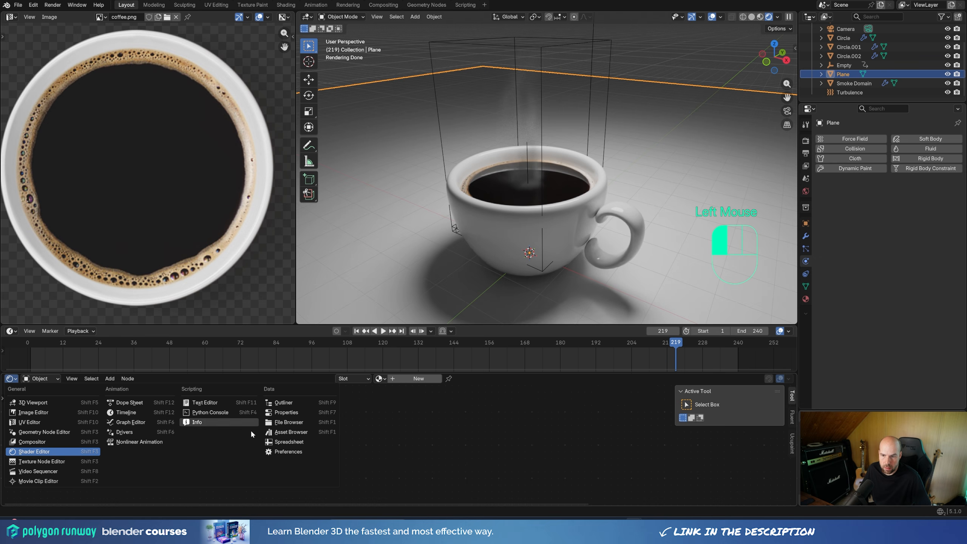
left_click(291, 432)
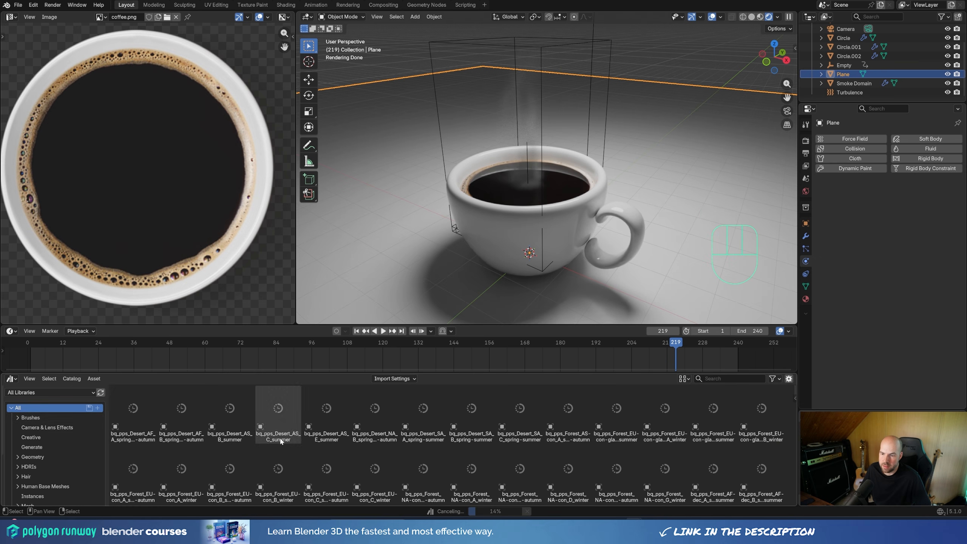
left_click(39, 468)
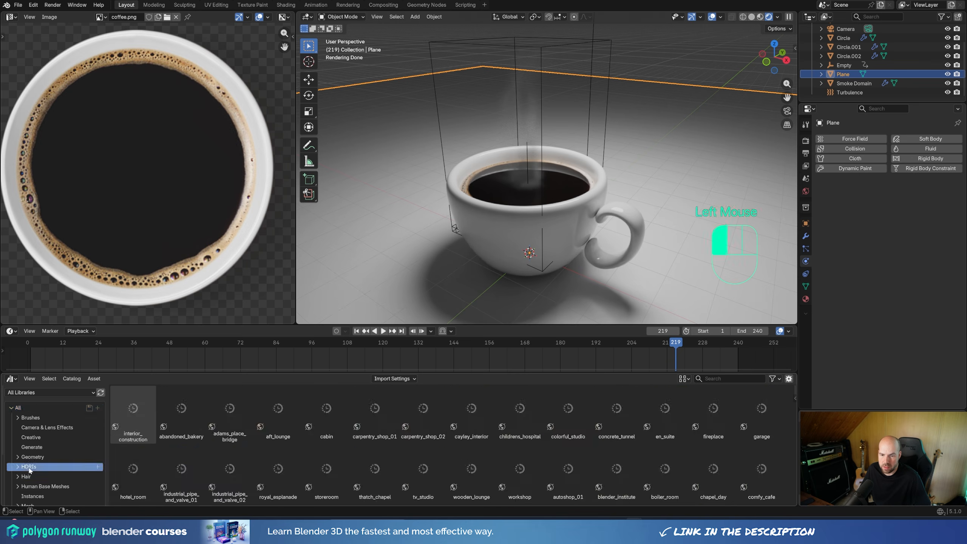
scroll(328, 426, "up", 1)
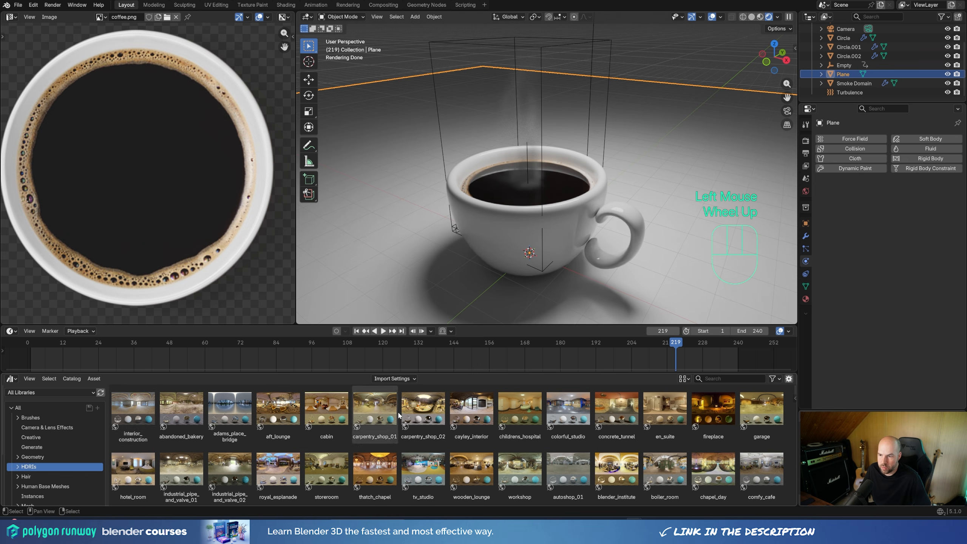
left_click(18, 467)
scroll(44, 455, "down", 2)
scroll(59, 444, "up", 1)
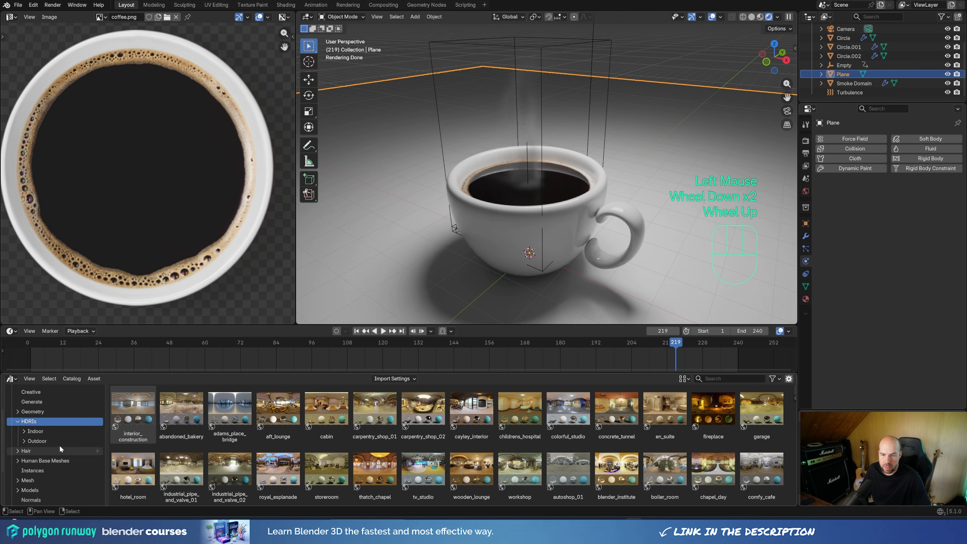
left_click(24, 432)
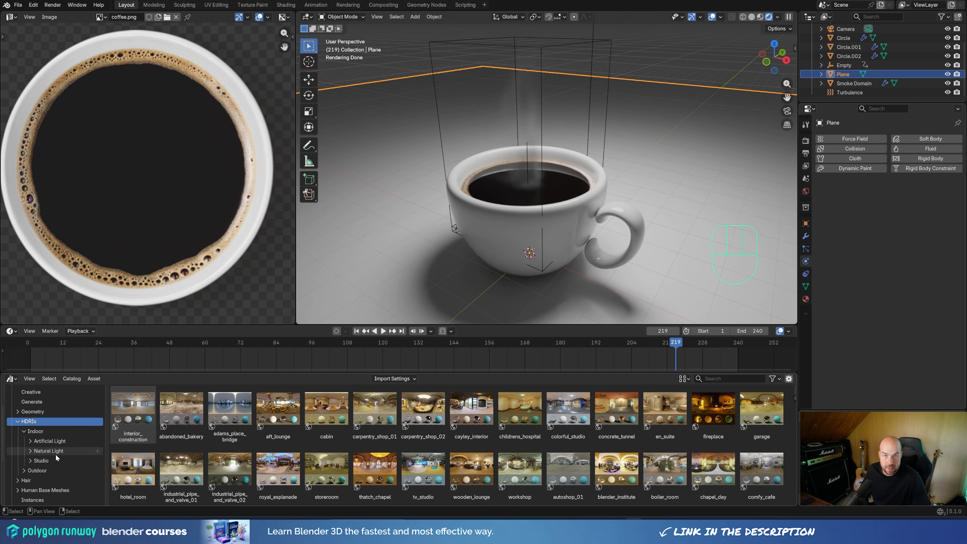
left_click(30, 450)
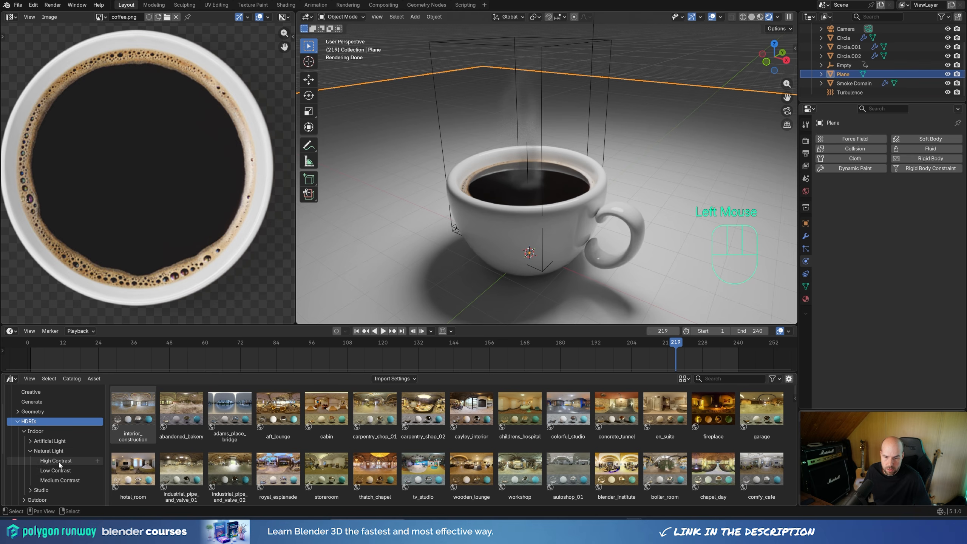
left_click(49, 451)
- Add the large_corridor HDRI asset to the scene as world lighting and inspect it behind the cup
scroll(266, 438, "down", 1)
left_click_drag(280, 438, 421, 93)
scroll(420, 94, "down", 3)
scroll(421, 93, "down", 1)
middle_click_drag(420, 93, 554, 140)
scroll(545, 160, "up", 2)
- Show the world's nodes in the Shader Editor and set the large_corridor HDRI rotation to 233.8
left_click(10, 378)
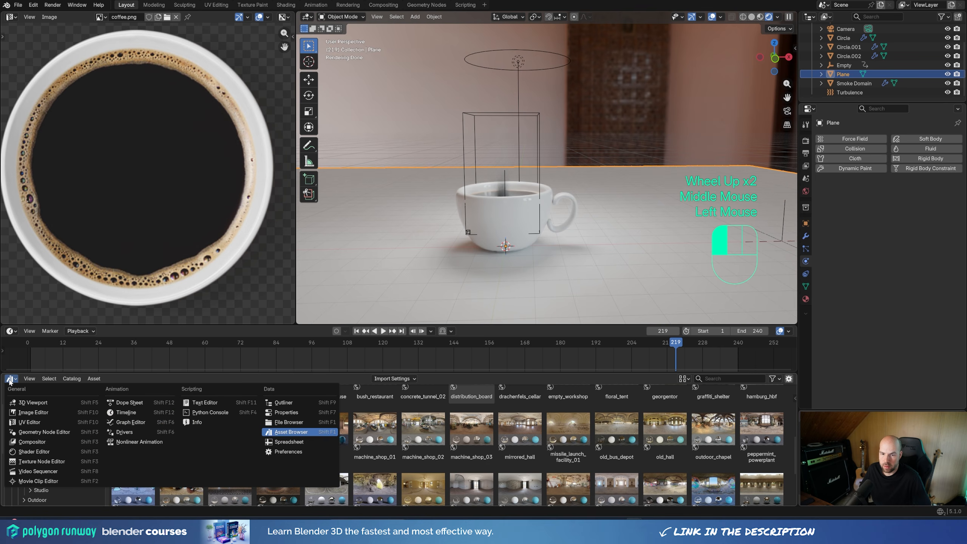
left_click(63, 452)
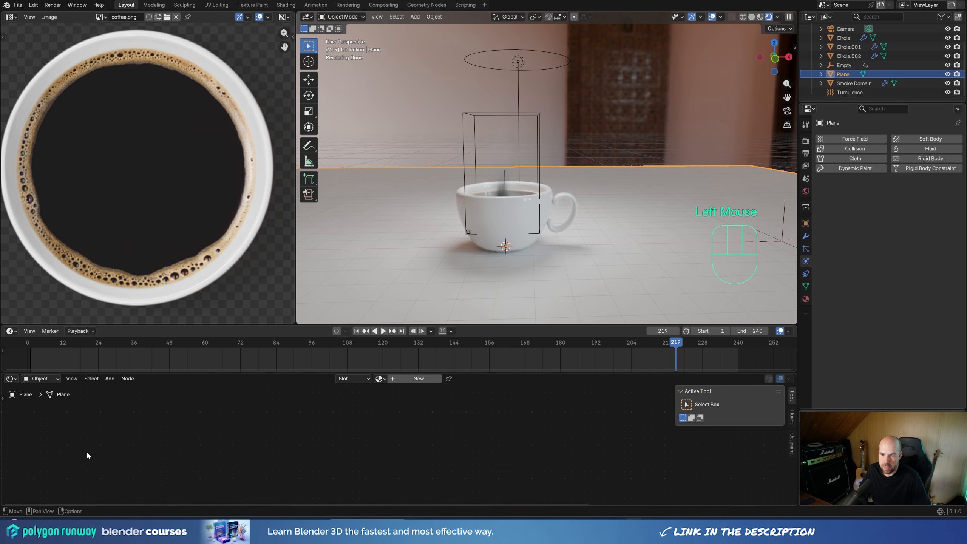
left_click(38, 377)
left_click(38, 411)
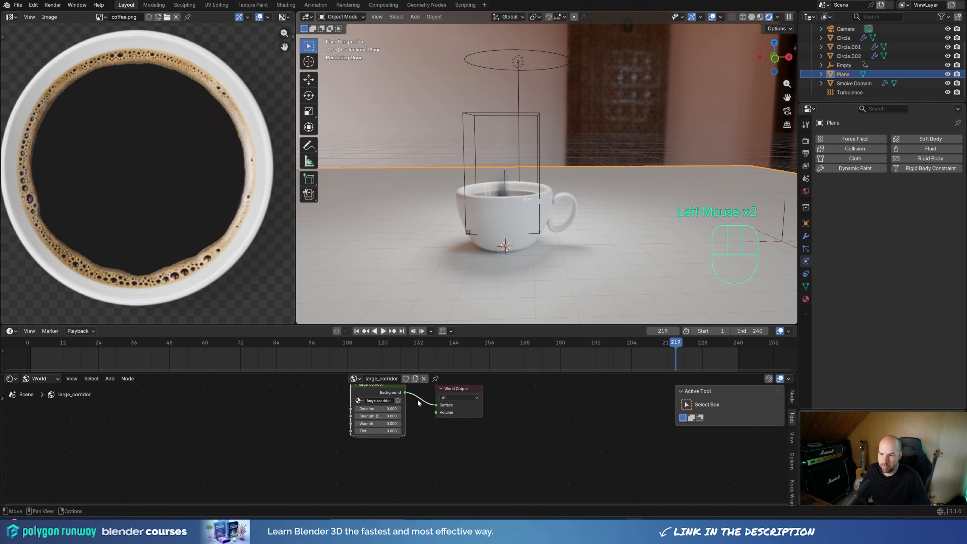
middle_click_drag(463, 433, 441, 455)
scroll(382, 434, "up", 2)
left_click_drag(351, 434, 461, 434)
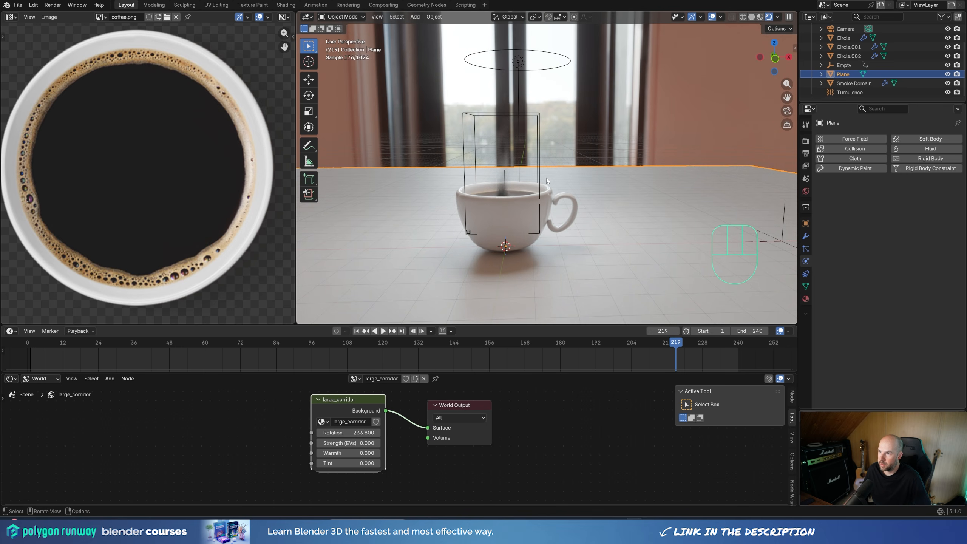
- View the scene through the camera and select the ground plane
key("KP_0")
scroll(439, 147, "down", 2)
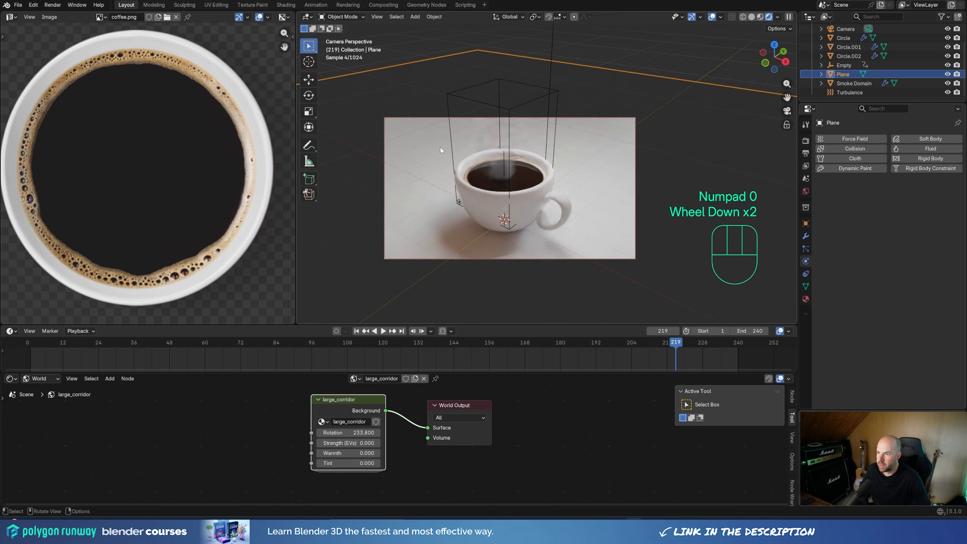
middle_click_drag(518, 192, 535, 197, "shift")
scroll(535, 198, "up", 1)
middle_click_drag(601, 205, 627, 153, "shift")
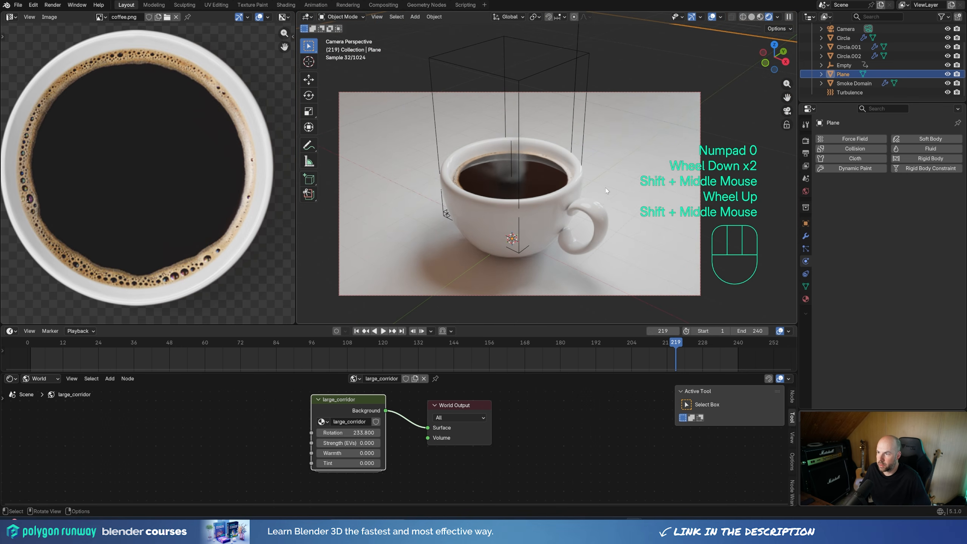
left_click(641, 127)
- Return the lower editor to the Asset Browser and show the Wood materials in the Textures catalog
left_click(10, 378)
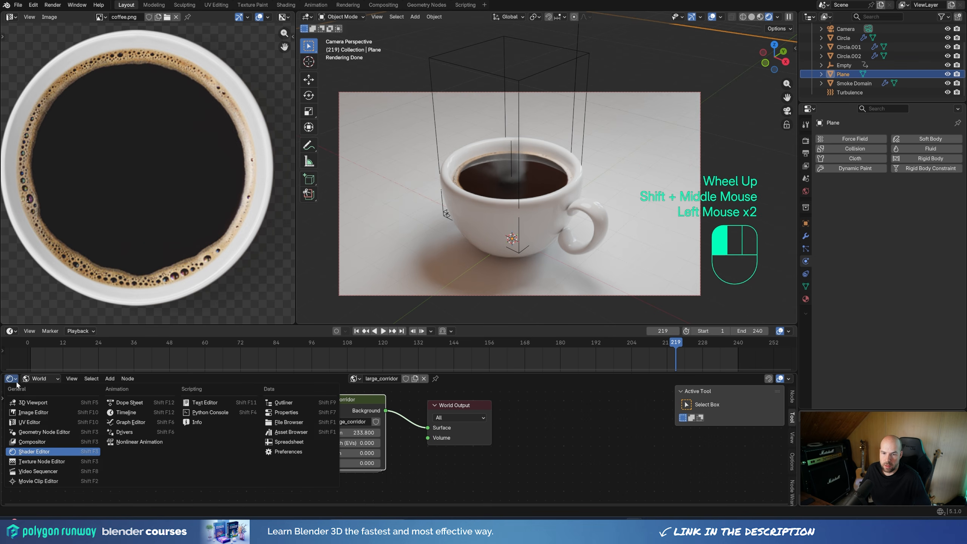
left_click(291, 431)
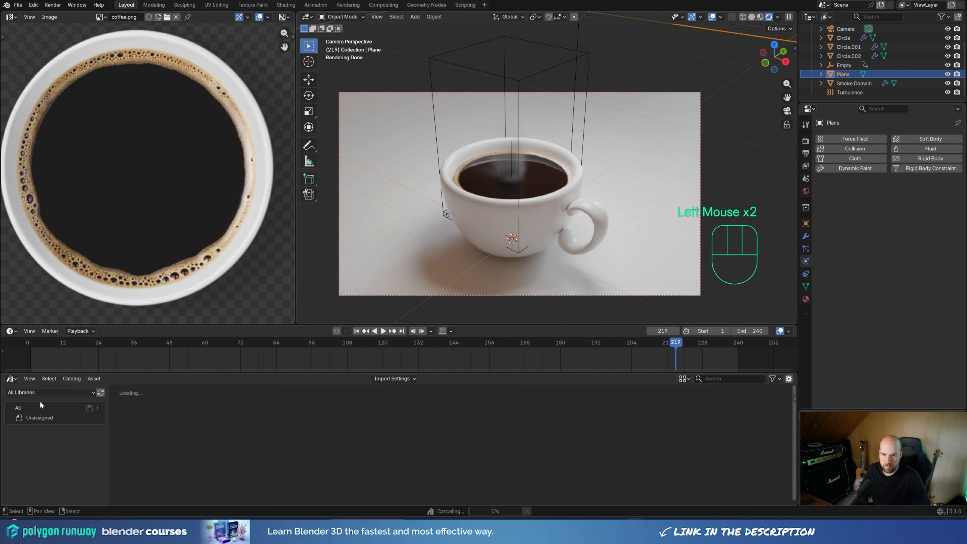
left_click(28, 466)
scroll(54, 444, "down", 3)
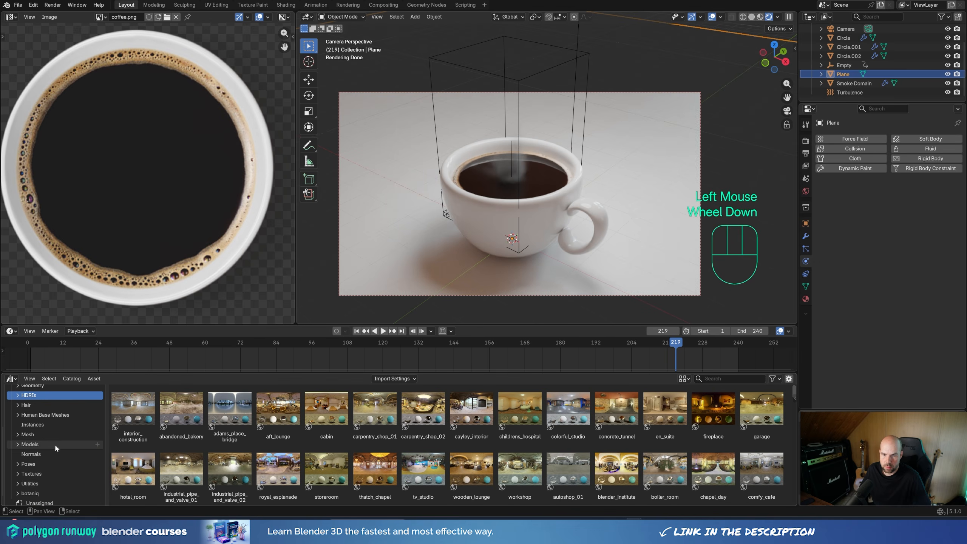
left_click(43, 472)
left_click(43, 477)
scroll(43, 481, "down", 2)
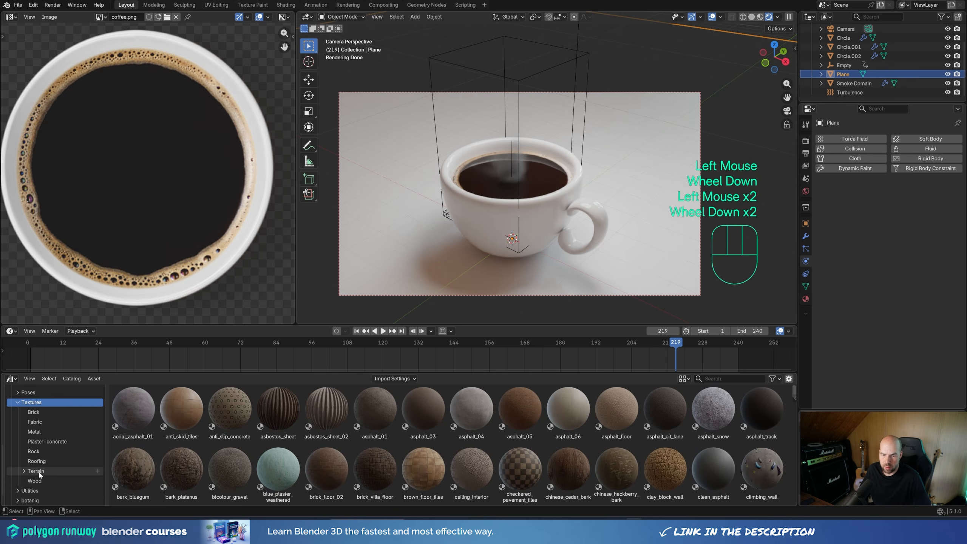
left_click(41, 480)
- Apply the rough_wood material to the ground plane under the cup
scroll(649, 433, "down", 5)
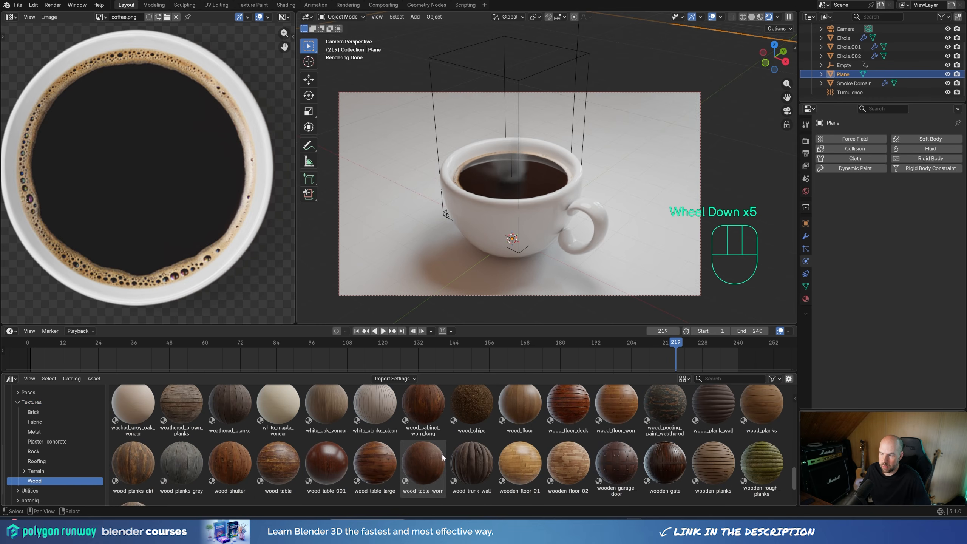
scroll(528, 441, "up", 3)
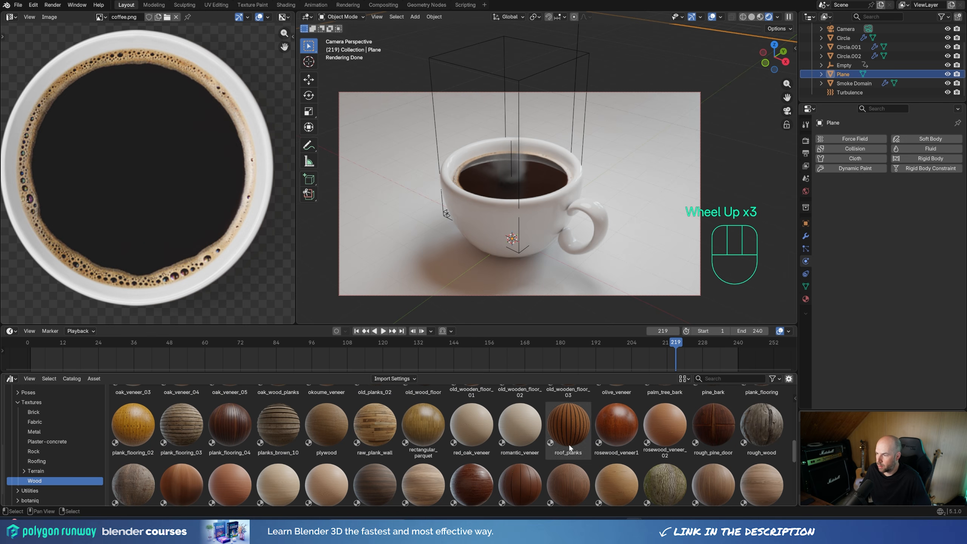
left_click_drag(764, 440, 529, 128)
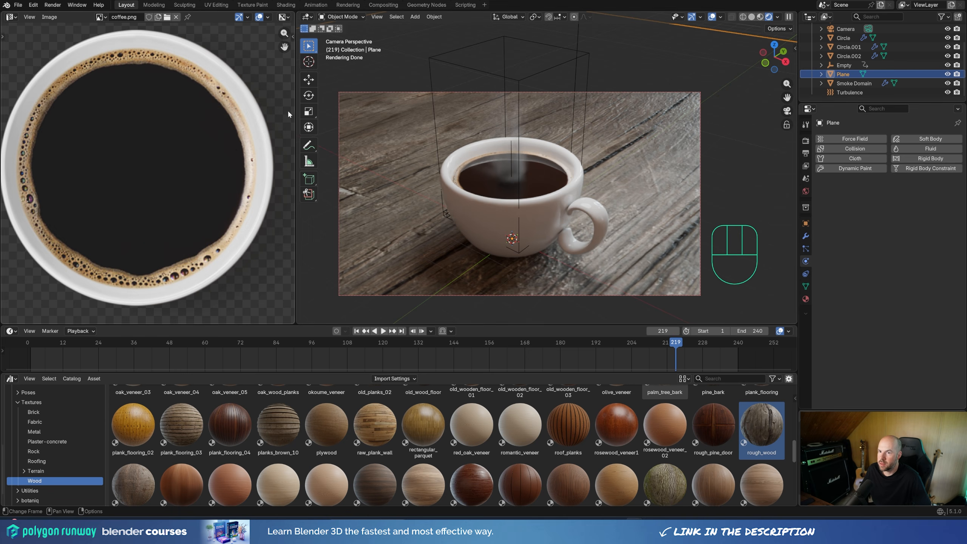
- Scale up the ground plane's UV map by a factor of about 4 so the wood grain repeats at a smaller size
key("Tab")
scroll(202, 170, "down", 2)
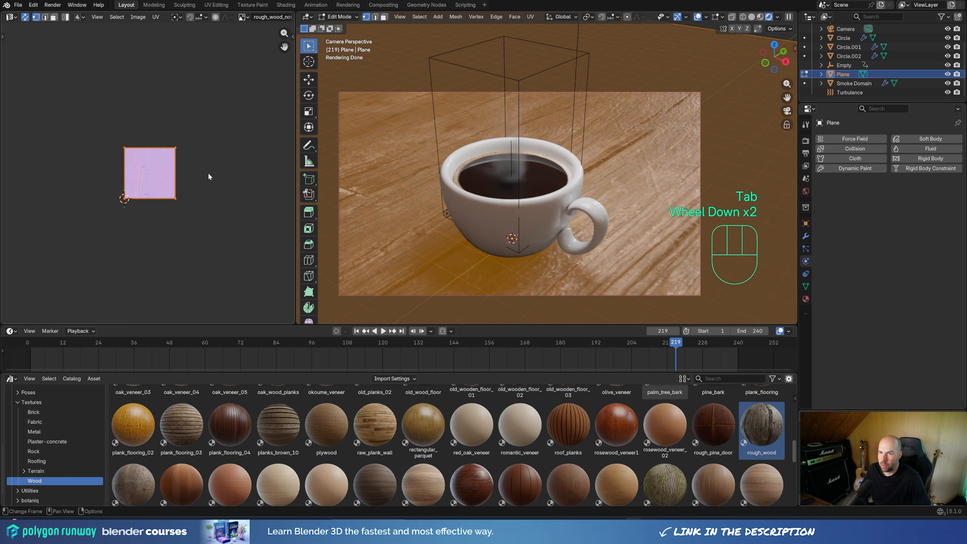
key("s")
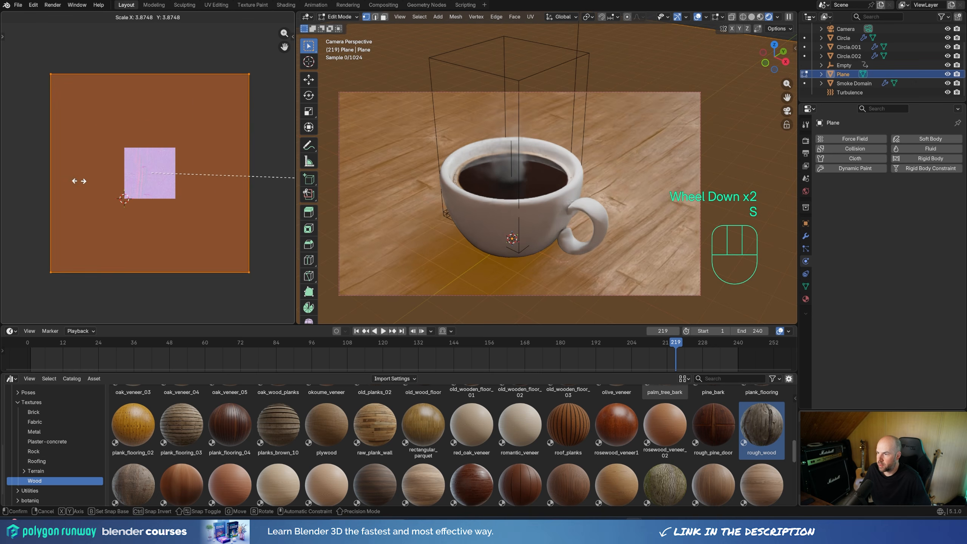
left_click(86, 163)
key("Tab")
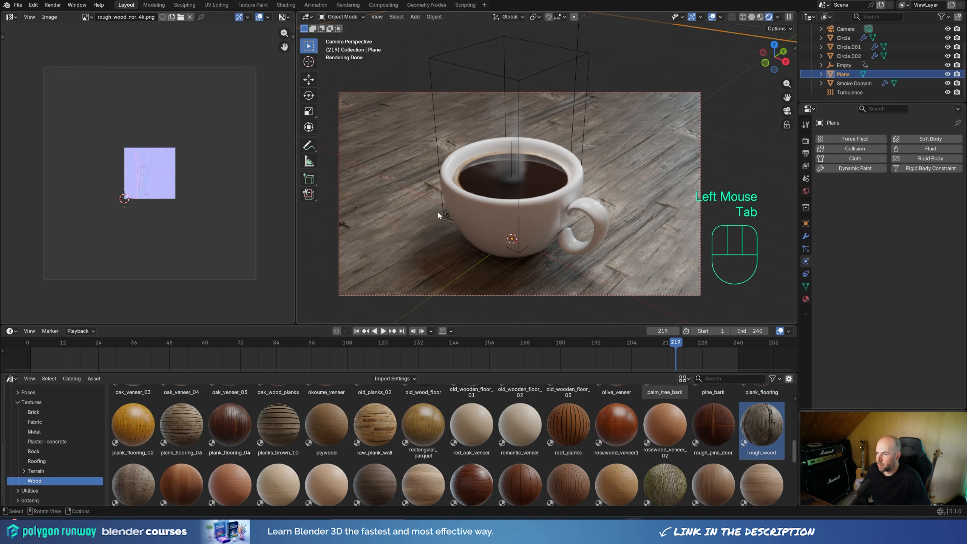
scroll(474, 191, "up", 1)
middle_click_drag(476, 184, 512, 167, "shift")
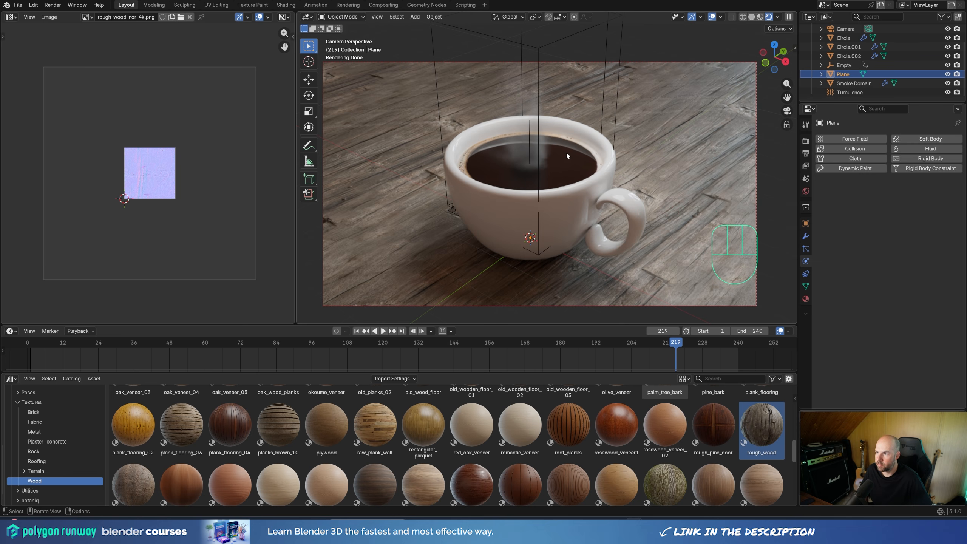
middle_click_drag(566, 151, 566, 164, "shift")
- Set the render output's media type to Video and its encoding container to MPEG-4
left_click(805, 153)
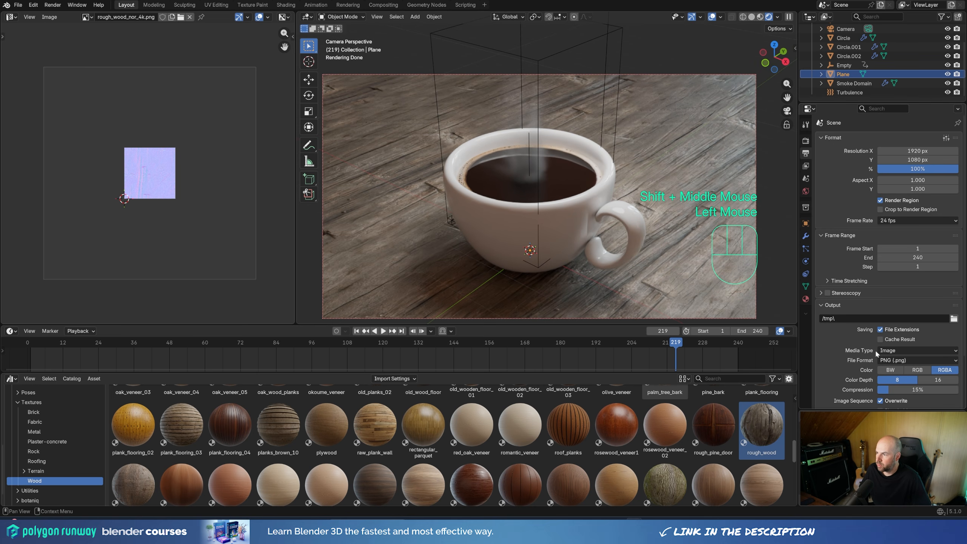
left_click(896, 351)
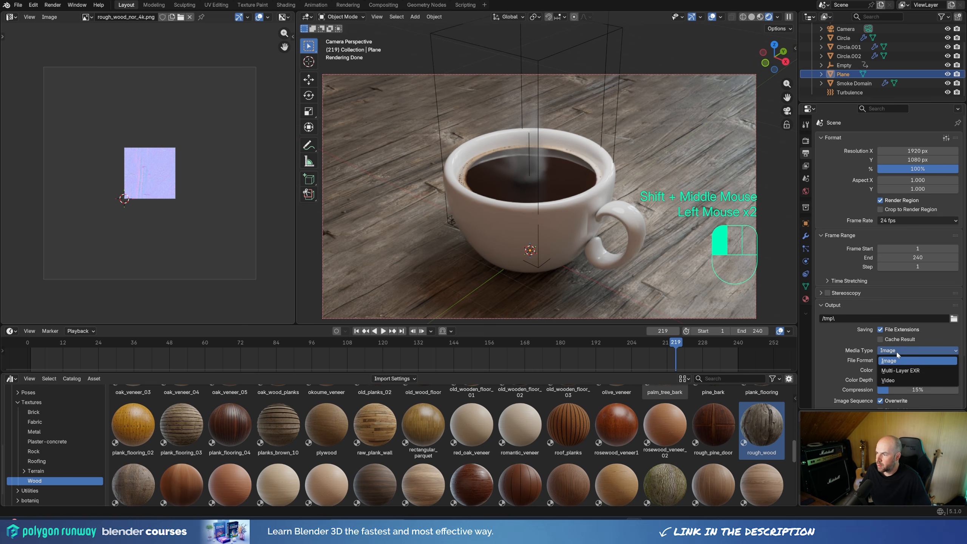
left_click(897, 379)
scroll(887, 364, "down", 2)
left_click(858, 378)
left_click(897, 392)
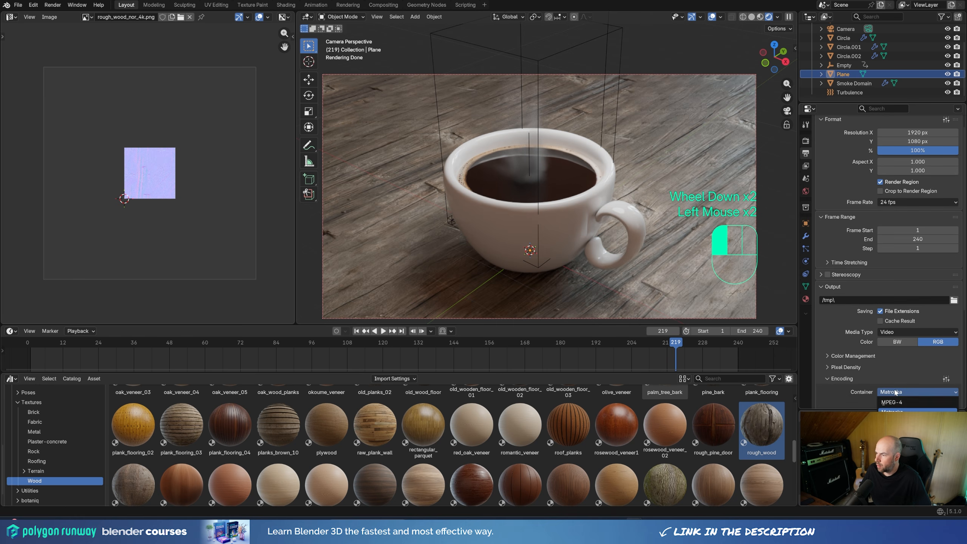
left_click(897, 403)
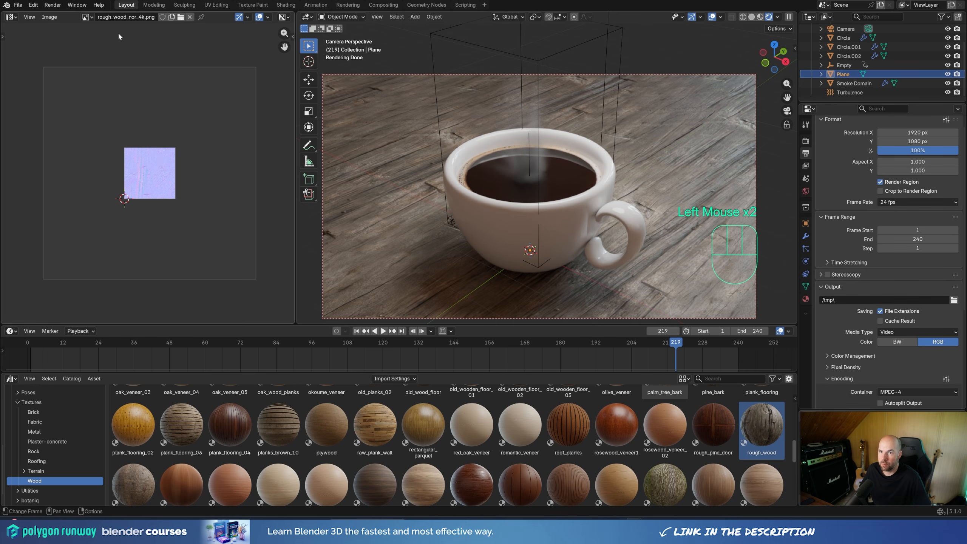
- Bring up the commands for rendering the scene
left_click(77, 5)
left_click(57, 5)
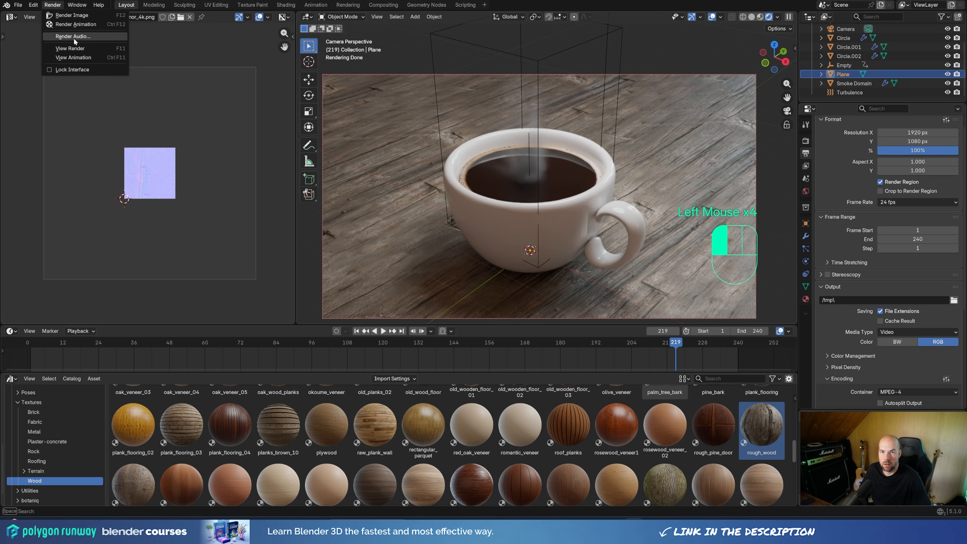